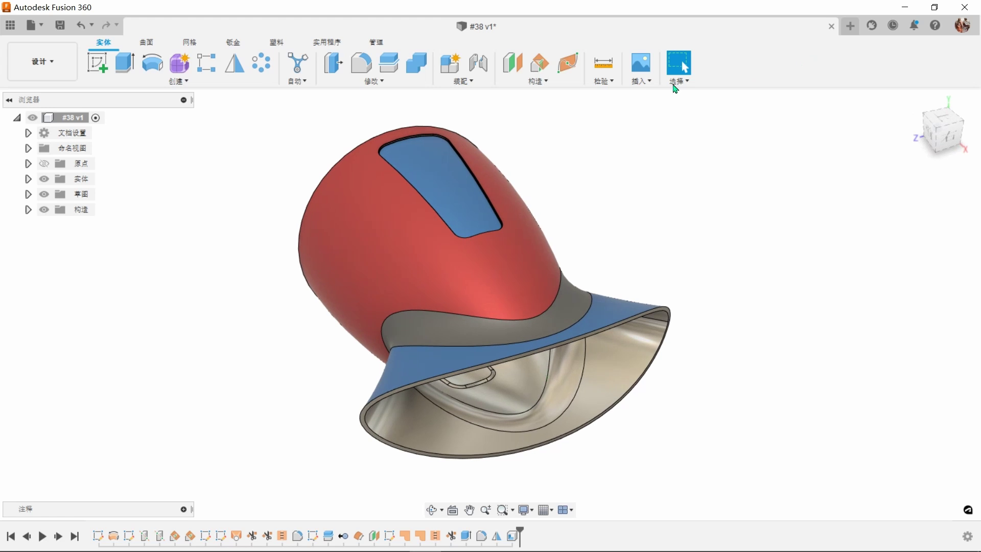
Step: Examine the surface continuity of the finished flared body with a zebra analysis
{"action": "left_click", "coordinate": [607, 81]}
{"action": "left_click", "coordinate": [612, 137]}
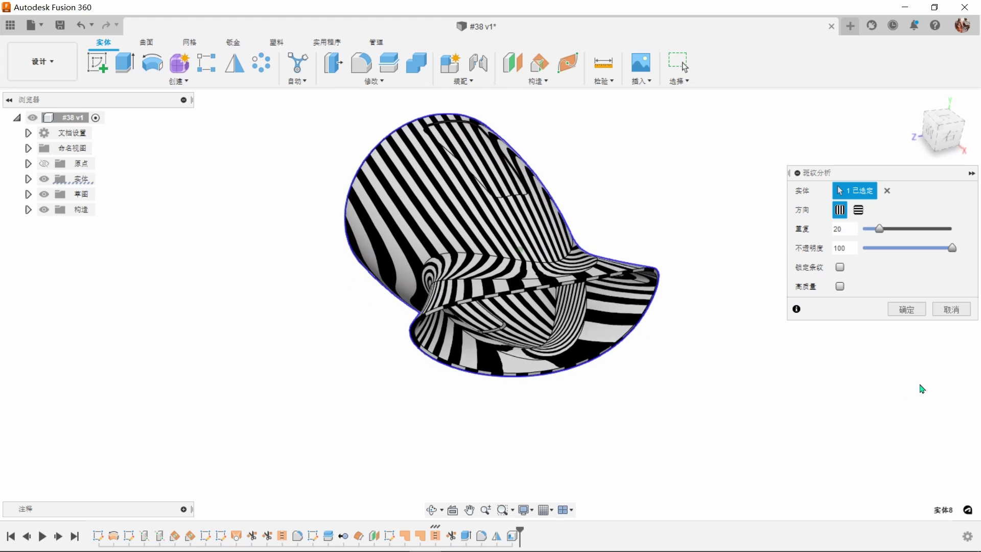
{"action": "left_click", "coordinate": [945, 309]}
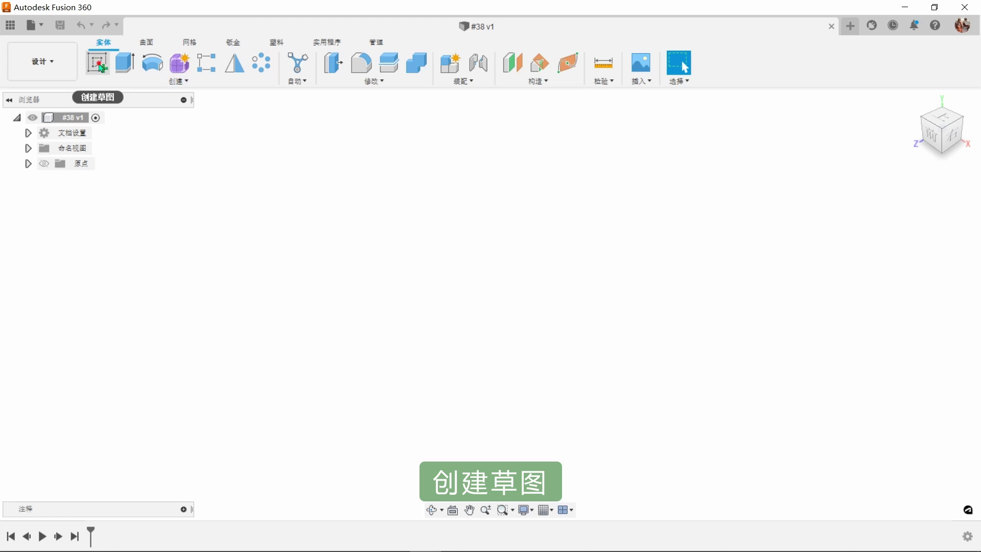
Step: Start a sketch on the front XY plane and draw a vertical construction line upward from the origin
{"action": "left_click", "coordinate": [98, 64]}
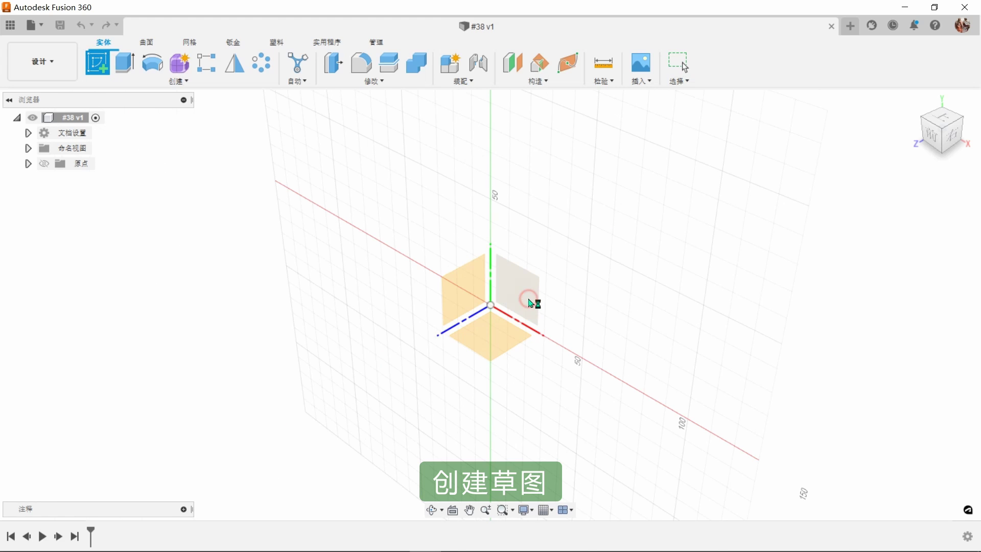
{"action": "left_click", "coordinate": [531, 303]}
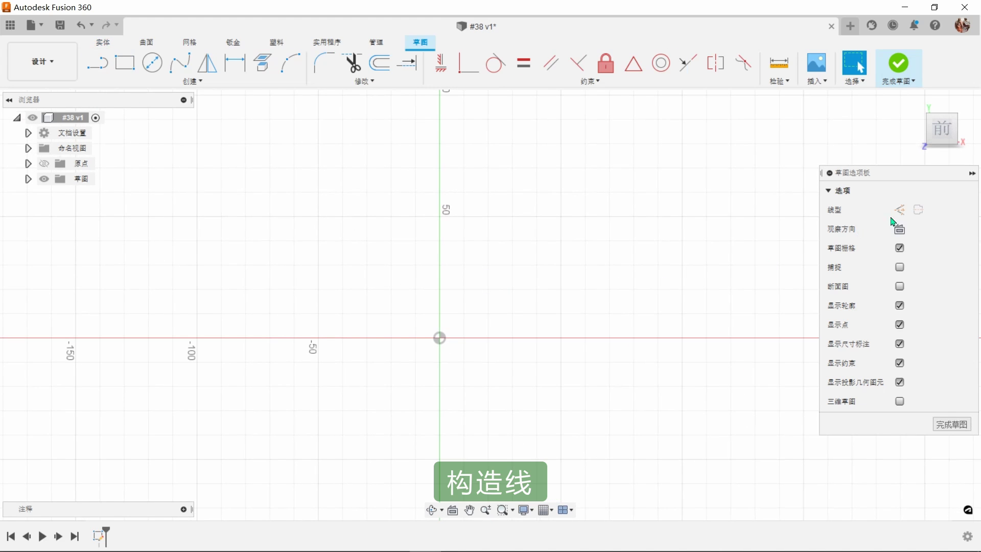
{"action": "left_click", "coordinate": [899, 210]}
{"action": "key", "text": "l"}
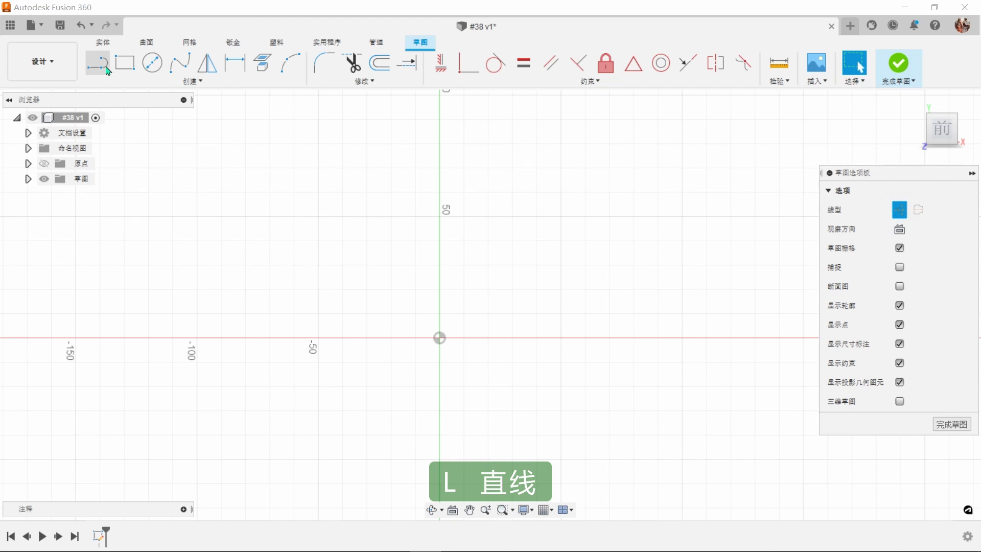
{"action": "left_click", "coordinate": [439, 338]}
{"action": "left_click", "coordinate": [440, 114]}
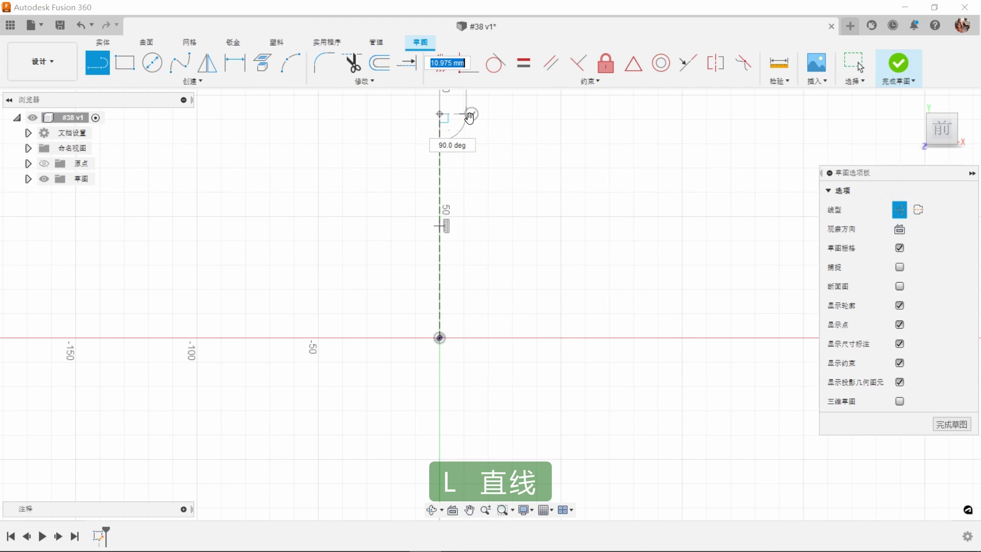
{"action": "left_click", "coordinate": [469, 118]}
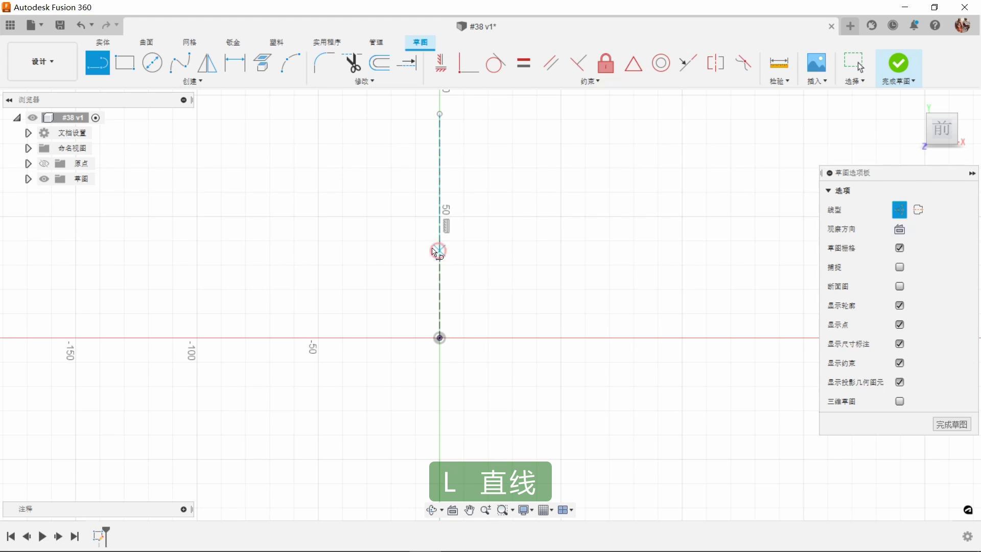
Step: Draw a horizontal construction line about 70 mm long leftward from the vertical line, and a solid tangent arc curving right and downward from their junction
{"action": "left_click", "coordinate": [271, 251]}
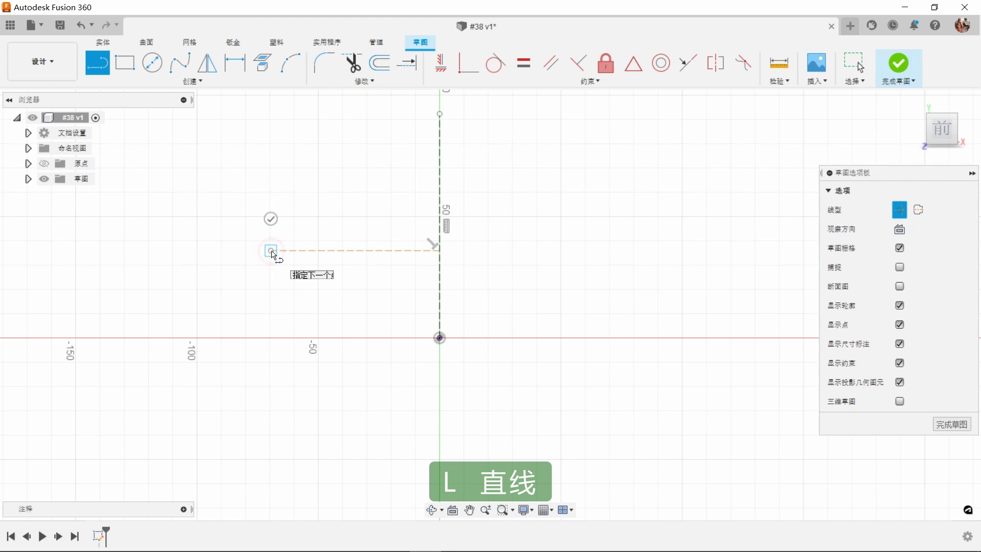
{"action": "left_click", "coordinate": [271, 220]}
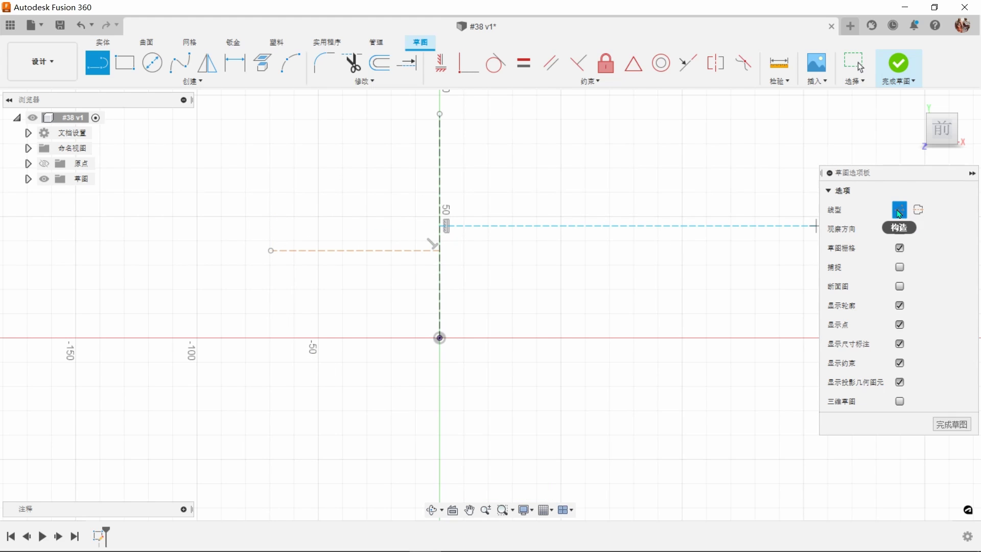
{"action": "left_click", "coordinate": [899, 211]}
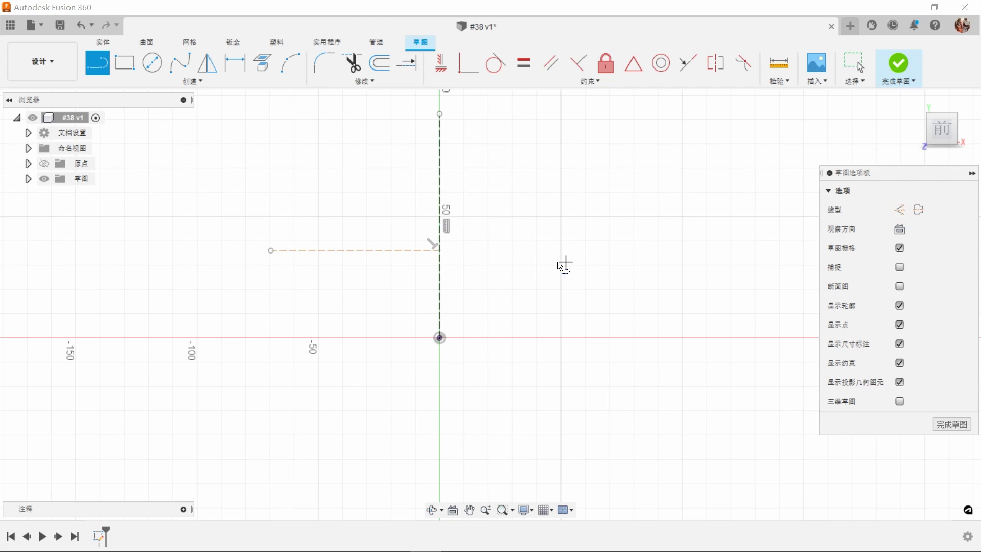
{"action": "left_click_drag", "start_coordinate": [441, 254], "coordinate": [691, 295]}
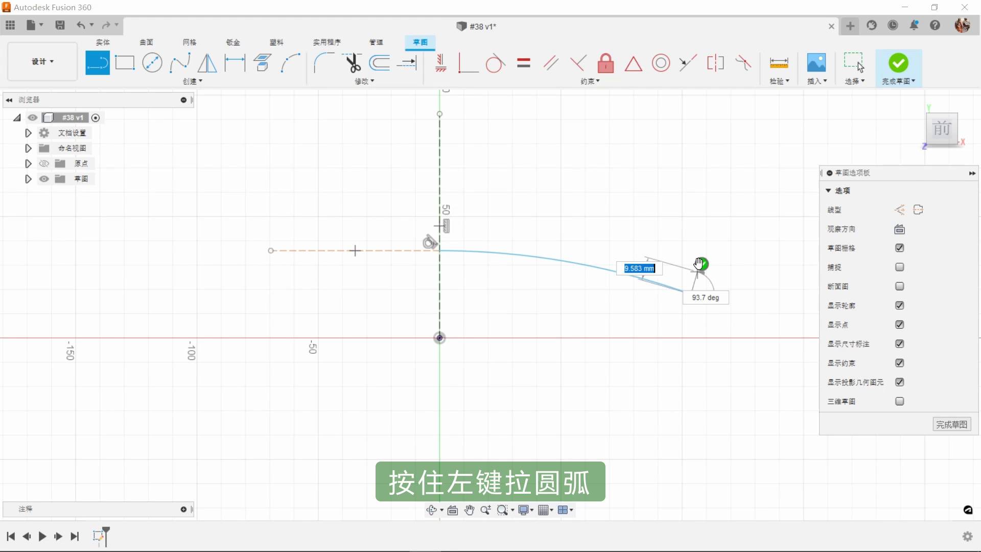
Step: Dimension the horizontal construction line's height above the origin as 30 mm
{"action": "scroll", "coordinate": [695, 268], "scroll_direction": "up", "scroll_amount": 2}
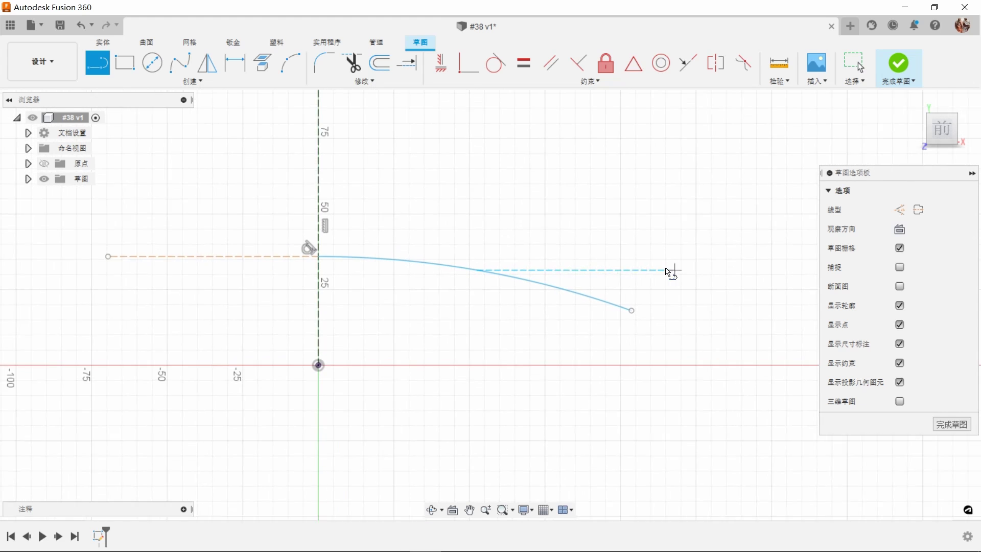
{"action": "key", "text": "d"}
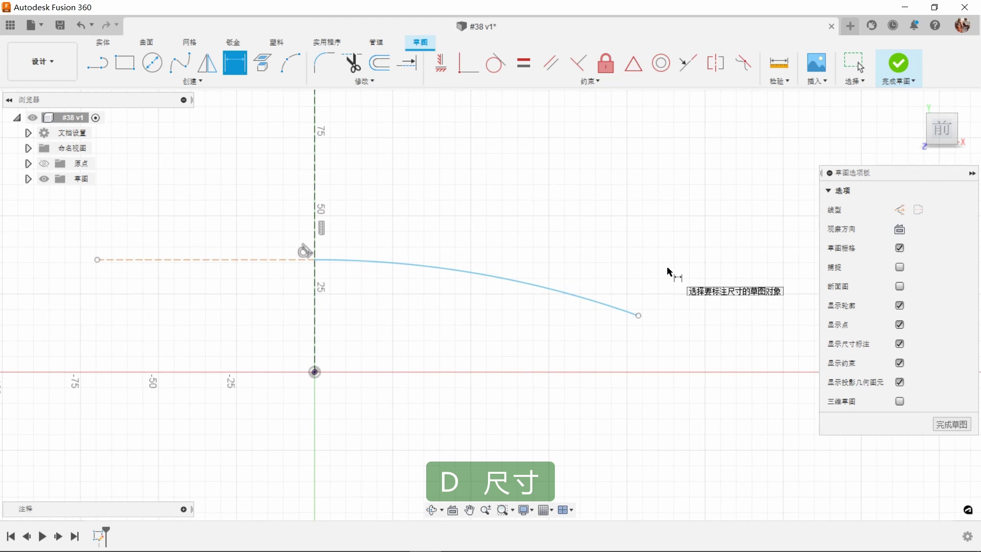
{"action": "left_click", "coordinate": [304, 259]}
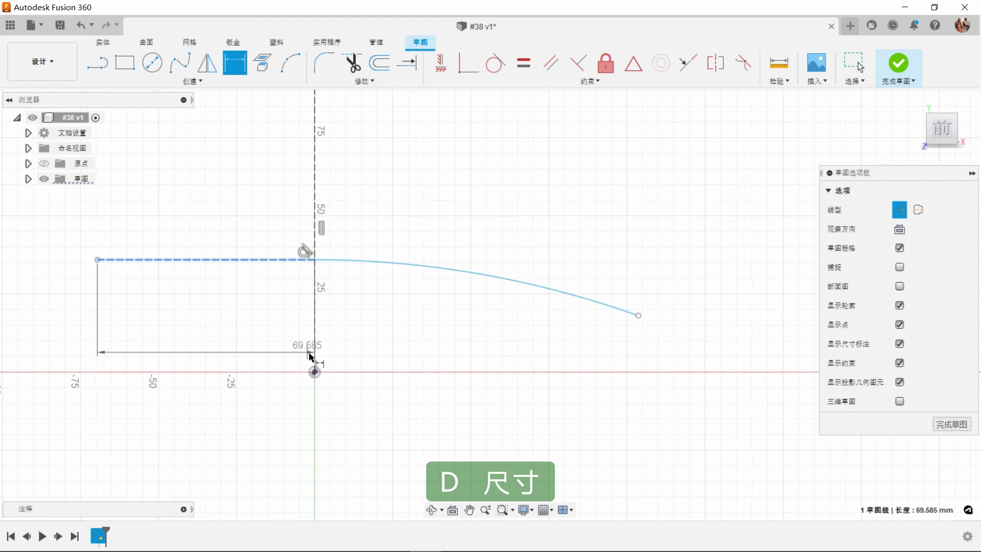
{"action": "left_click", "coordinate": [314, 372]}
{"action": "left_click", "coordinate": [224, 324]}
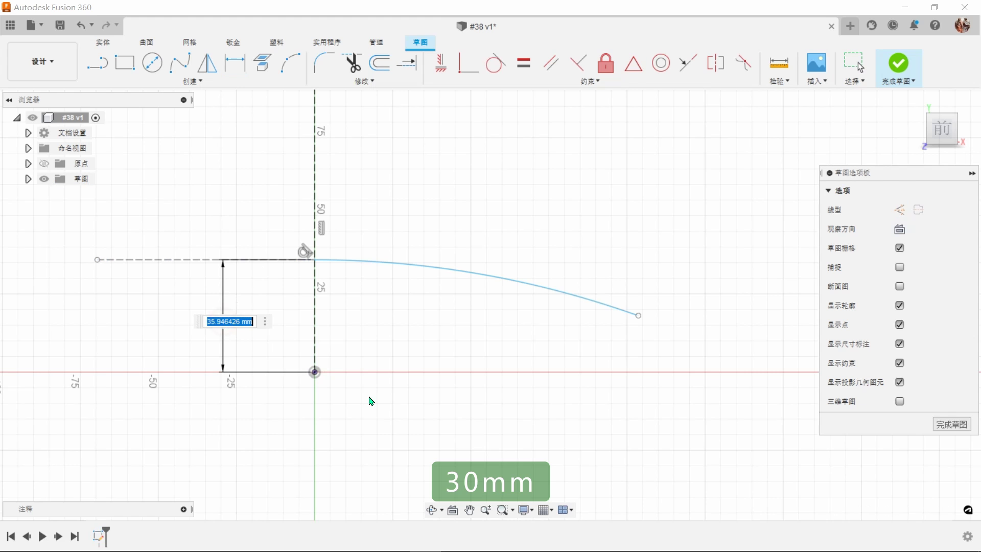
{"action": "type", "text": "30"}
{"action": "key", "text": "Return"}
Step: Dimension the horizontal distance from the origin to the arc's free end as 80 mm
{"action": "scroll", "coordinate": [390, 405], "scroll_direction": "down", "scroll_amount": 5}
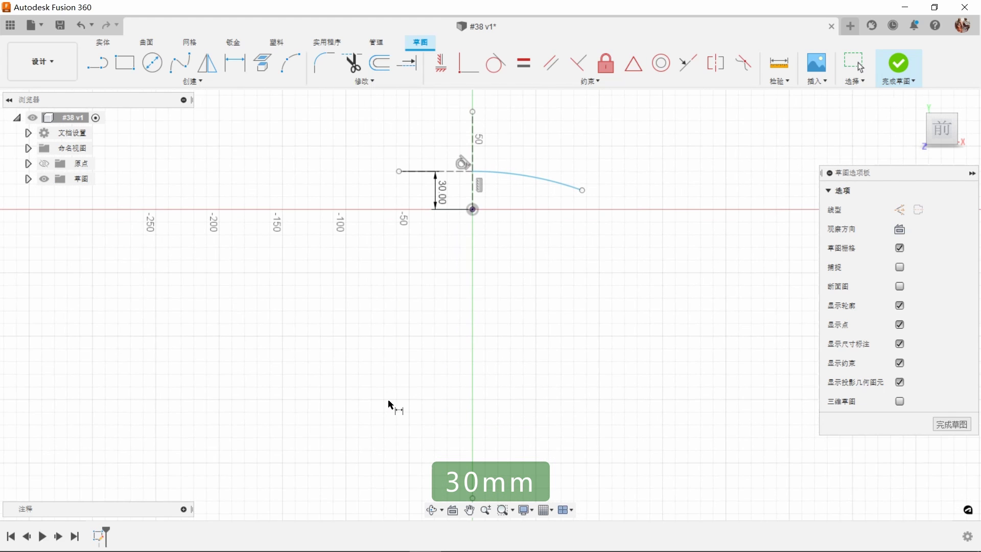
{"action": "scroll", "coordinate": [390, 405], "scroll_direction": "up", "scroll_amount": 2}
{"action": "scroll", "coordinate": [389, 404], "scroll_direction": "up", "scroll_amount": 2}
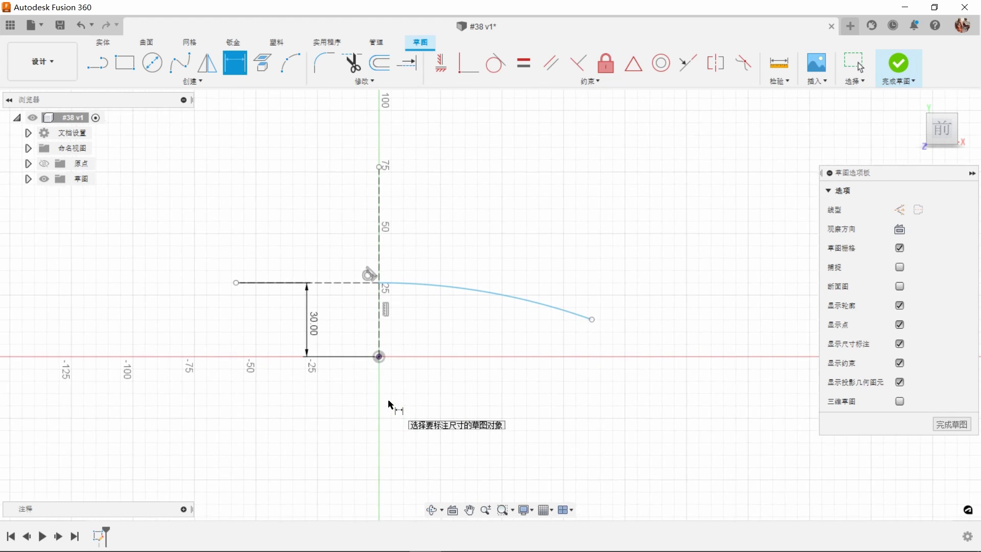
{"action": "left_click", "coordinate": [378, 357]}
{"action": "left_click", "coordinate": [592, 319]}
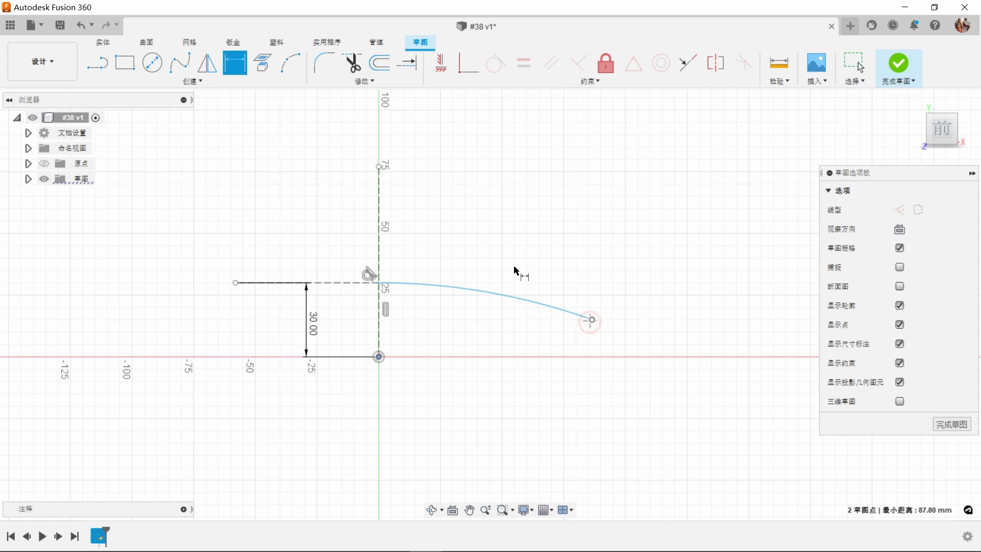
{"action": "left_click", "coordinate": [461, 180]}
{"action": "type", "text": "8"}
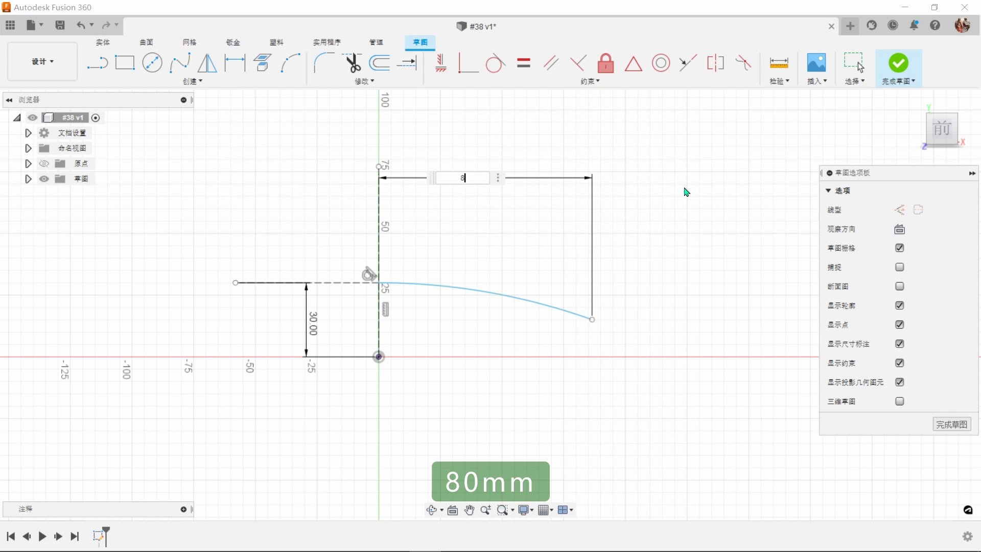
{"action": "type", "text": "0"}
{"action": "key", "text": "Return"}
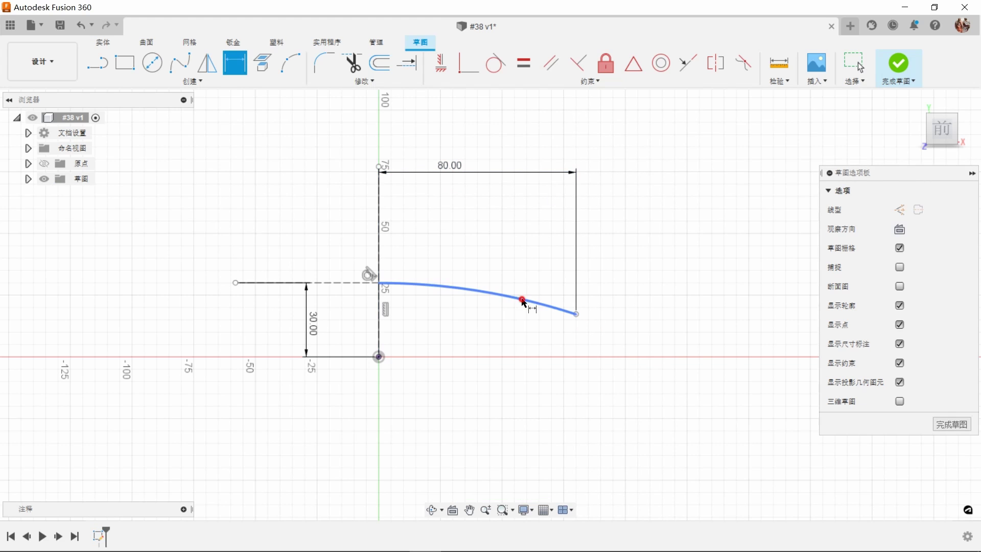
Step: Set the arc's radius to 160 mm and finish the sketch
{"action": "left_click", "coordinate": [522, 301]}
{"action": "left_click", "coordinate": [547, 240]}
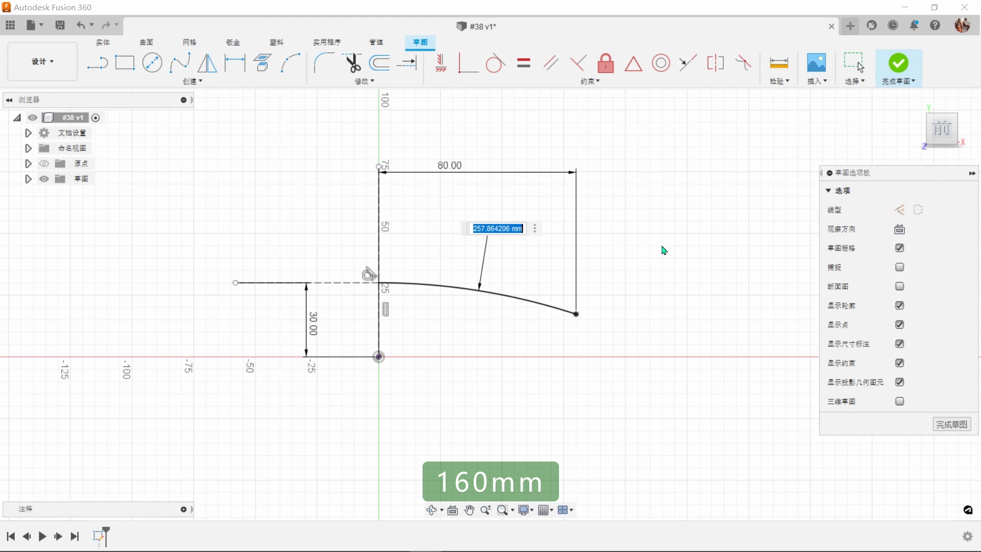
{"action": "key", "text": "Return"}
{"action": "scroll", "coordinate": [664, 250], "scroll_direction": "up", "scroll_amount": 3}
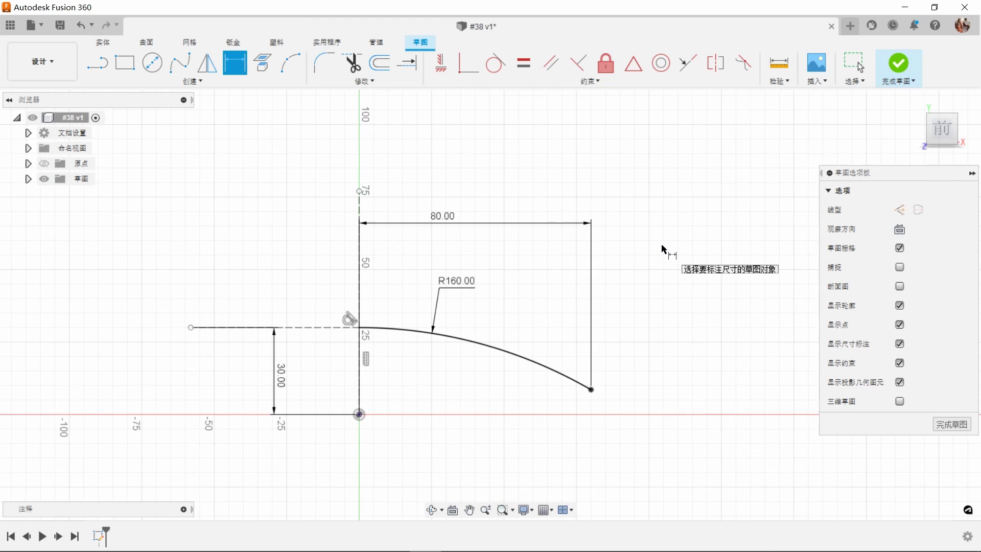
{"action": "left_click", "coordinate": [903, 73]}
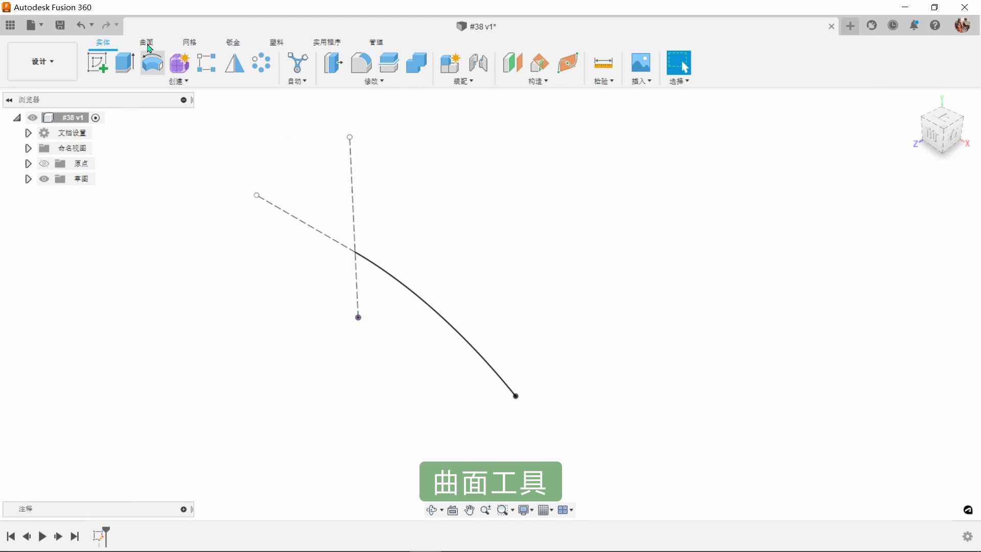
Step: Revolve the arc 360 degrees about the X axis as a new surface body
{"action": "left_click", "coordinate": [146, 42]}
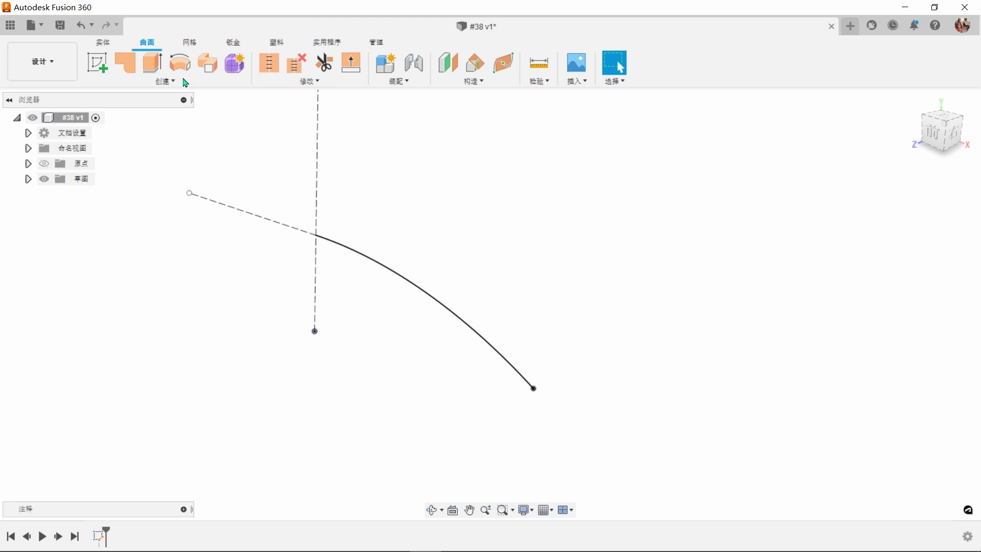
{"action": "left_click", "coordinate": [176, 69]}
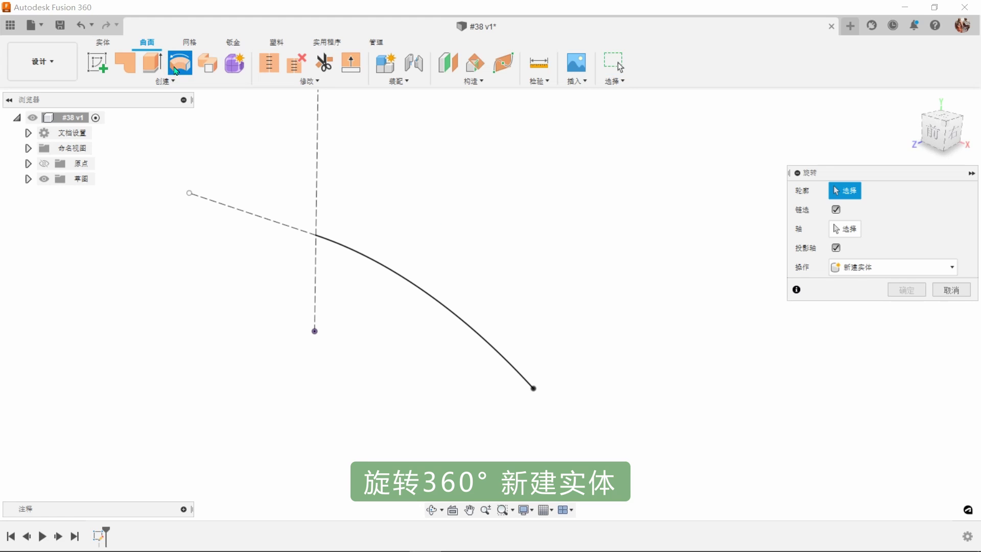
{"action": "left_click", "coordinate": [404, 279]}
{"action": "left_click", "coordinate": [848, 228]}
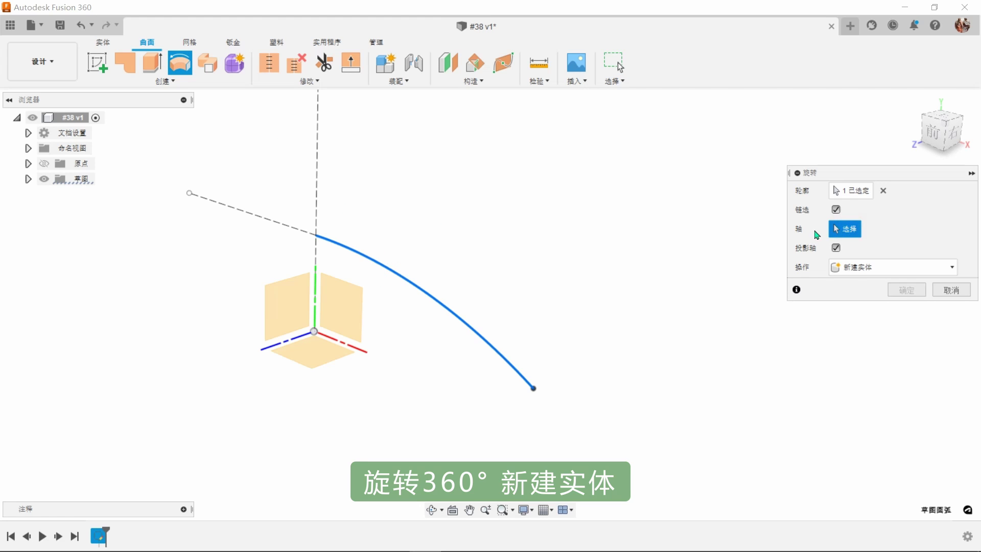
{"action": "left_click", "coordinate": [362, 352]}
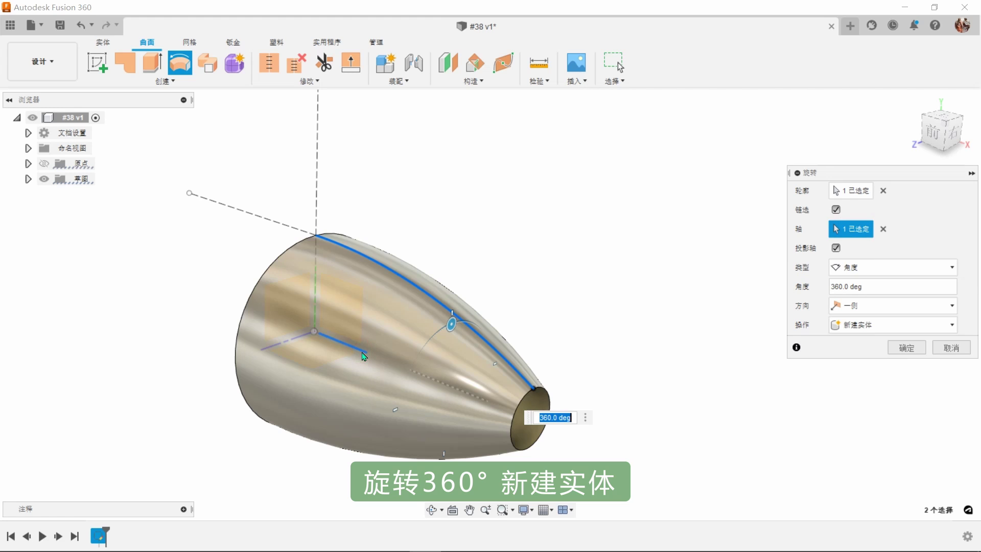
{"action": "left_click", "coordinate": [910, 351]}
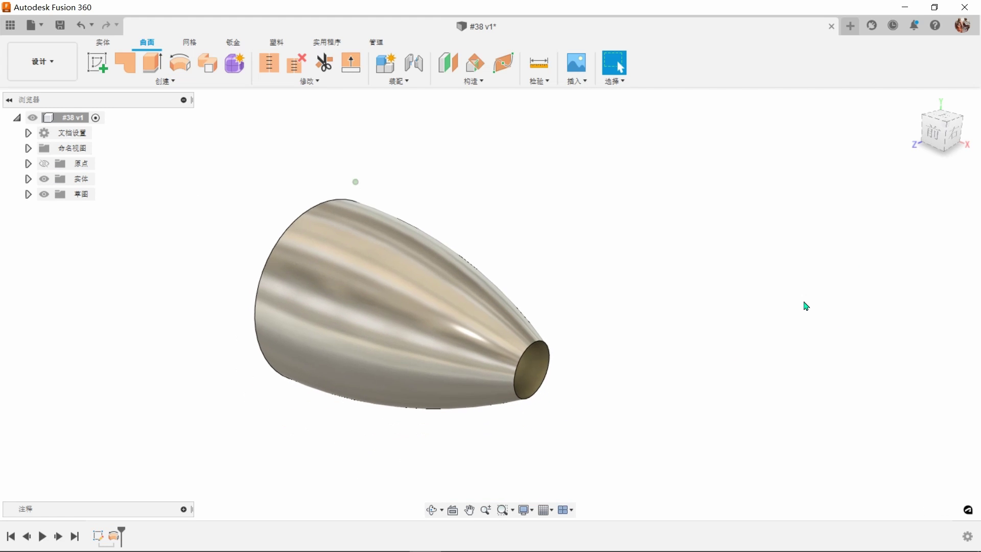
Step: Start a sketch on the horizontal XZ plane and draw an upward-opening three-point arc from inside the body's outline to beyond its narrow end
{"action": "left_click", "coordinate": [97, 63]}
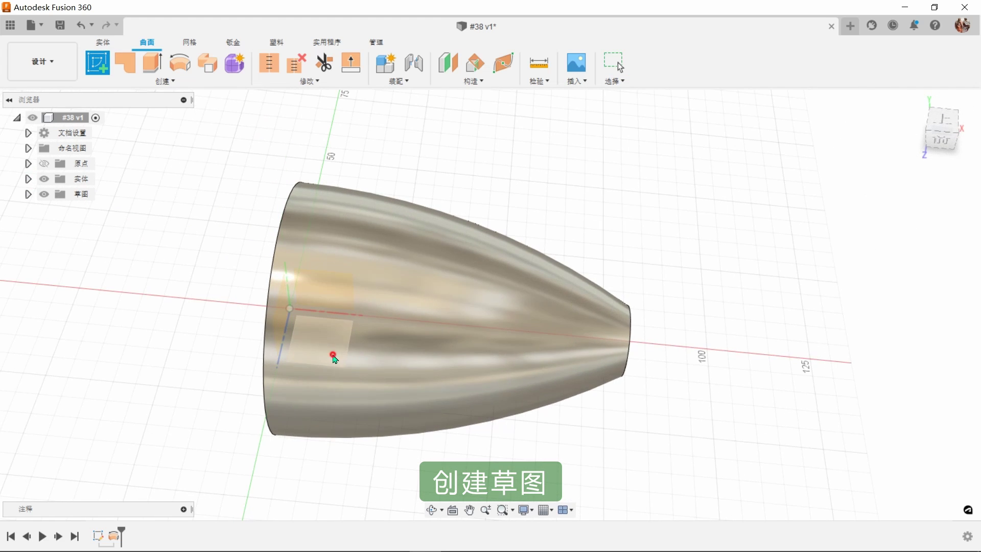
{"action": "left_click", "coordinate": [332, 358]}
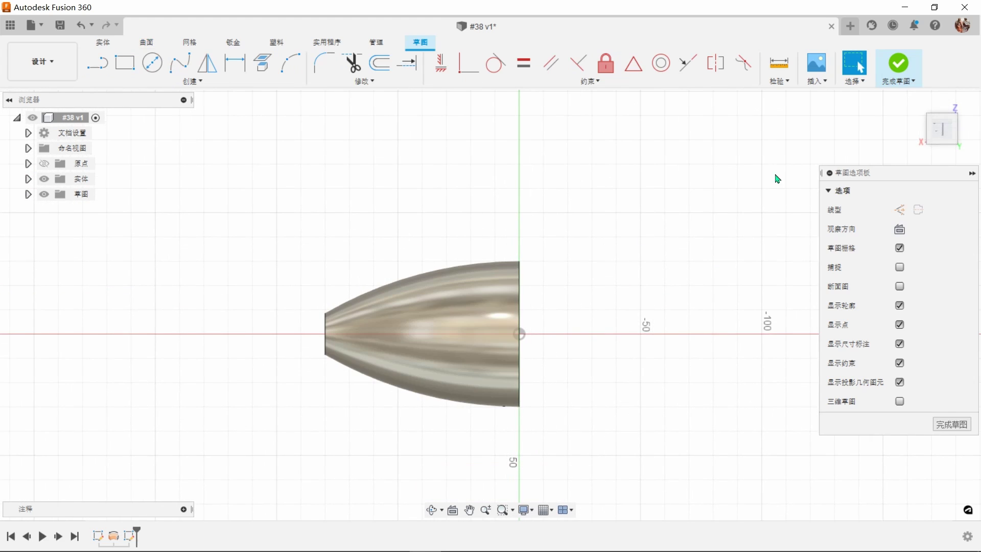
{"action": "left_click", "coordinate": [961, 104]}
{"action": "left_click", "coordinate": [961, 104]}
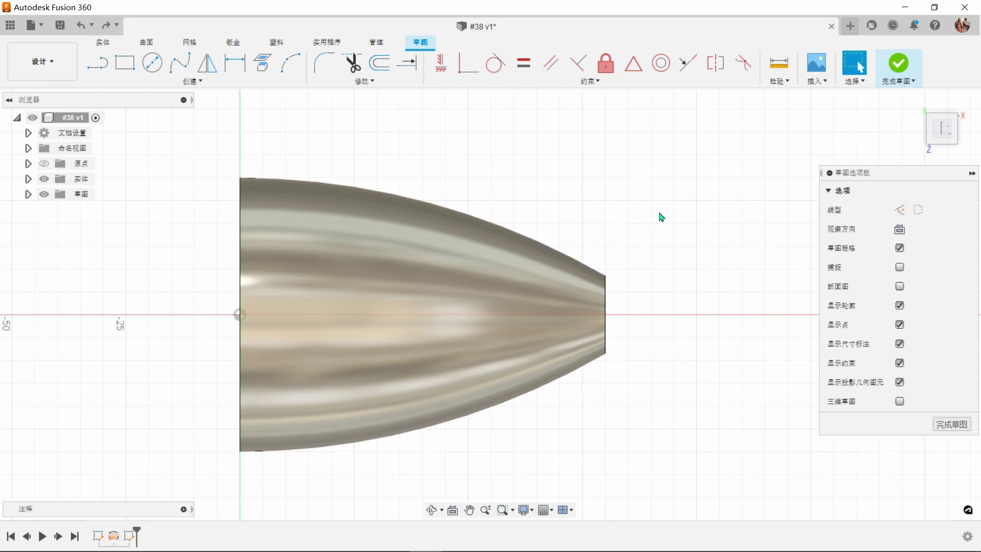
{"action": "left_click", "coordinate": [290, 63]}
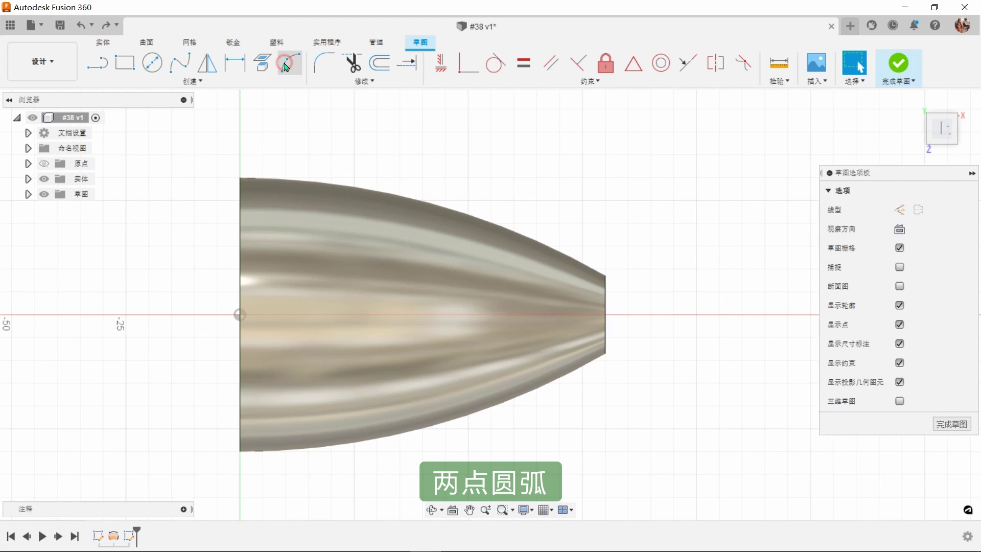
{"action": "left_click", "coordinate": [306, 255]}
{"action": "left_click", "coordinate": [644, 187]}
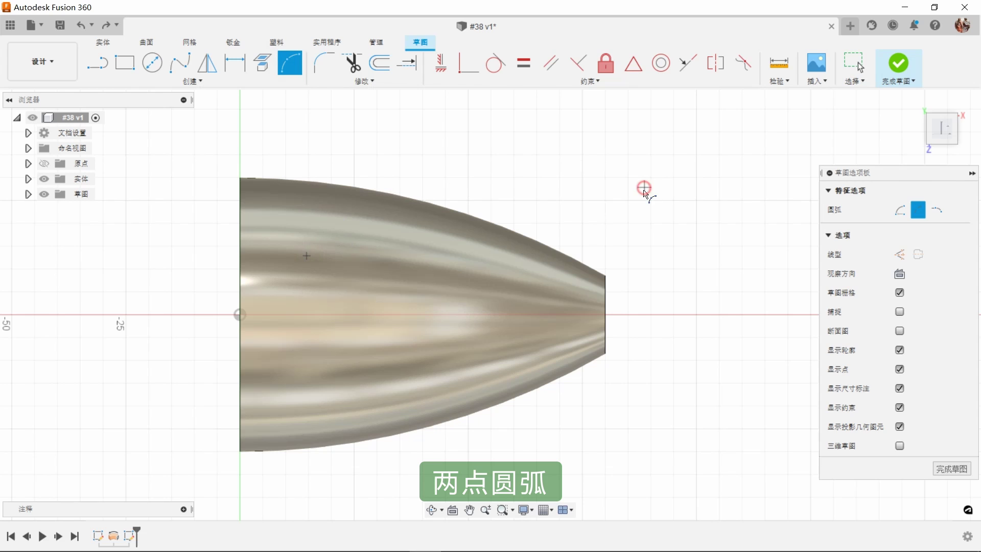
{"action": "left_click", "coordinate": [579, 224]}
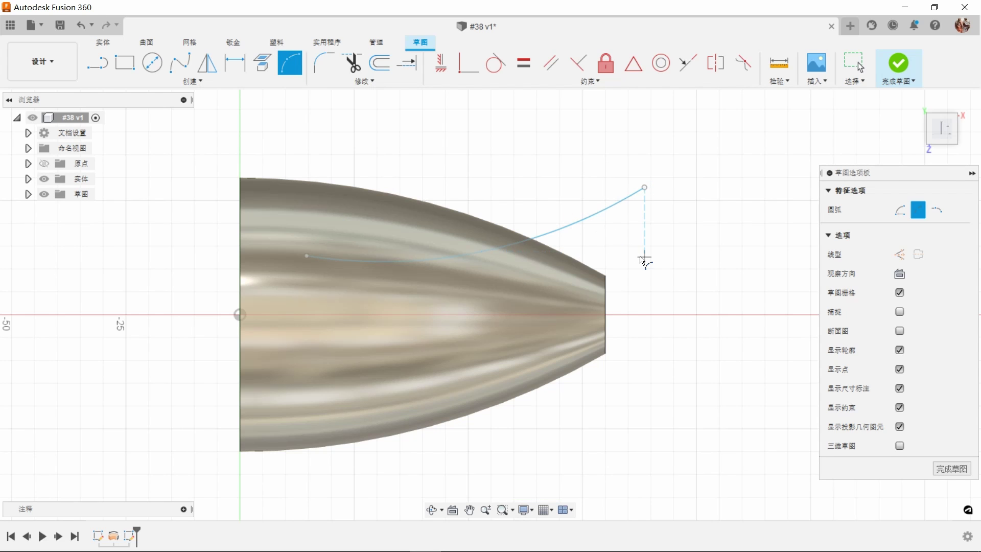
Step: Dimension the horizontal distance from the origin to the new arc's inner endpoint as 25 mm
{"action": "key", "text": "d"}
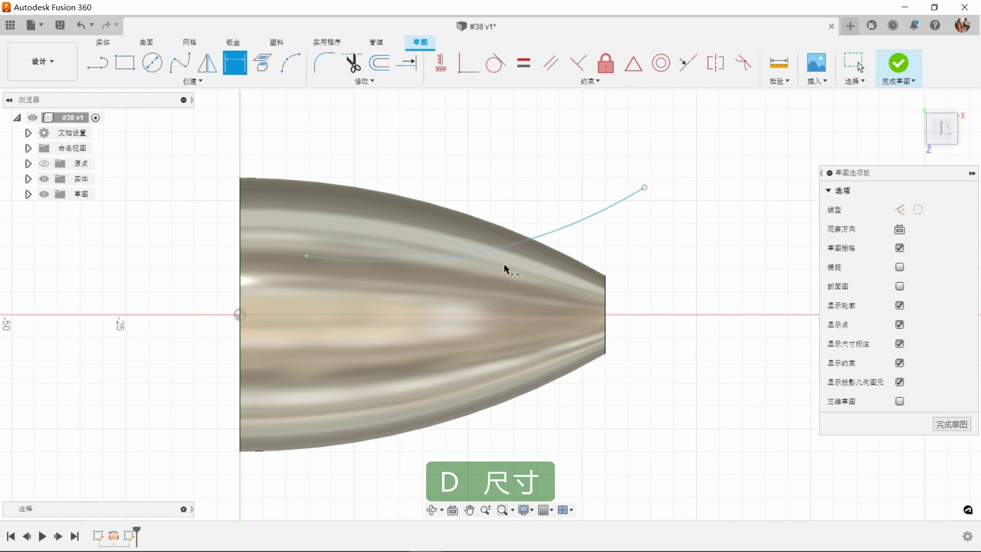
{"action": "left_click", "coordinate": [307, 256]}
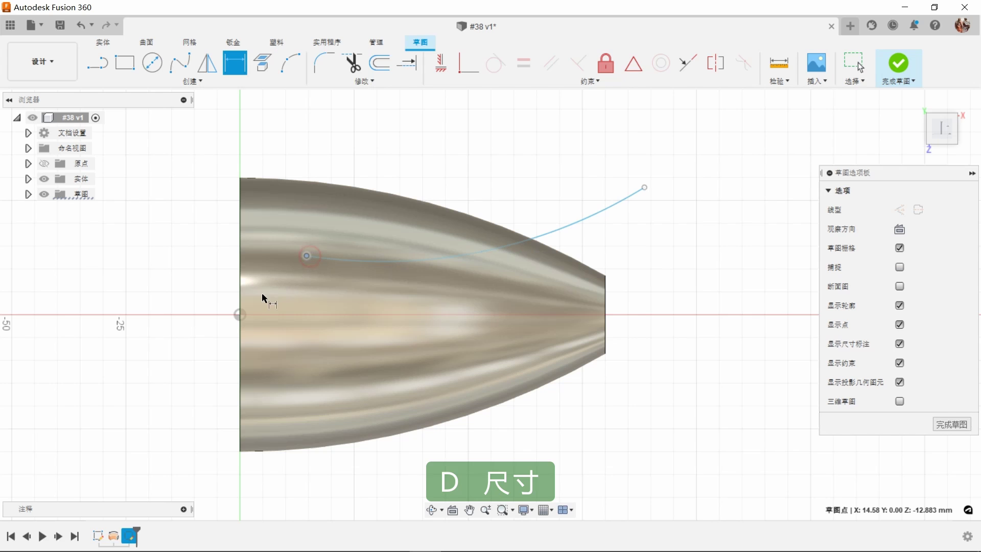
{"action": "left_click", "coordinate": [245, 313]}
{"action": "left_click", "coordinate": [264, 128]}
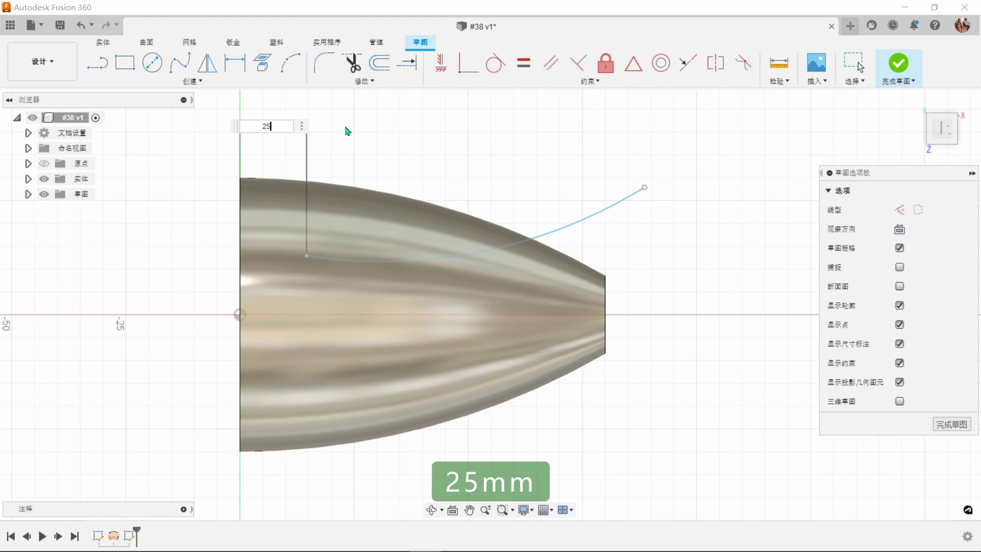
{"action": "key", "text": "Return"}
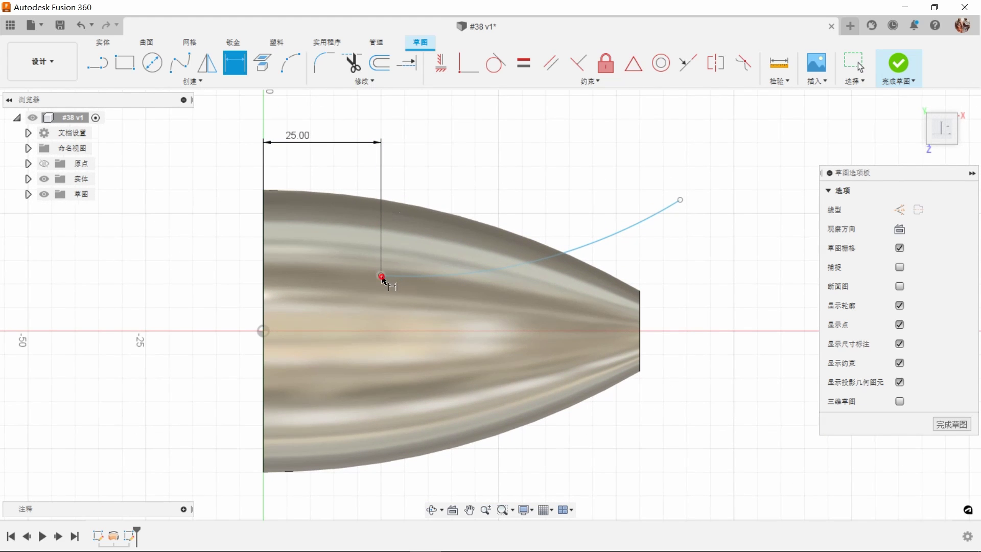
Step: Dimension the vertical distance from the origin to the arc's inner endpoint as 15 mm
{"action": "left_click", "coordinate": [382, 277]}
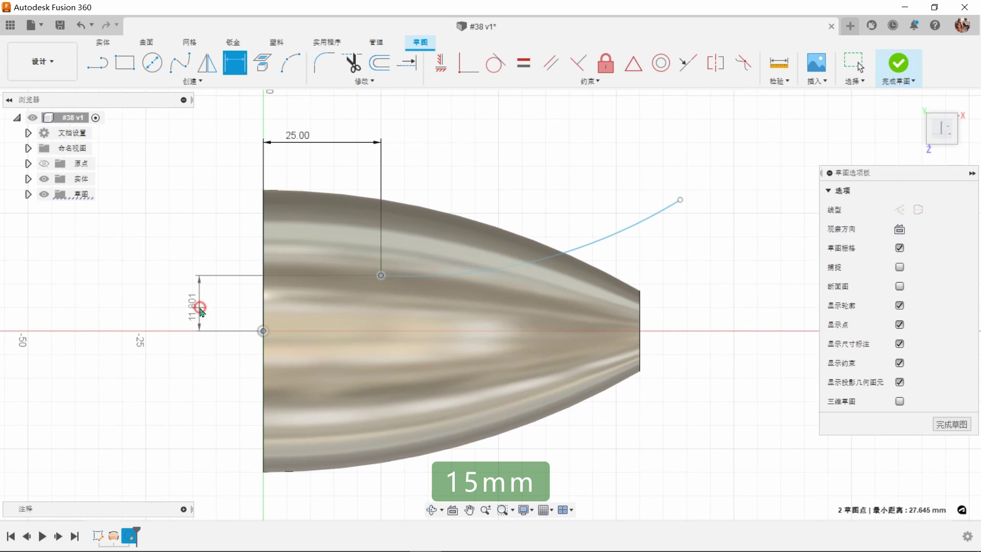
{"action": "left_click", "coordinate": [198, 306]}
{"action": "type", "text": "15"}
{"action": "key", "text": "Return"}
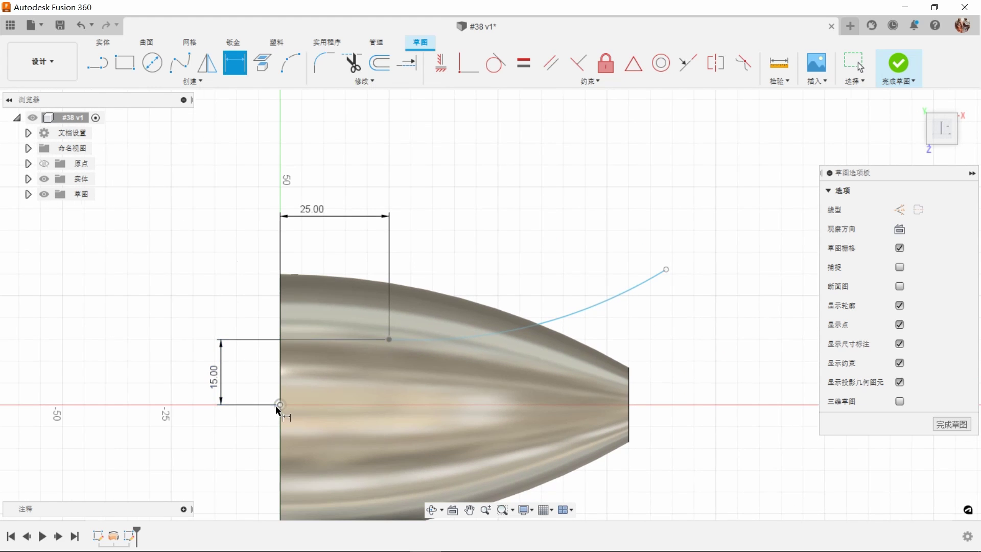
Step: Dimension the horizontal distance from the origin to the arc's outer endpoint as 80 mm
{"action": "left_click", "coordinate": [279, 405]}
{"action": "left_click", "coordinate": [666, 269]}
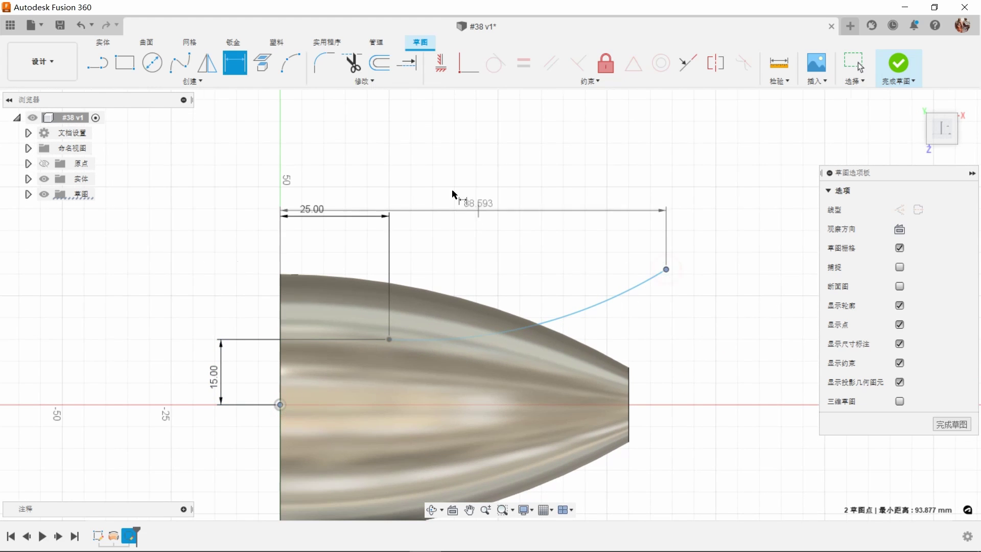
{"action": "left_click", "coordinate": [416, 171]}
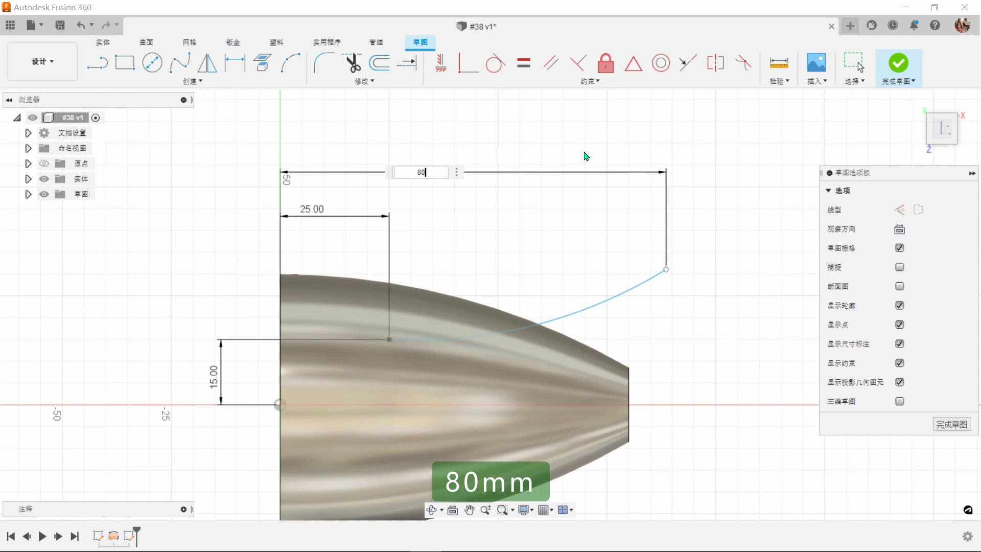
{"action": "type", "text": "80"}
{"action": "key", "text": "Return"}
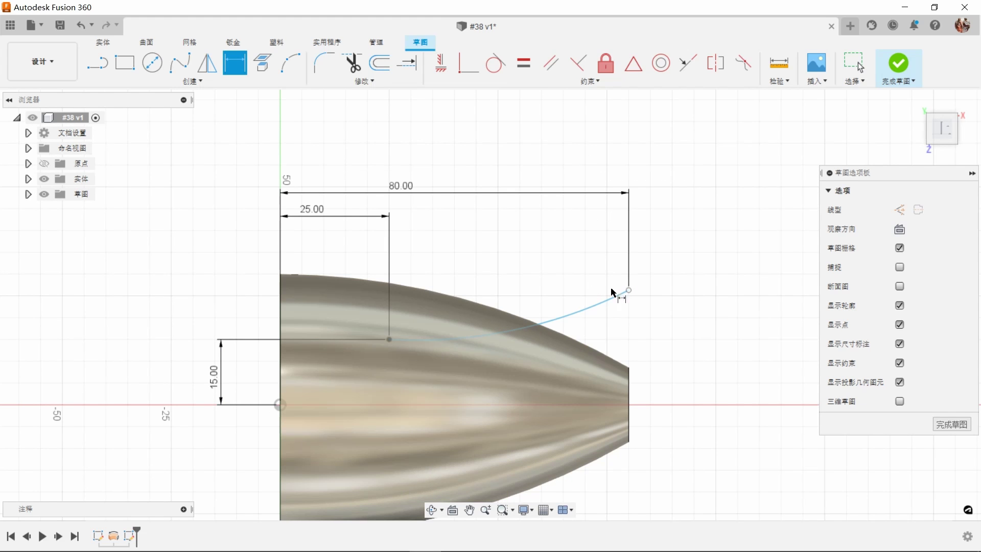
Step: Dimension the vertical distance from the origin to the arc's outer endpoint as 60 mm
{"action": "left_click", "coordinate": [629, 290]}
{"action": "left_click", "coordinate": [280, 405]}
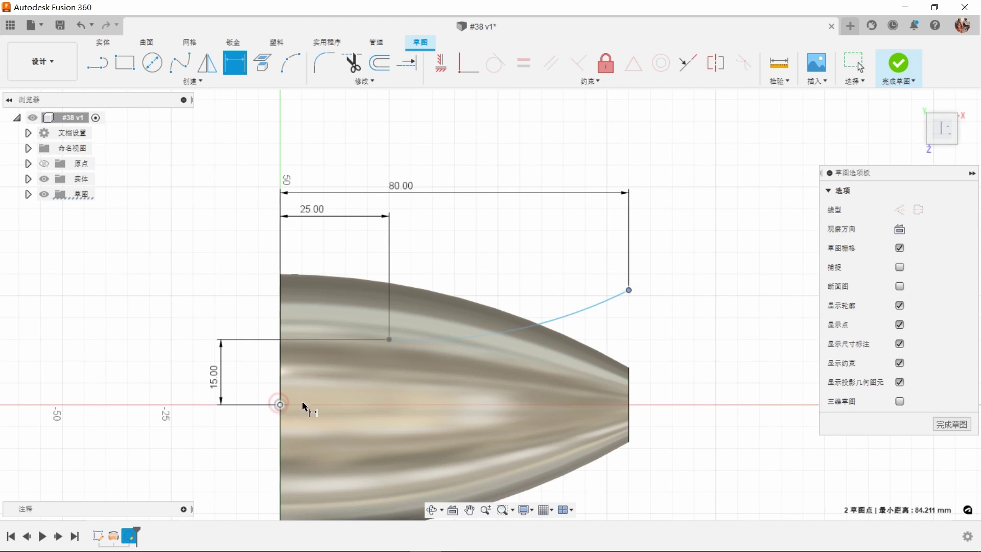
{"action": "left_click", "coordinate": [726, 339]}
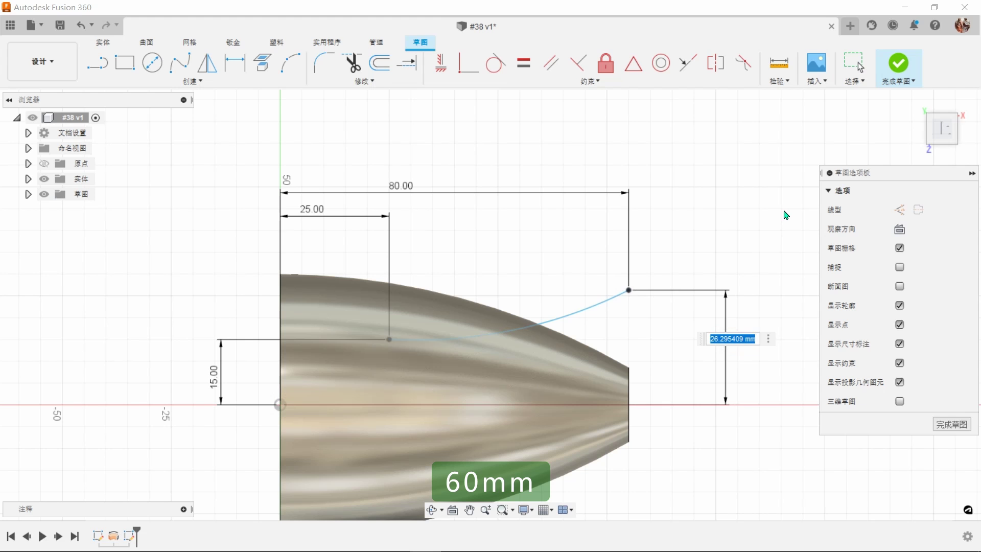
{"action": "key", "text": "Return"}
{"action": "key", "text": "F6"}
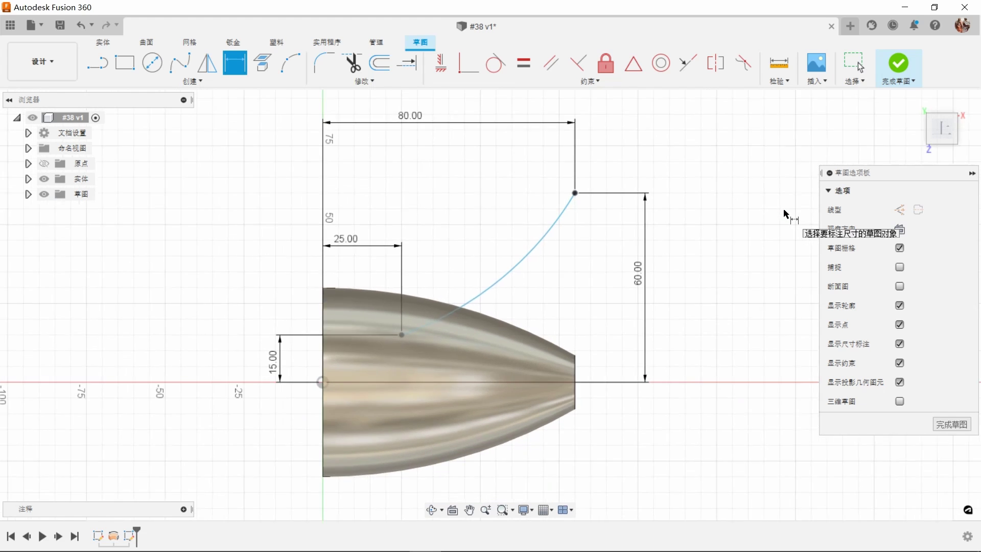
Step: Add a radius dimension of 90 mm to the flared arc
{"action": "left_click", "coordinate": [416, 152]}
{"action": "key", "text": "d"}
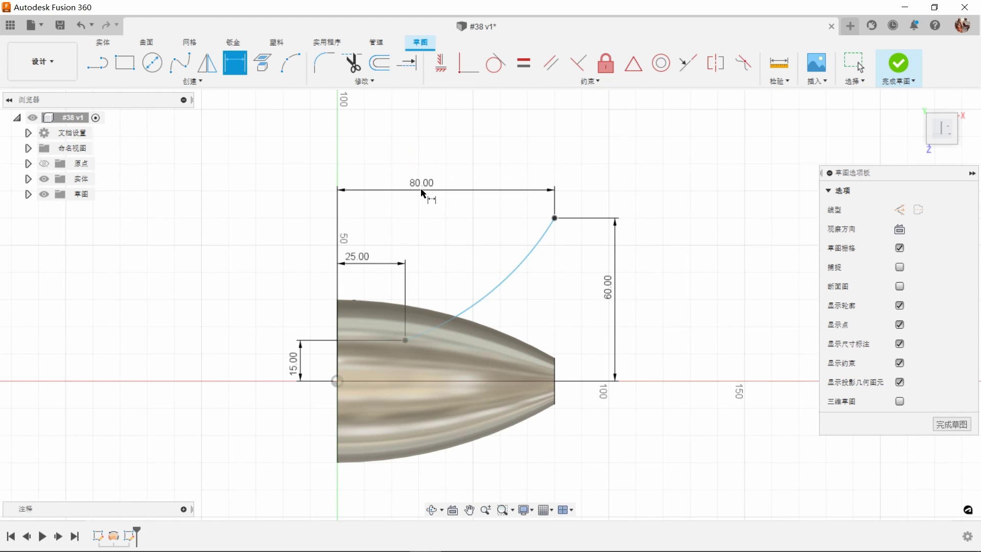
{"action": "left_click", "coordinate": [511, 271]}
{"action": "left_click", "coordinate": [535, 307]}
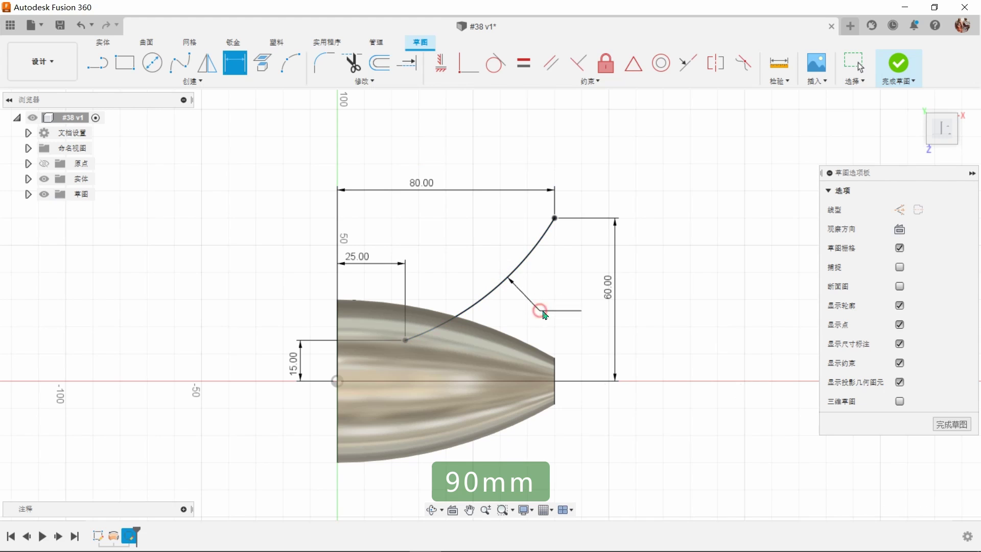
{"action": "type", "text": "90"}
{"action": "key", "text": "Return"}
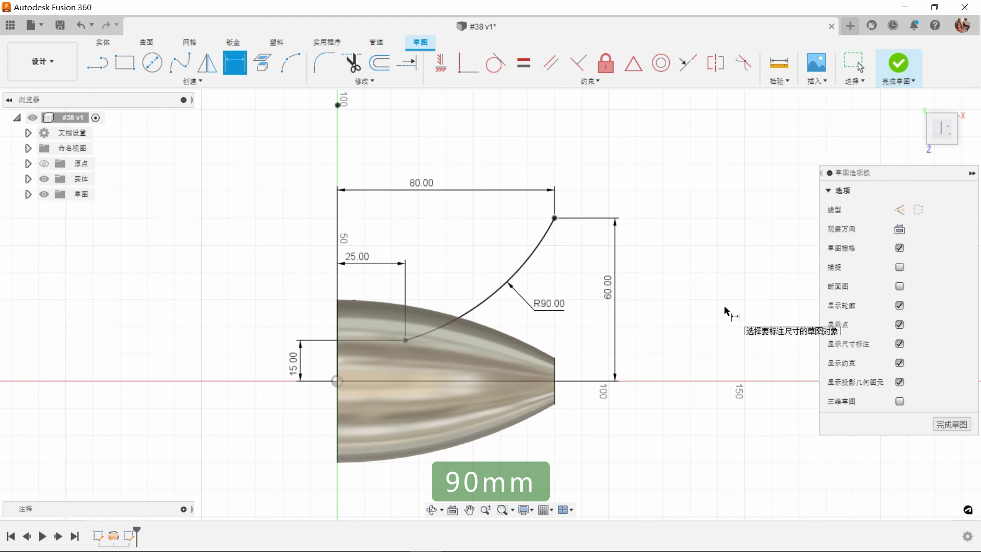
Step: Draw a horizontal construction line from the origin along the X axis, extending away from the body
{"action": "key", "text": "l"}
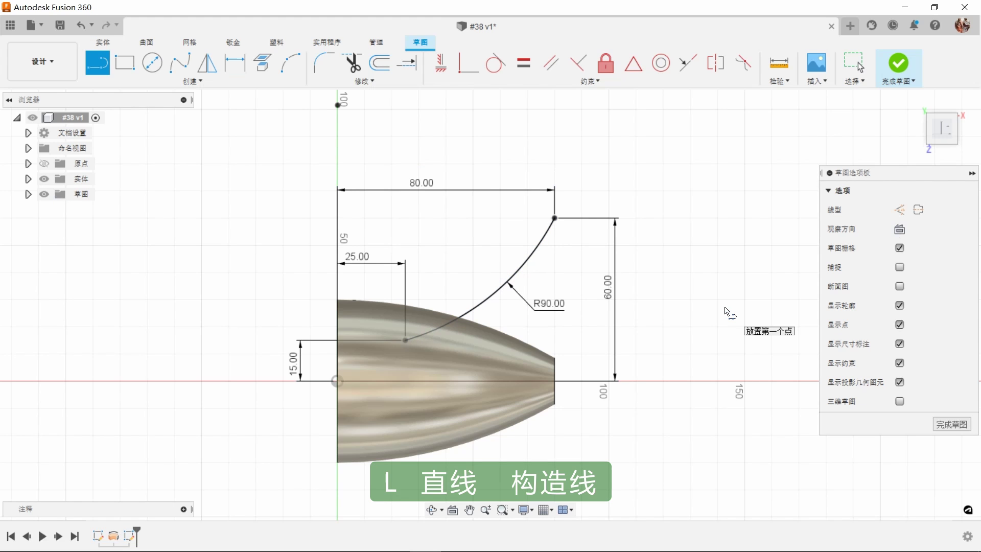
{"action": "left_click", "coordinate": [900, 211]}
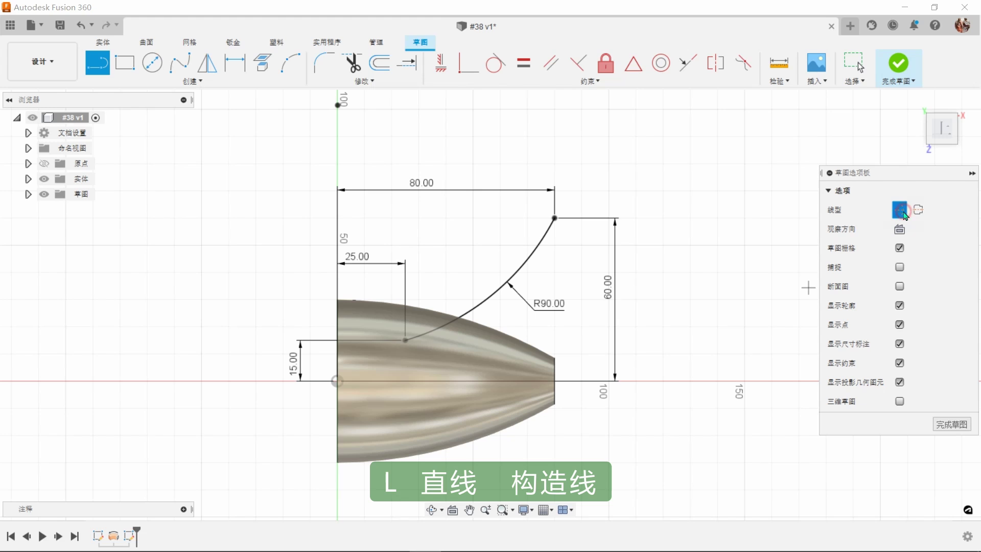
{"action": "left_click", "coordinate": [342, 384]}
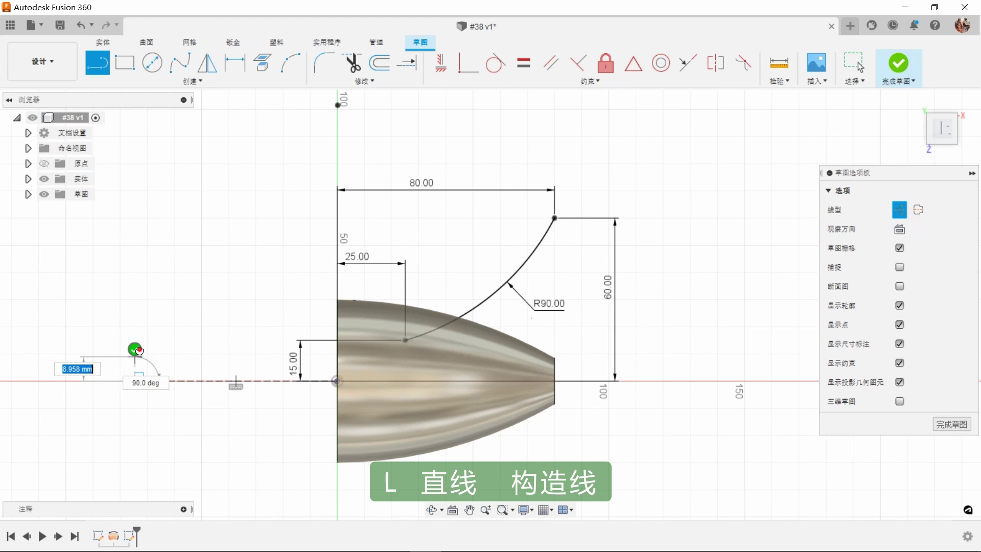
{"action": "double_click", "coordinate": [135, 381]}
Step: Mirror the 90 mm radius arc across the horizontal construction line and finish the sketch
{"action": "left_click", "coordinate": [207, 62]}
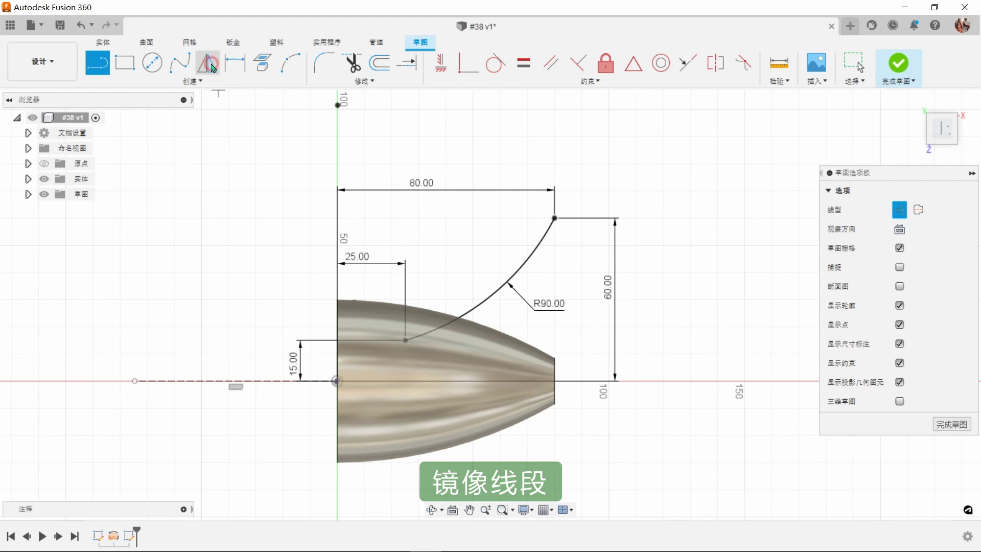
{"action": "left_click", "coordinate": [506, 284]}
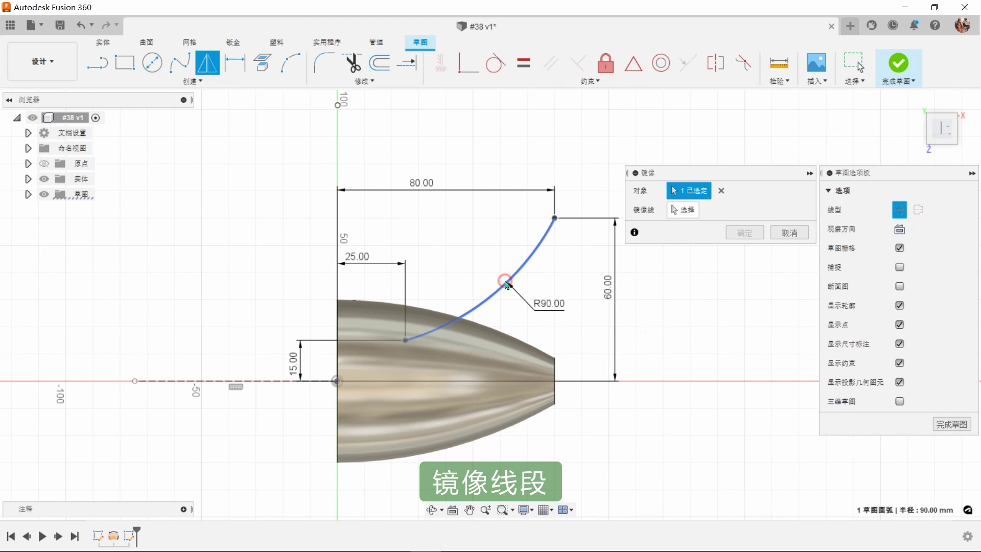
{"action": "left_click", "coordinate": [268, 384]}
{"action": "scroll", "coordinate": [267, 387], "scroll_direction": "down", "scroll_amount": 2}
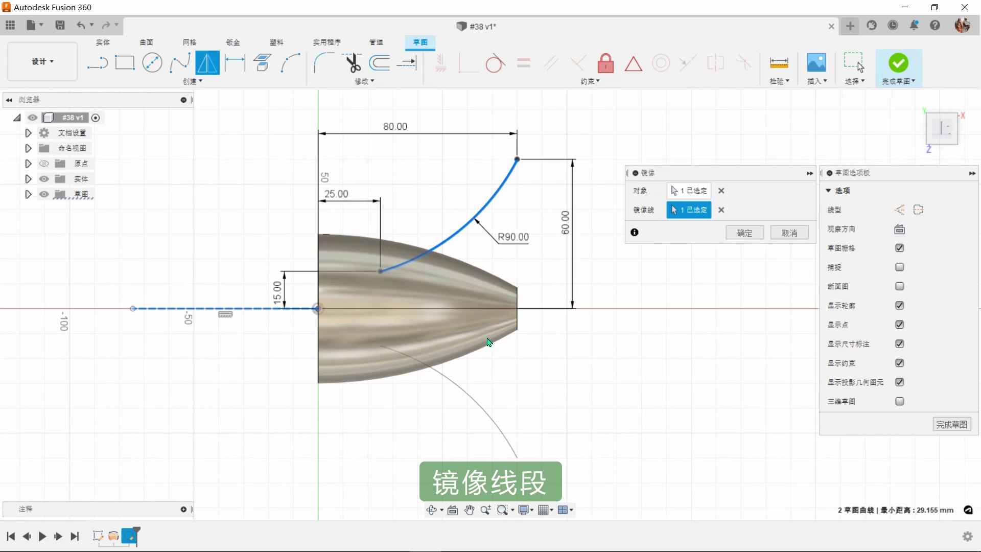
{"action": "left_click", "coordinate": [743, 233]}
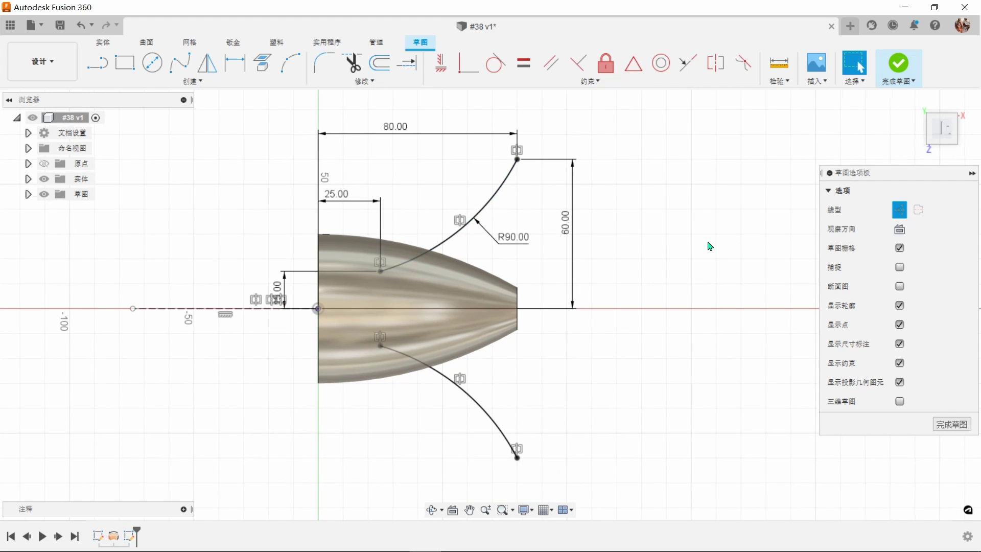
{"action": "left_click", "coordinate": [898, 63]}
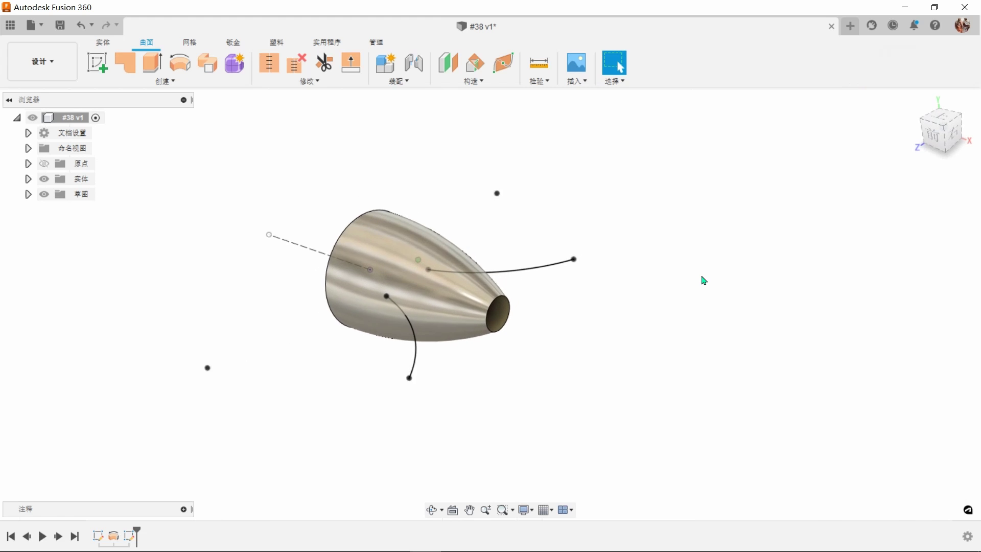
Step: Create a construction axis through the outer endpoints of the two mirrored arcs, near the body's narrow end
{"action": "left_click", "coordinate": [493, 82]}
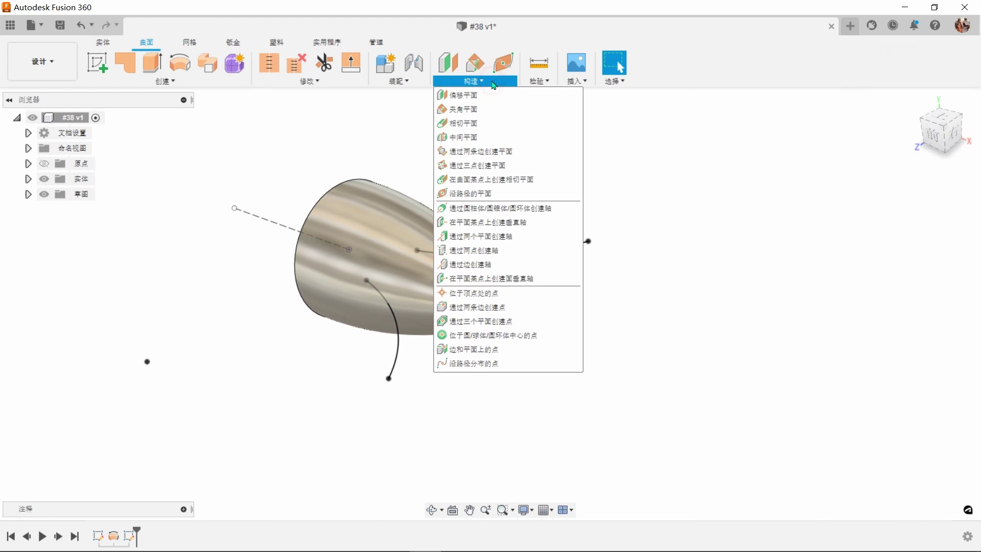
{"action": "left_click", "coordinate": [475, 251]}
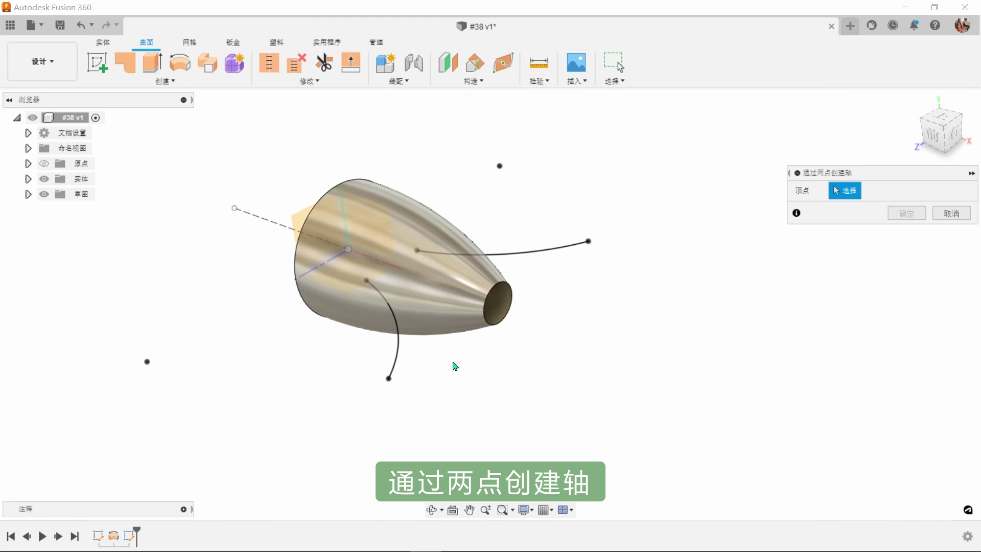
{"action": "left_click", "coordinate": [390, 379]}
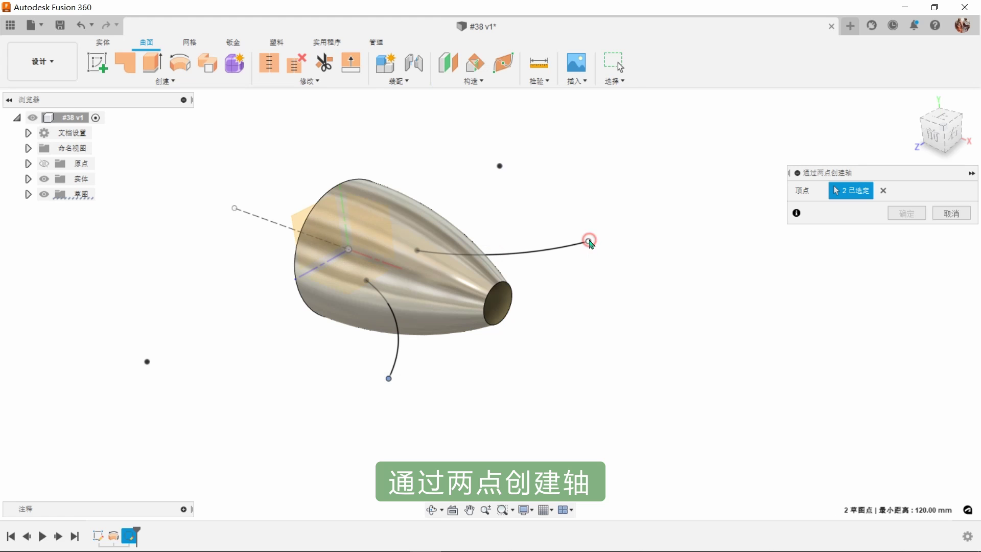
{"action": "left_click", "coordinate": [900, 215]}
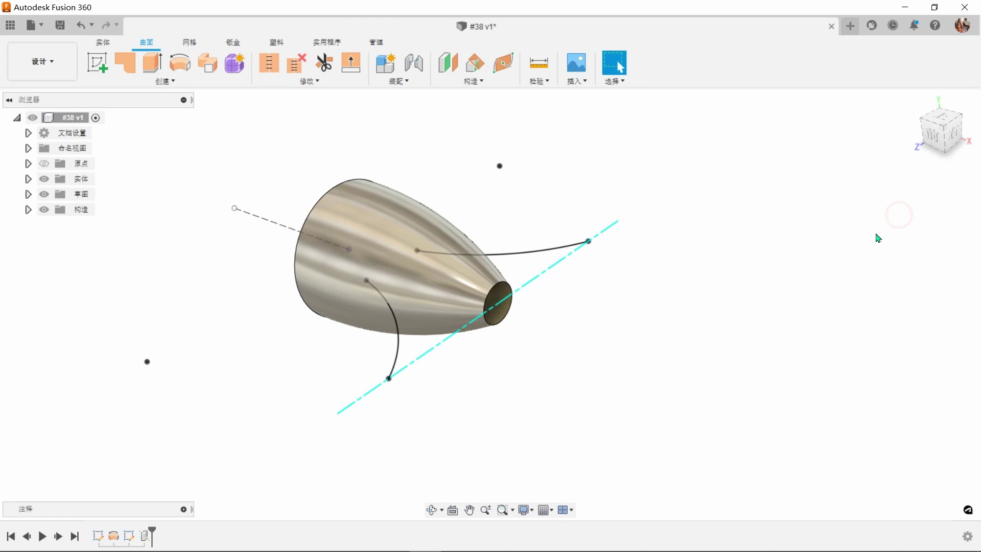
Step: Create a second construction axis through the inner endpoints of the two arcs inside the body
{"action": "right_click", "coordinate": [706, 263]}
{"action": "left_click", "coordinate": [715, 226]}
{"action": "middle_click_drag", "start_coordinate": [715, 225], "coordinate": [634, 320], "text": "shift"}
{"action": "scroll", "coordinate": [610, 309], "scroll_direction": "up", "scroll_amount": 4}
{"action": "left_click", "coordinate": [602, 305]}
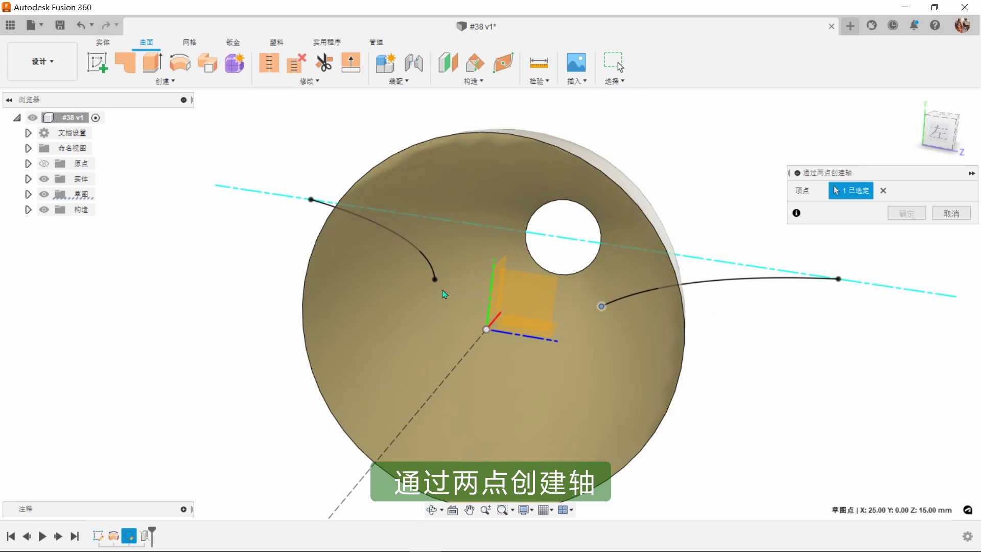
{"action": "left_click", "coordinate": [907, 214]}
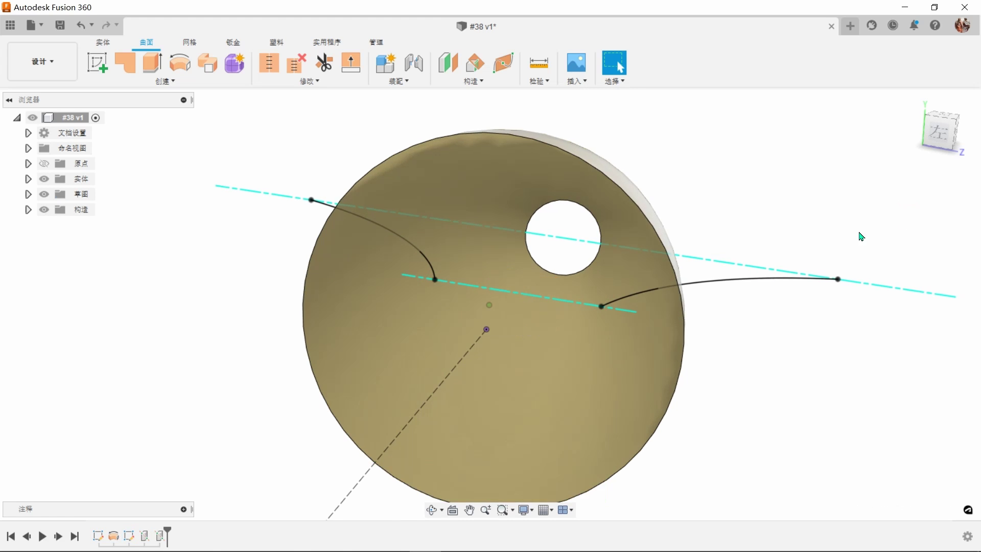
Step: Create a construction plane at a 90-degree angle through the axis joining the arcs' outer endpoints
{"action": "middle_click_drag", "start_coordinate": [858, 234], "coordinate": [628, 220], "text": "shift"}
{"action": "left_click", "coordinate": [483, 69]}
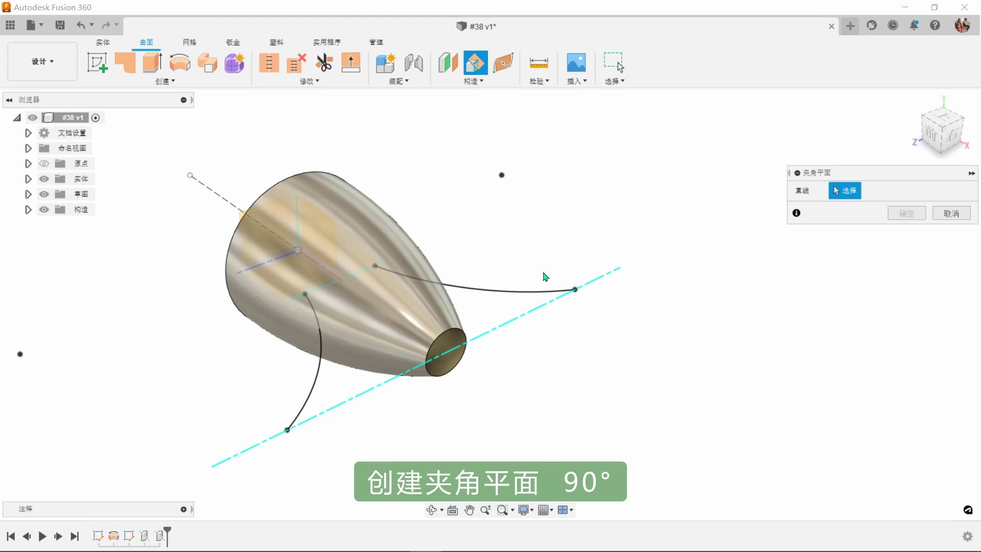
{"action": "left_click", "coordinate": [543, 306]}
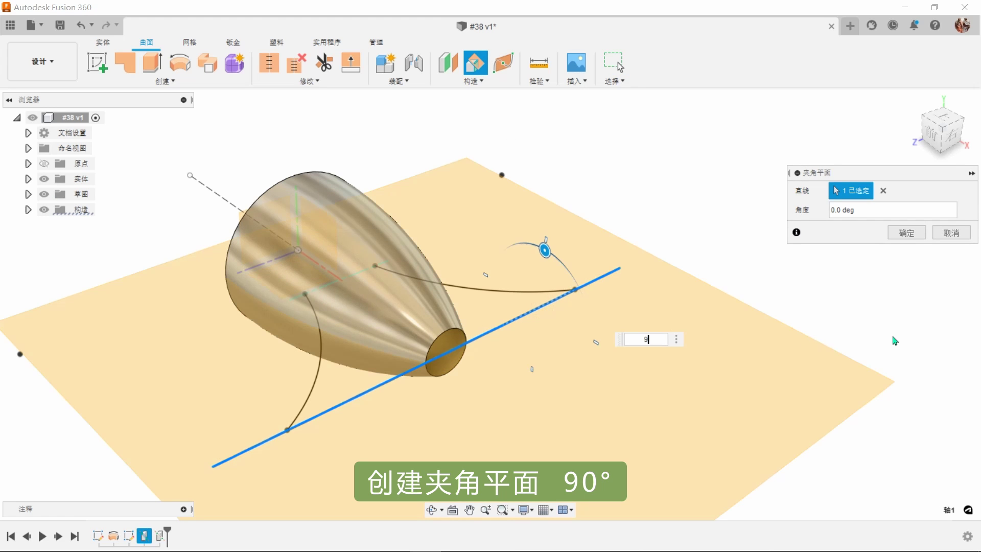
{"action": "type", "text": "90"}
{"action": "key", "text": "Return"}
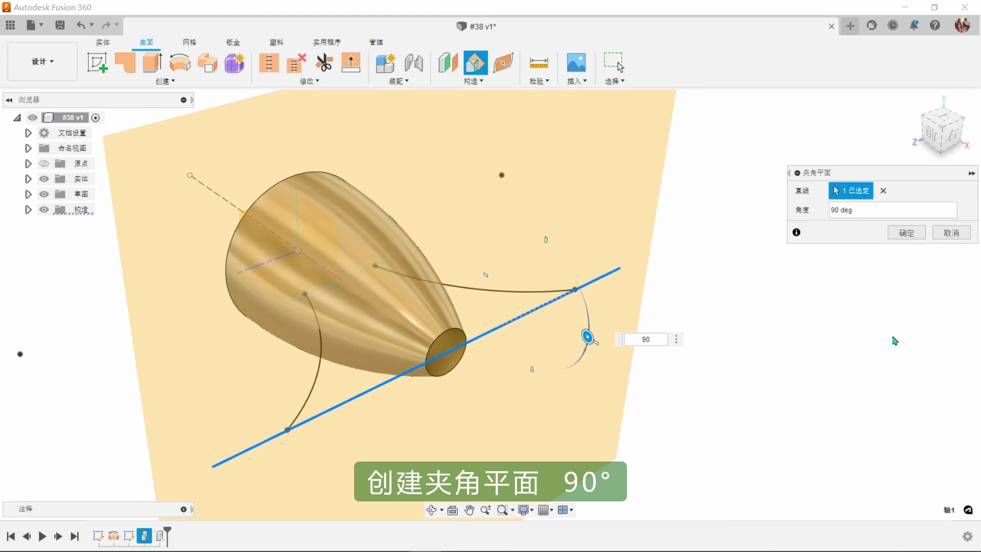
{"action": "left_click", "coordinate": [906, 233]}
Step: Create a second construction plane at a 90-degree angle, through the axis joining the arcs' inner endpoints inside the body
{"action": "right_click", "coordinate": [764, 273]}
{"action": "left_click", "coordinate": [766, 230]}
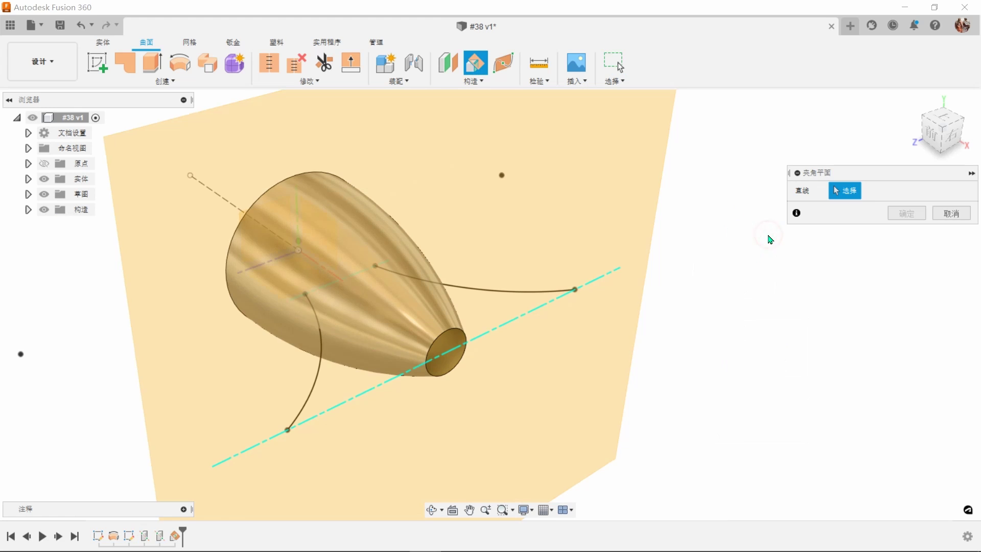
{"action": "middle_click_drag", "start_coordinate": [770, 239], "coordinate": [604, 418], "text": "shift"}
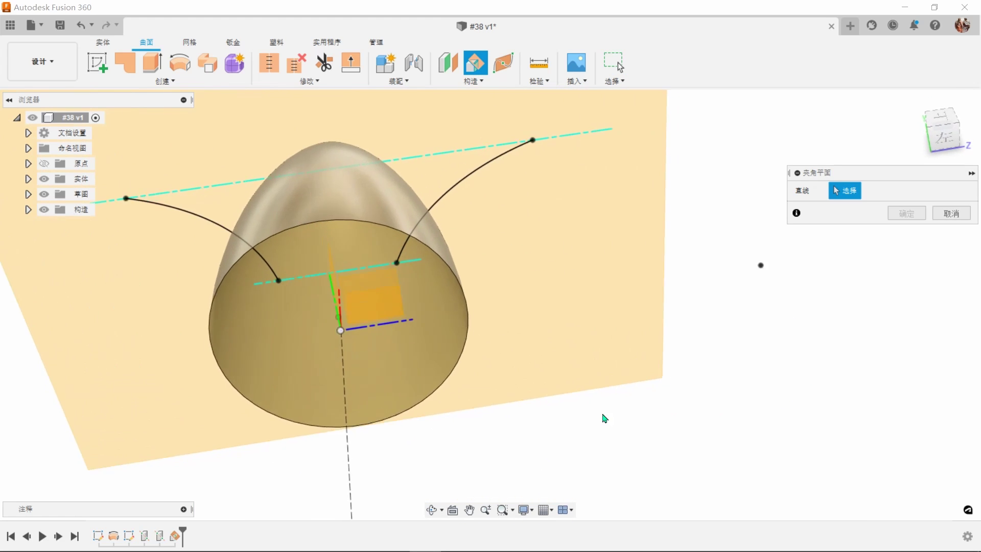
{"action": "scroll", "coordinate": [440, 351], "scroll_direction": "up", "scroll_amount": 3}
{"action": "left_click", "coordinate": [401, 321]}
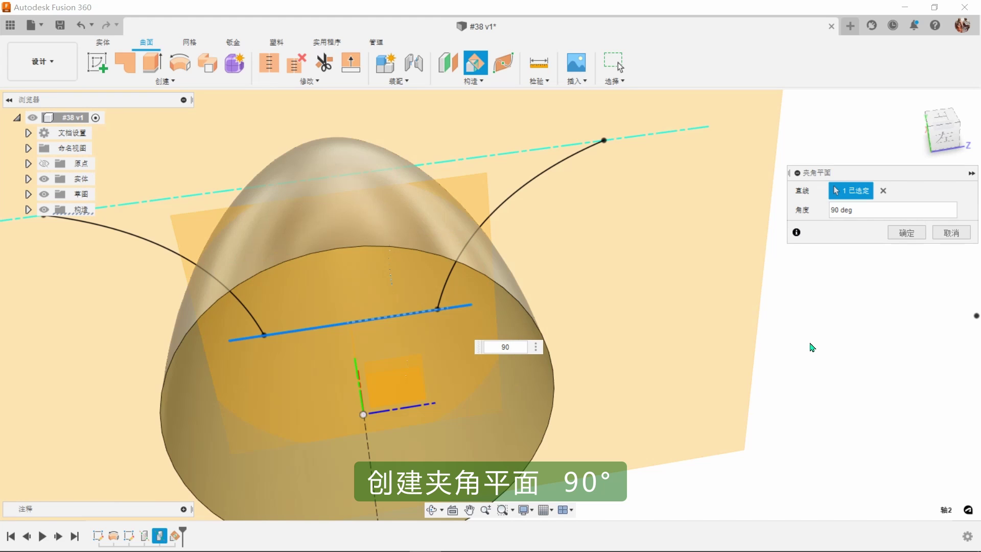
{"action": "left_click", "coordinate": [905, 234]}
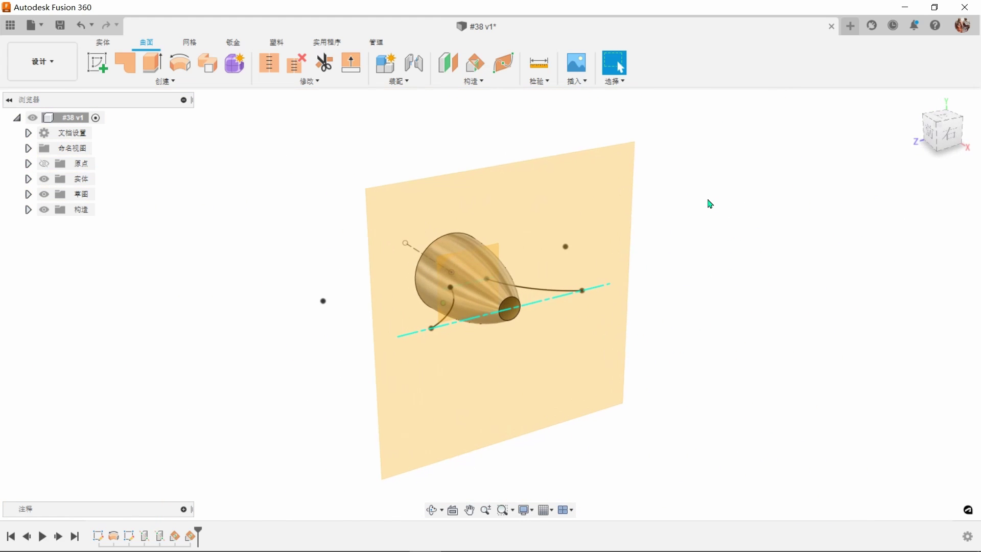
Step: Start a sketch on the construction plane near the body's narrow end and draw a horizontal ellipse about 30 mm high centred on the body's axis
{"action": "right_click", "coordinate": [671, 189]}
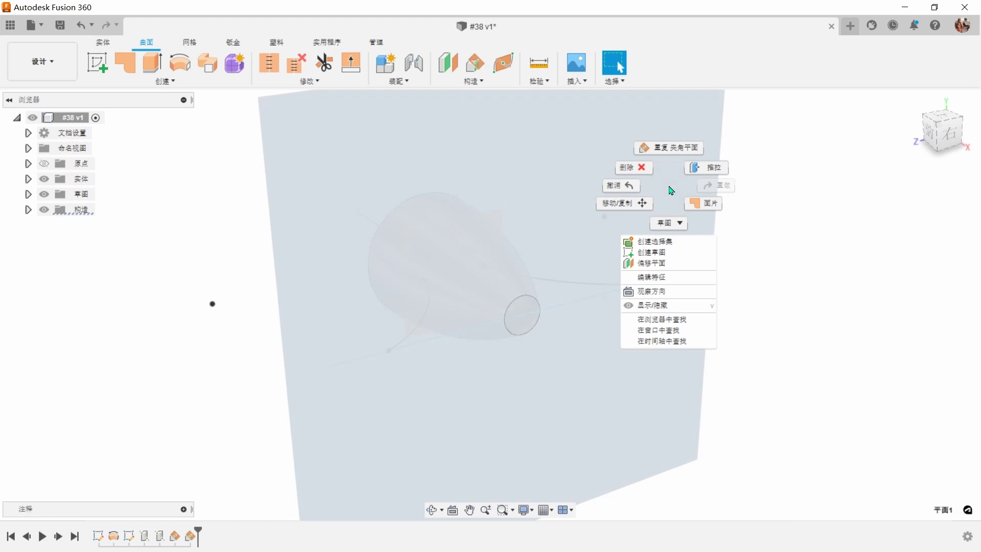
{"action": "left_click", "coordinate": [667, 241]}
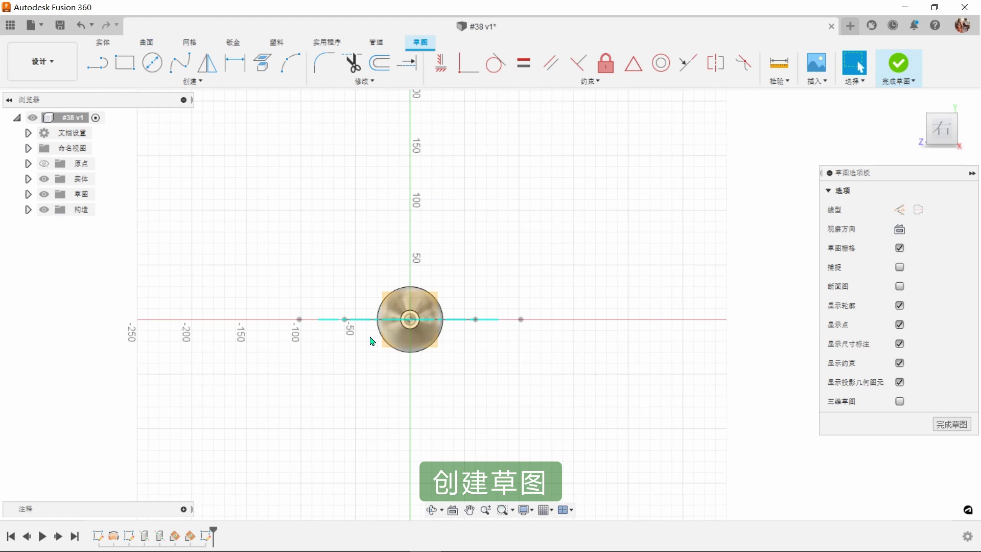
{"action": "left_click", "coordinate": [200, 82]}
{"action": "left_click", "coordinate": [137, 165]}
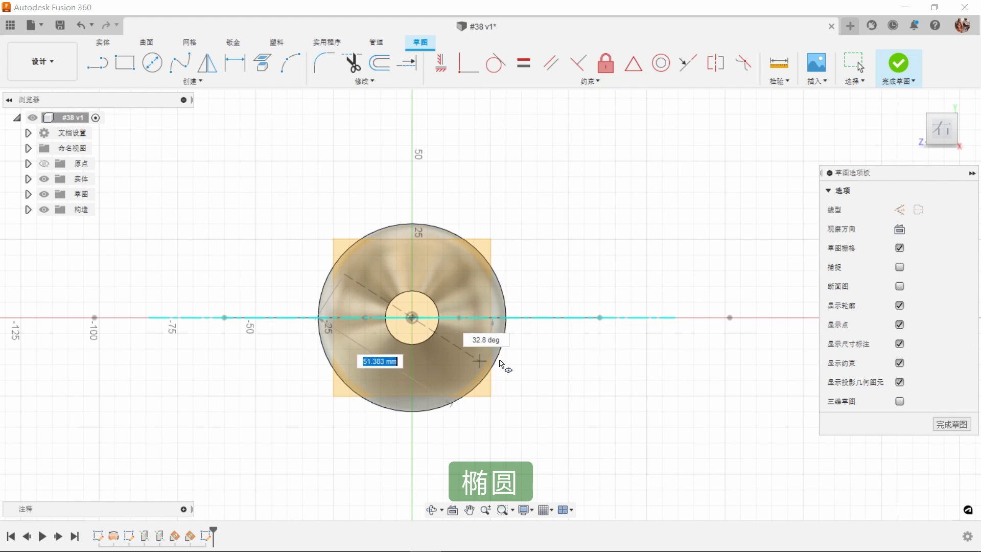
{"action": "left_click", "coordinate": [415, 364]}
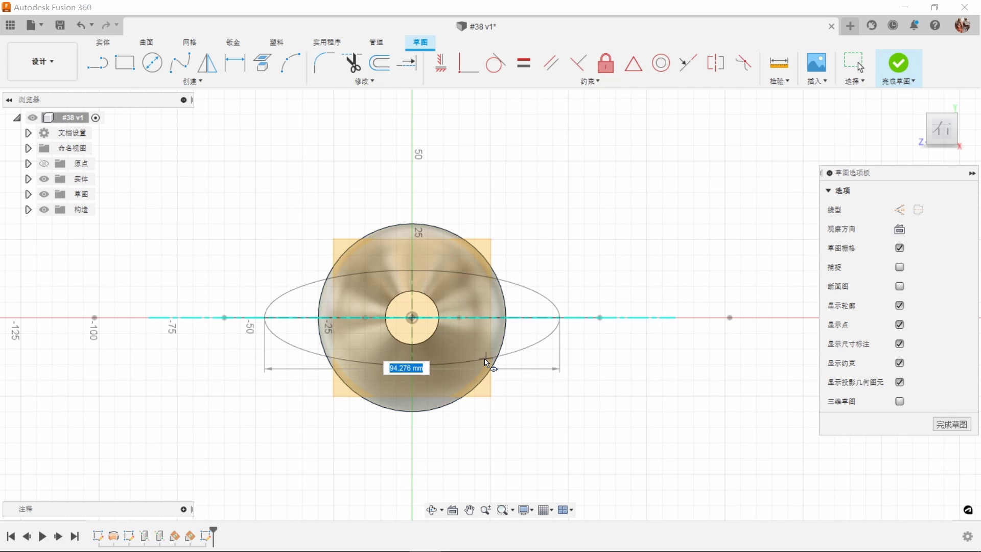
{"action": "left_click", "coordinate": [485, 360]}
Step: Dimension the ellipse's vertical minor axis and set it to 30 mm
{"action": "right_click", "coordinate": [587, 353]}
{"action": "left_click", "coordinate": [633, 357]}
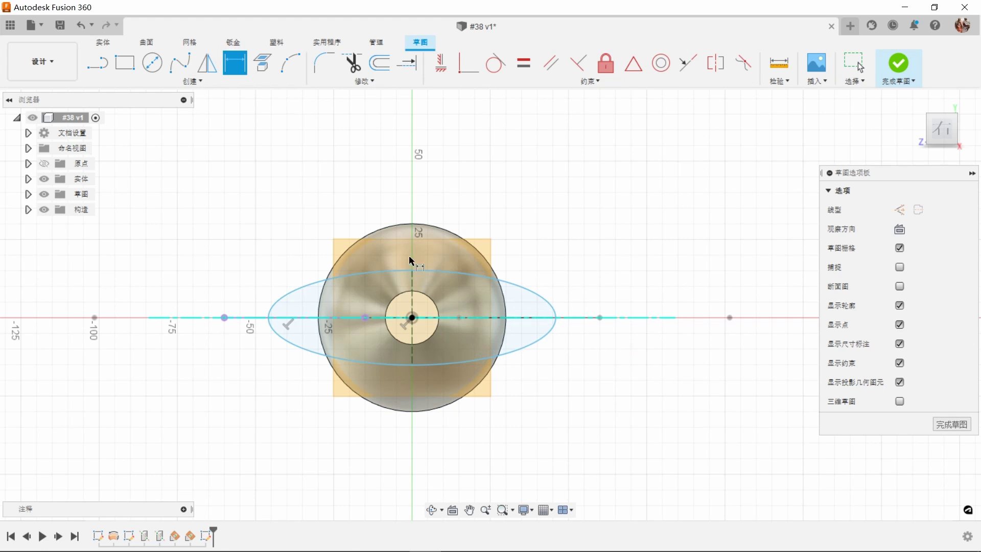
{"action": "left_click", "coordinate": [415, 289]}
{"action": "left_click", "coordinate": [666, 312]}
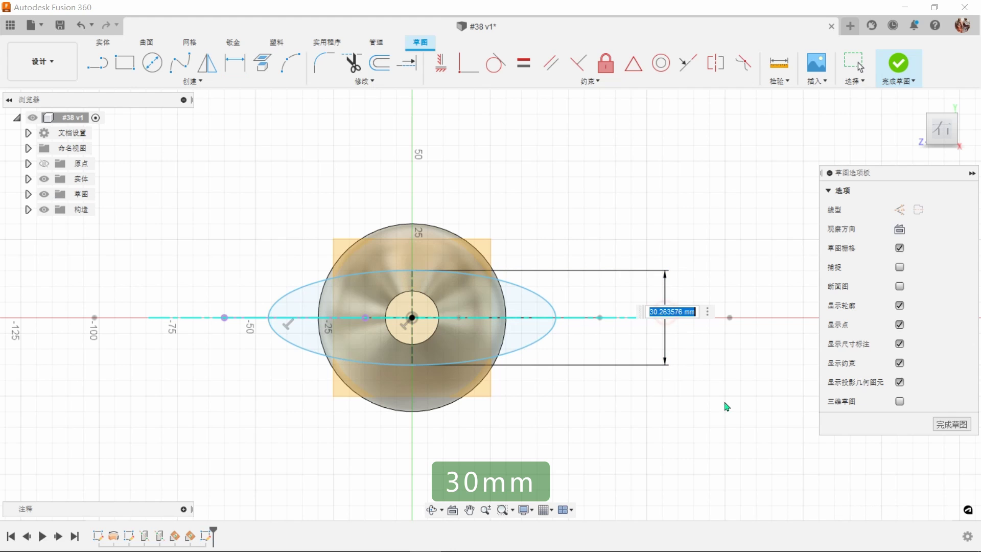
{"action": "type", "text": "30"}
{"action": "key", "text": "Return"}
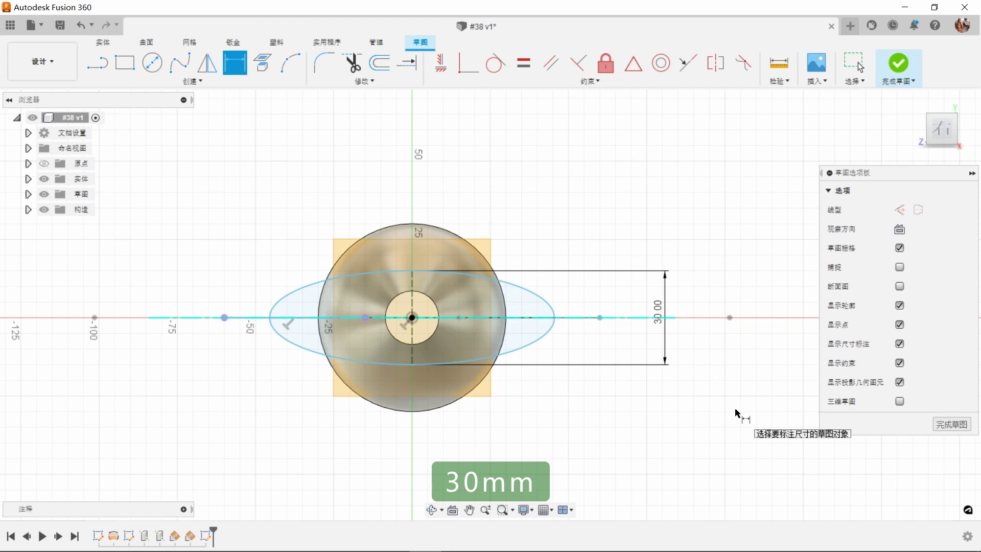
Step: Constrain the large ellipse to be coincident with the arc's outer endpoint and finish the sketch
{"action": "left_click", "coordinate": [467, 64]}
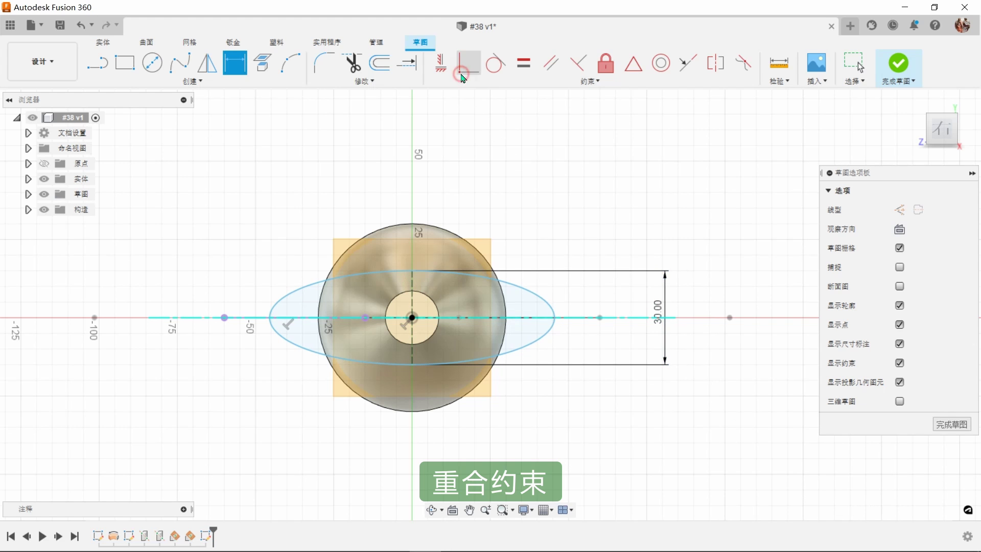
{"action": "middle_click_drag", "start_coordinate": [684, 330], "coordinate": [759, 394], "text": "shift"}
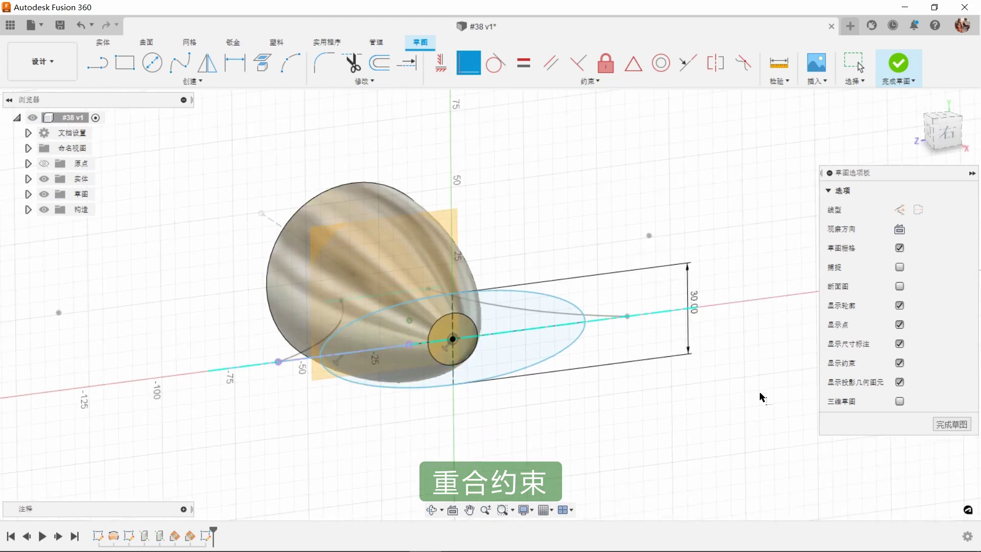
{"action": "scroll", "coordinate": [685, 377], "scroll_direction": "up", "scroll_amount": 5}
{"action": "left_click", "coordinate": [495, 369]}
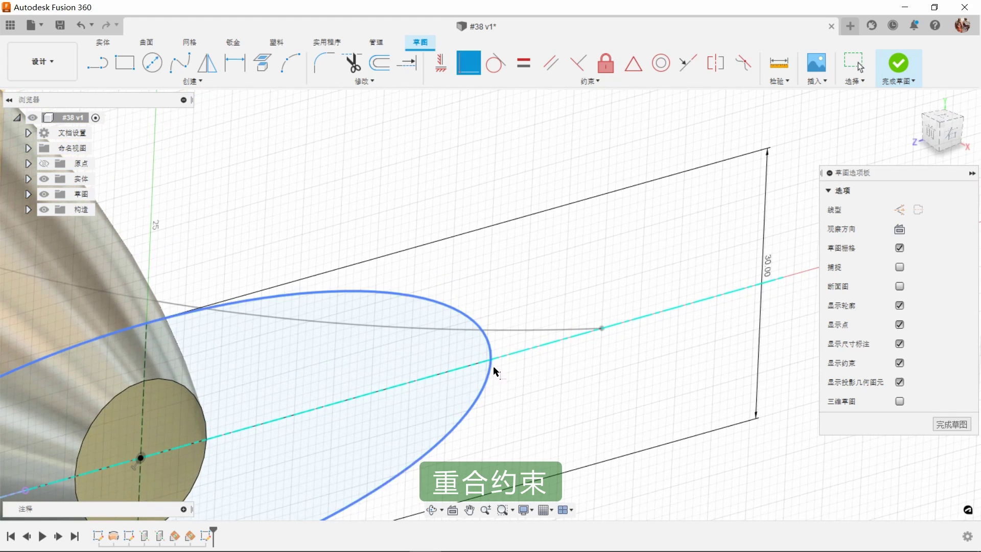
{"action": "left_click", "coordinate": [602, 328]}
{"action": "scroll", "coordinate": [631, 350], "scroll_direction": "down", "scroll_amount": 5}
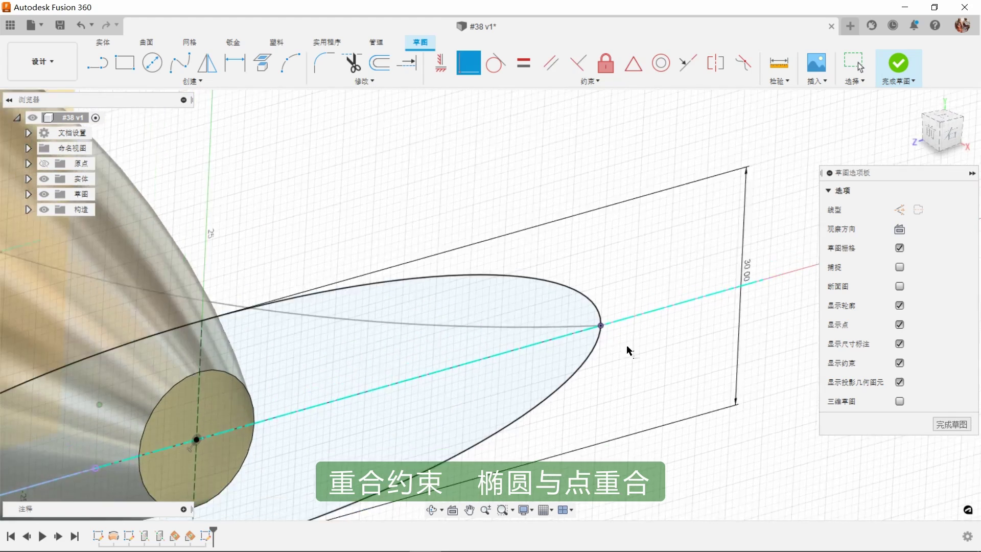
{"action": "right_click", "coordinate": [671, 431]}
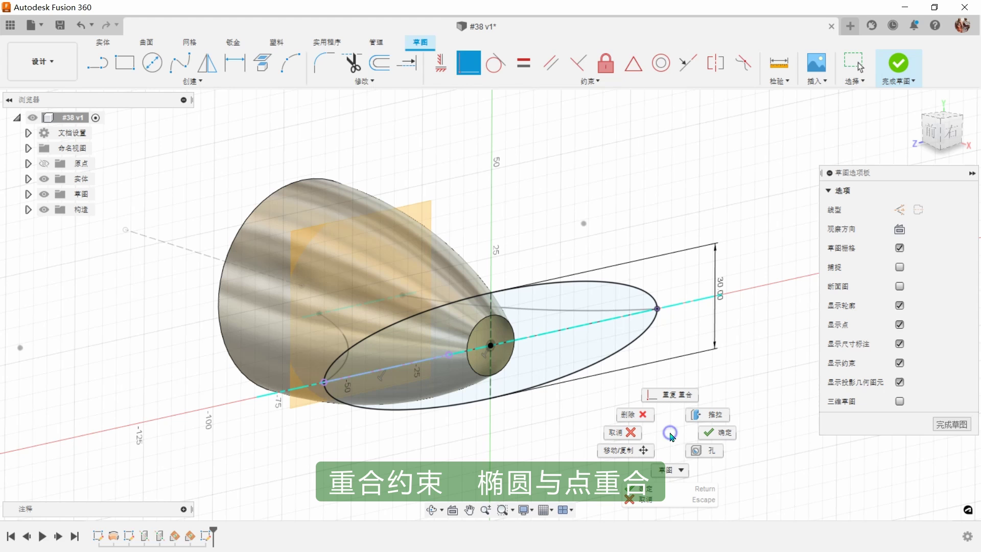
{"action": "left_click", "coordinate": [709, 434]}
{"action": "left_click", "coordinate": [893, 65]}
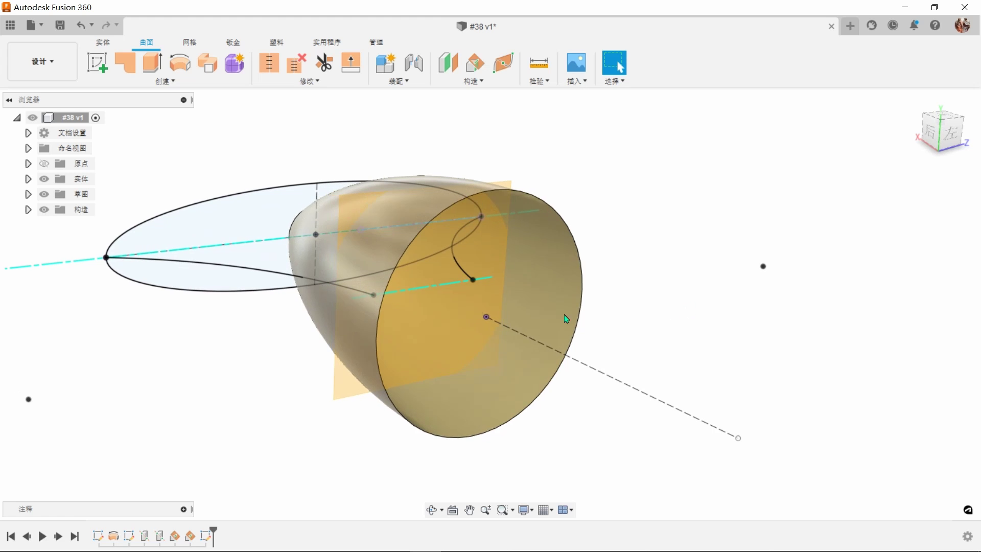
Step: Start a sketch on the construction plane inside the body and draw a horizontal ellipse about 11 mm high centred on the body's axis
{"action": "left_click", "coordinate": [447, 315]}
{"action": "right_click", "coordinate": [447, 316]}
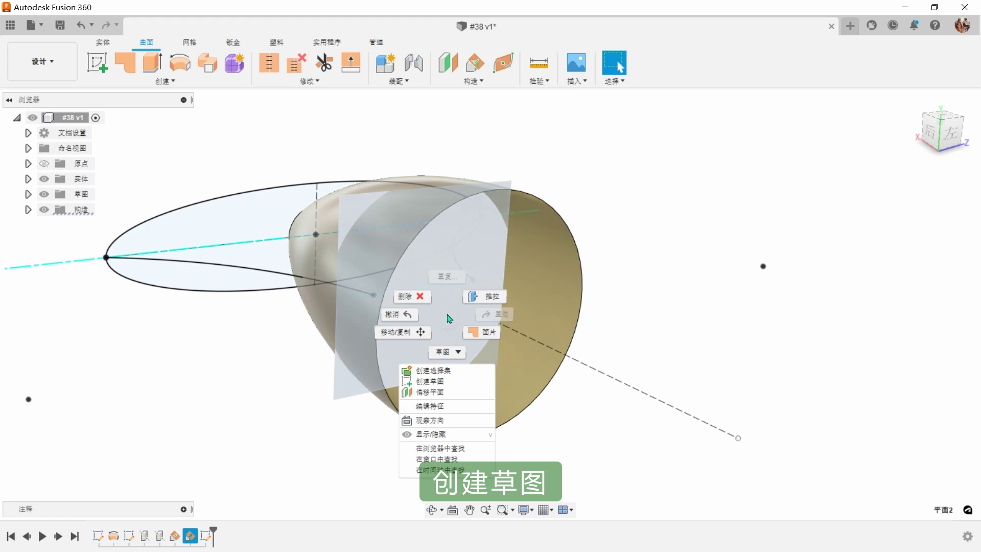
{"action": "left_click", "coordinate": [449, 381]}
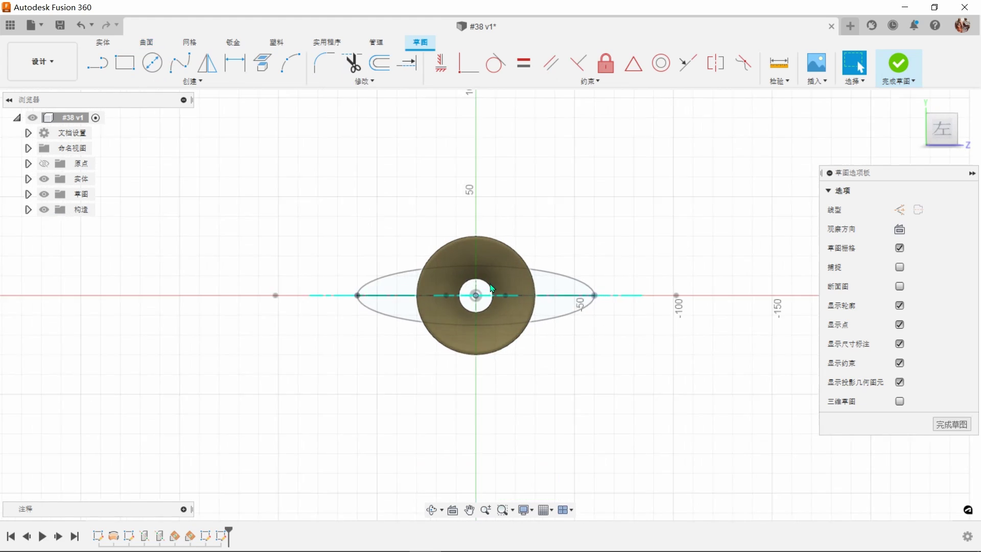
{"action": "scroll", "coordinate": [485, 292], "scroll_direction": "up", "scroll_amount": 8}
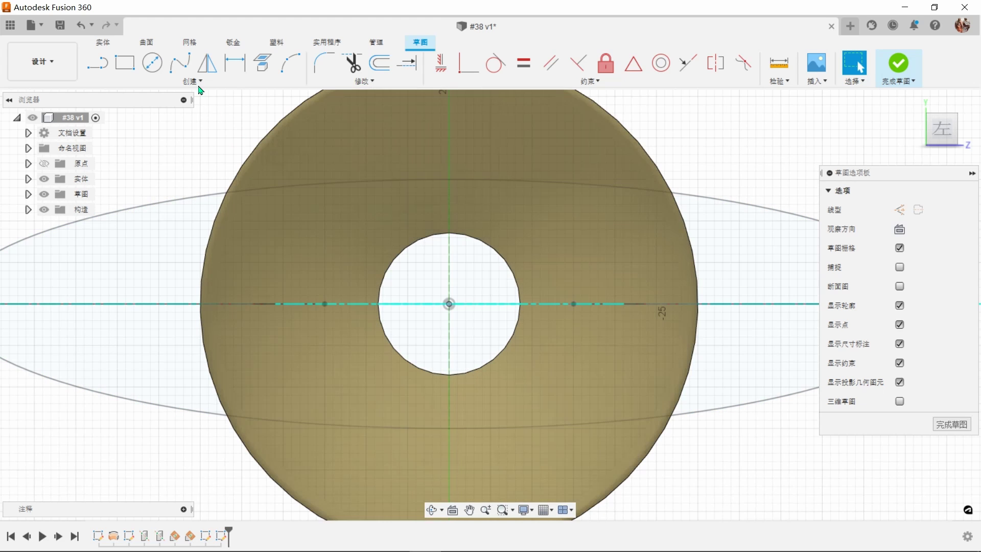
{"action": "left_click", "coordinate": [192, 81]}
{"action": "left_click", "coordinate": [120, 165]}
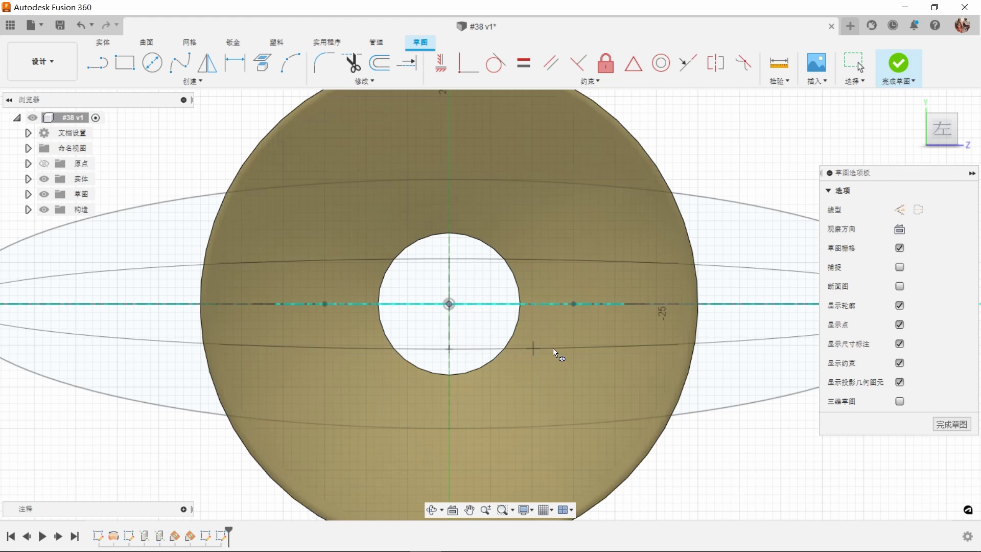
{"action": "left_click", "coordinate": [524, 345]}
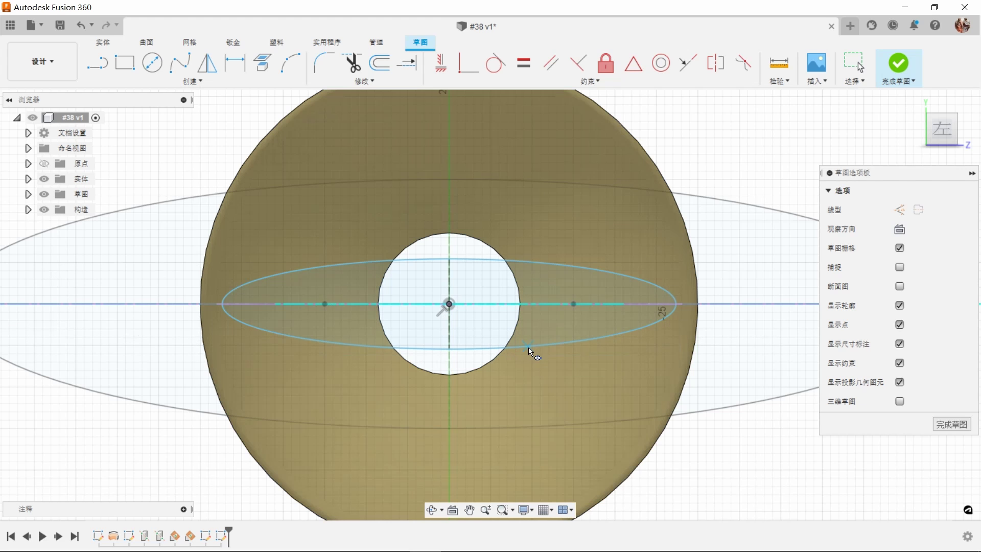
Step: Set the small inner ellipse's vertical minor axis to 10 mm
{"action": "left_click", "coordinate": [244, 67]}
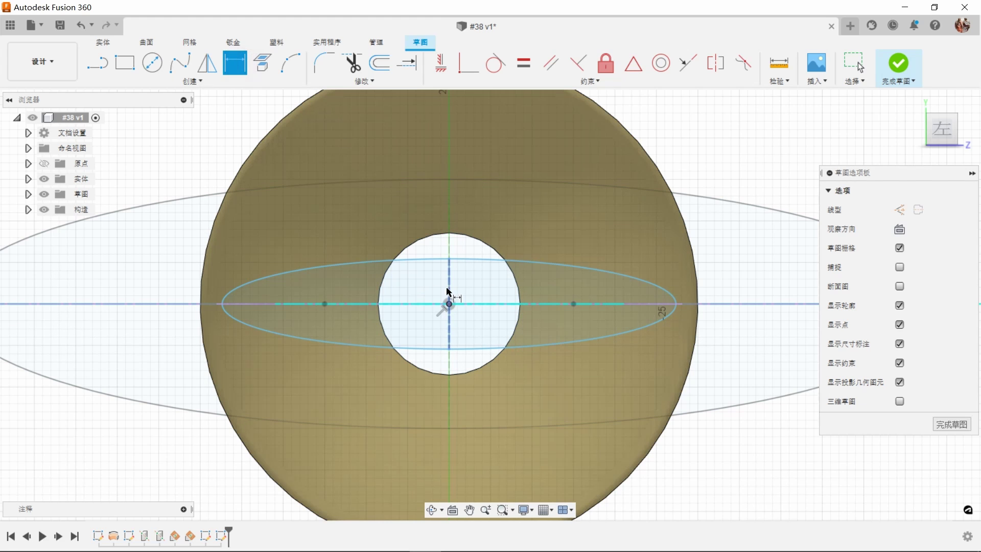
{"action": "left_click", "coordinate": [741, 337]}
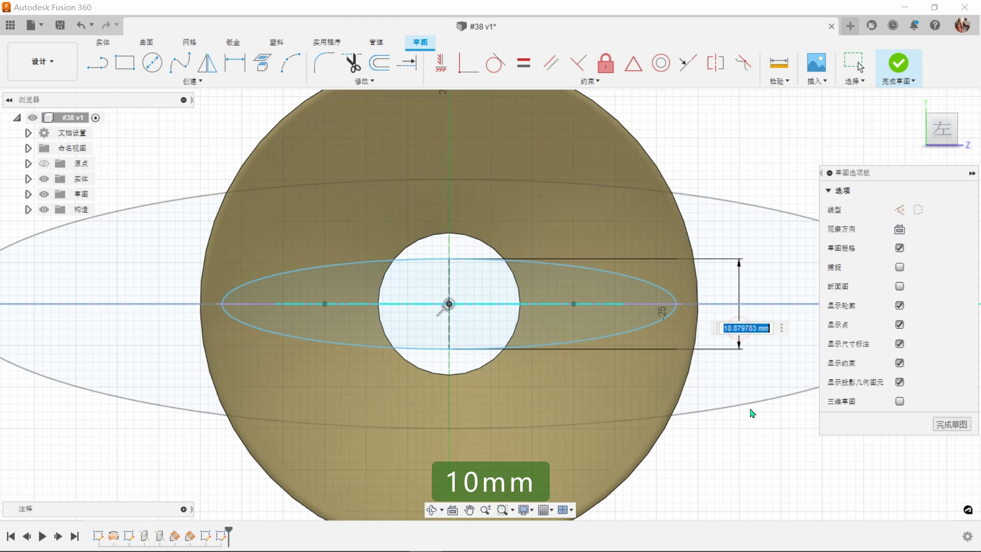
{"action": "key", "text": "Return"}
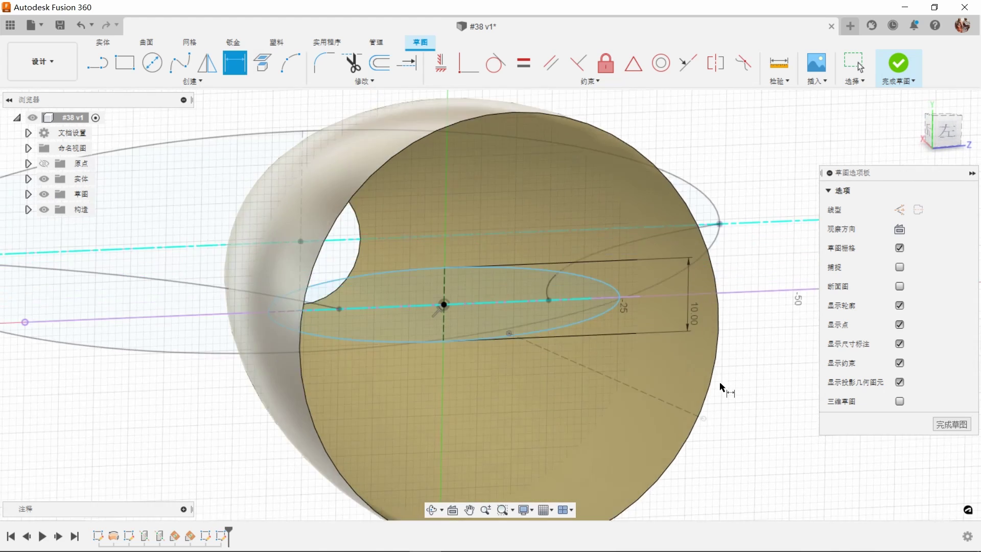
Step: Constrain the small ellipse to be coincident with the arc's inner endpoint and finish the sketch
{"action": "left_click", "coordinate": [463, 65]}
{"action": "left_click", "coordinate": [581, 286]}
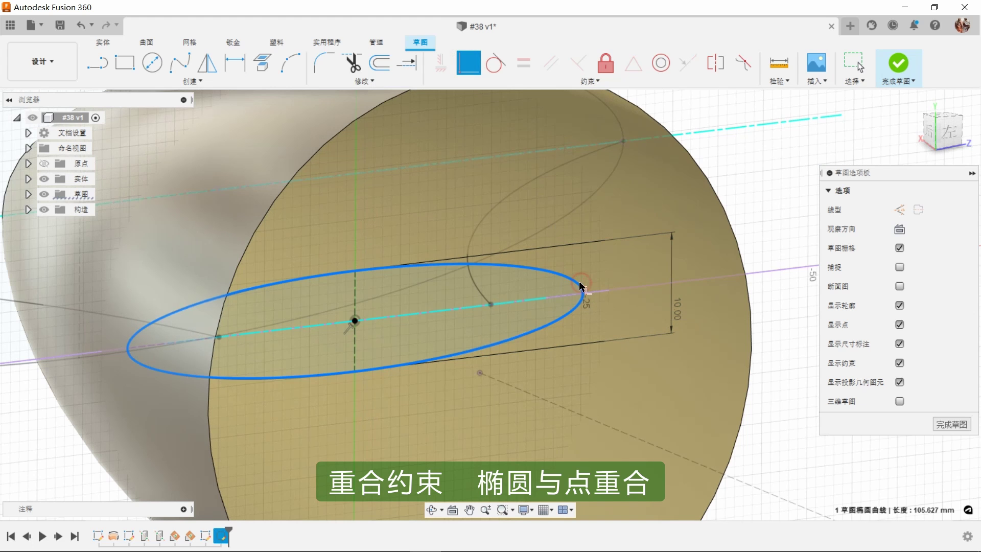
{"action": "left_click", "coordinate": [491, 307]}
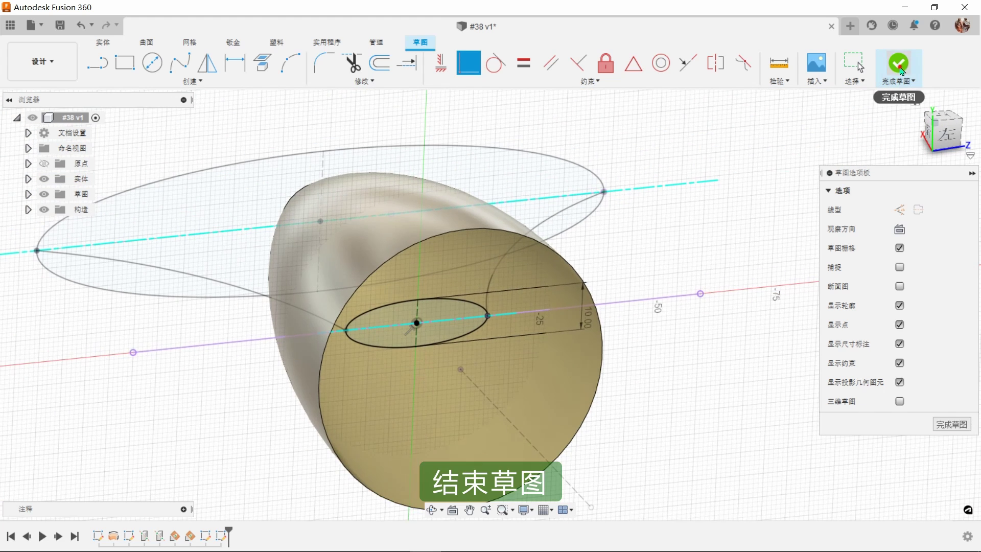
{"action": "left_click", "coordinate": [899, 65]}
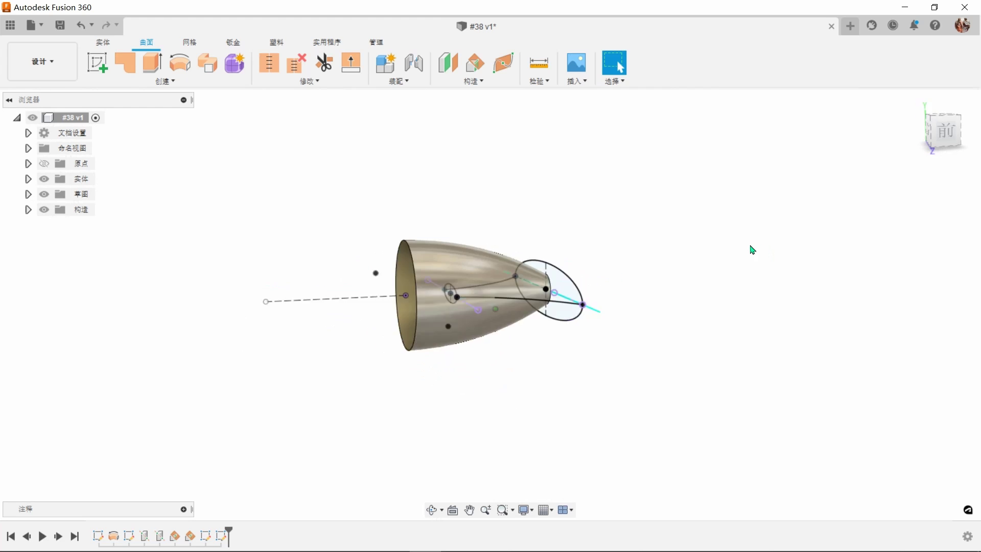
Step: Loft a surface from the small inner ellipse to the large outer ellipse, using the two mirrored arcs as guide rails
{"action": "left_click", "coordinate": [28, 209]}
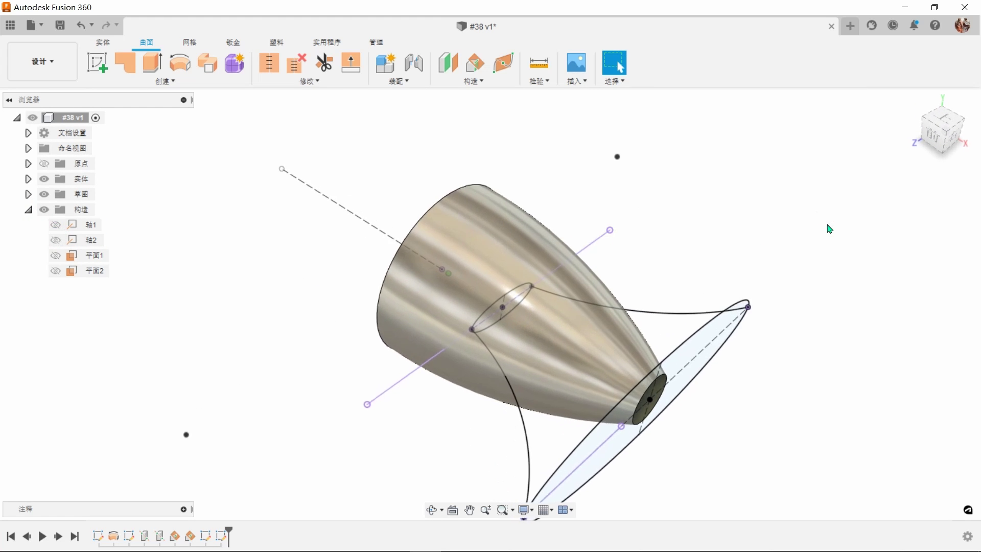
{"action": "left_click", "coordinate": [170, 82]}
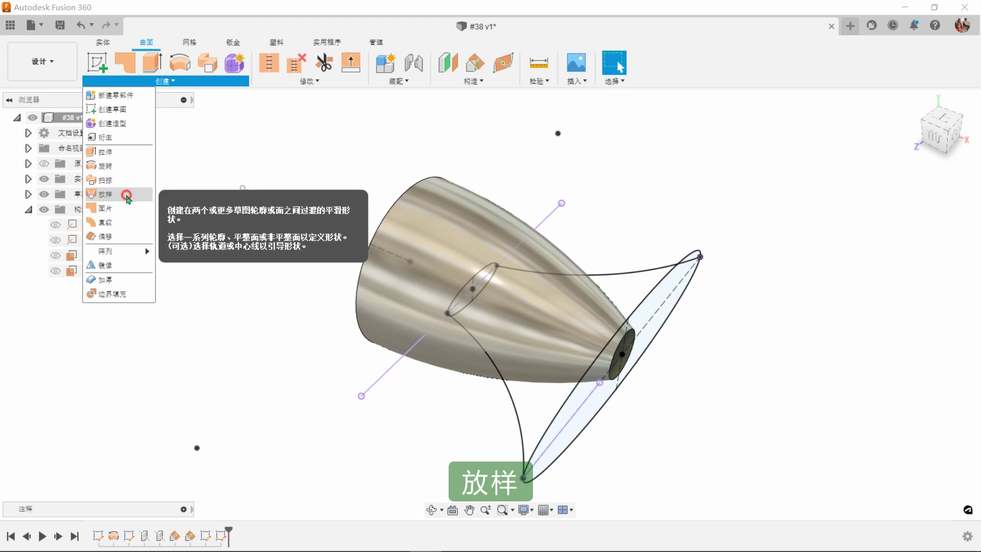
{"action": "left_click", "coordinate": [128, 194]}
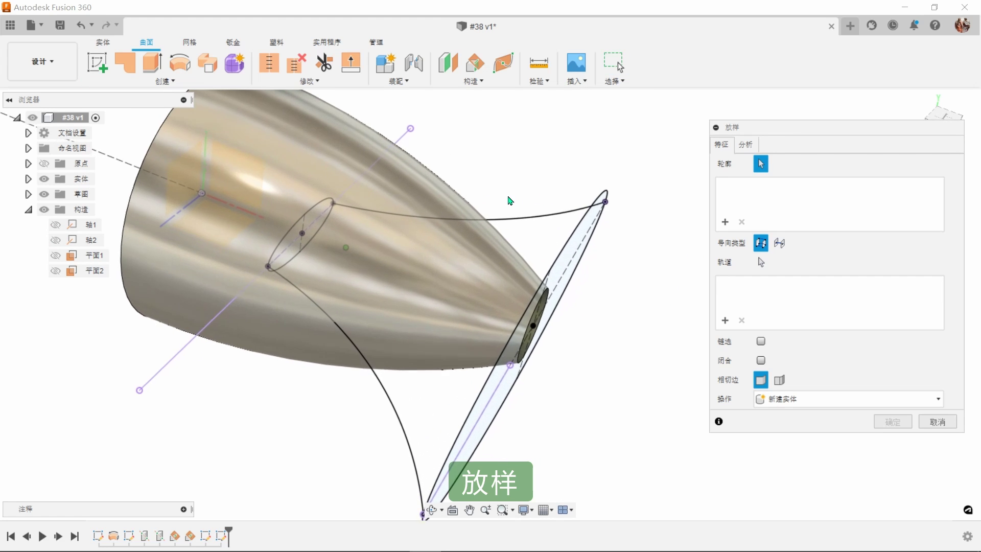
{"action": "left_click", "coordinate": [313, 215]}
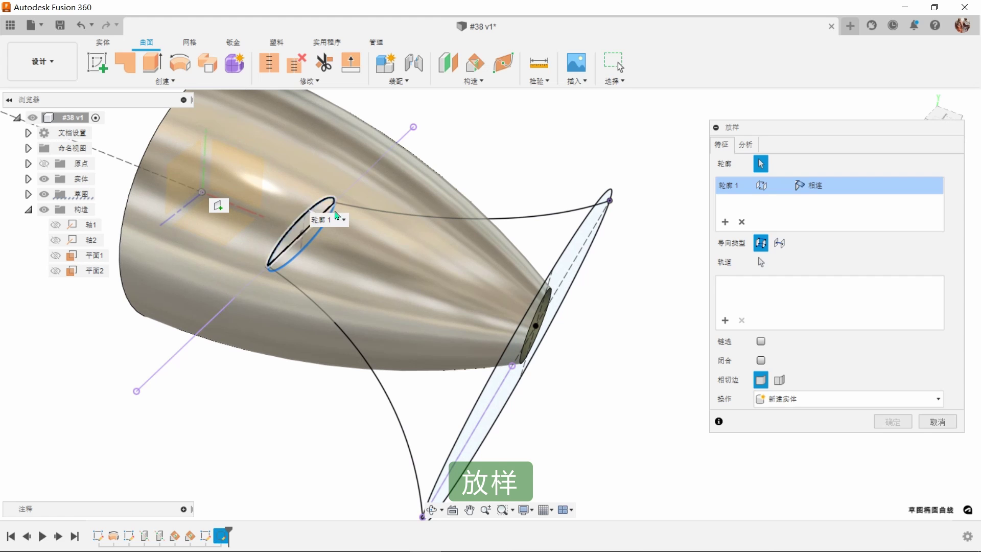
{"action": "left_click", "coordinate": [583, 229]}
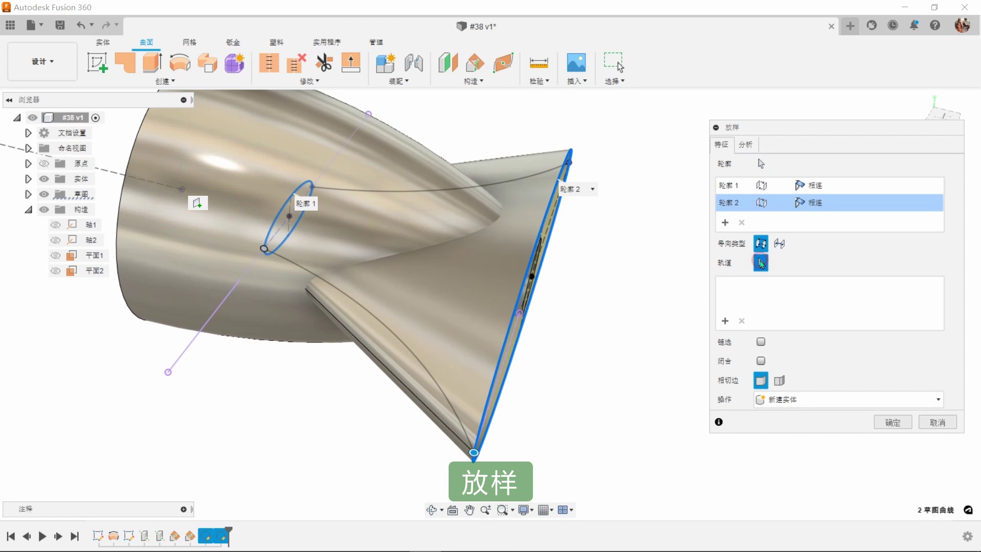
{"action": "left_click", "coordinate": [502, 191]}
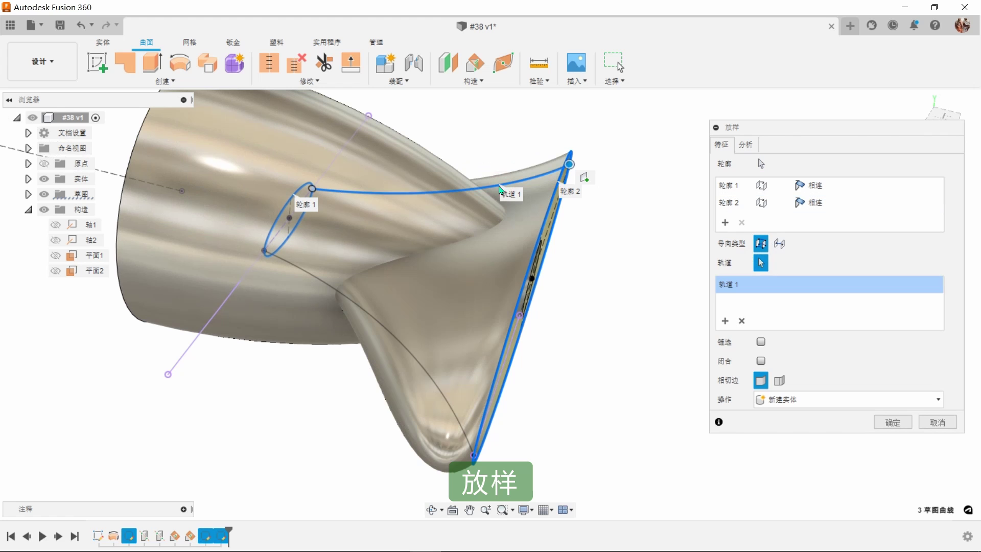
{"action": "left_click", "coordinate": [389, 331]}
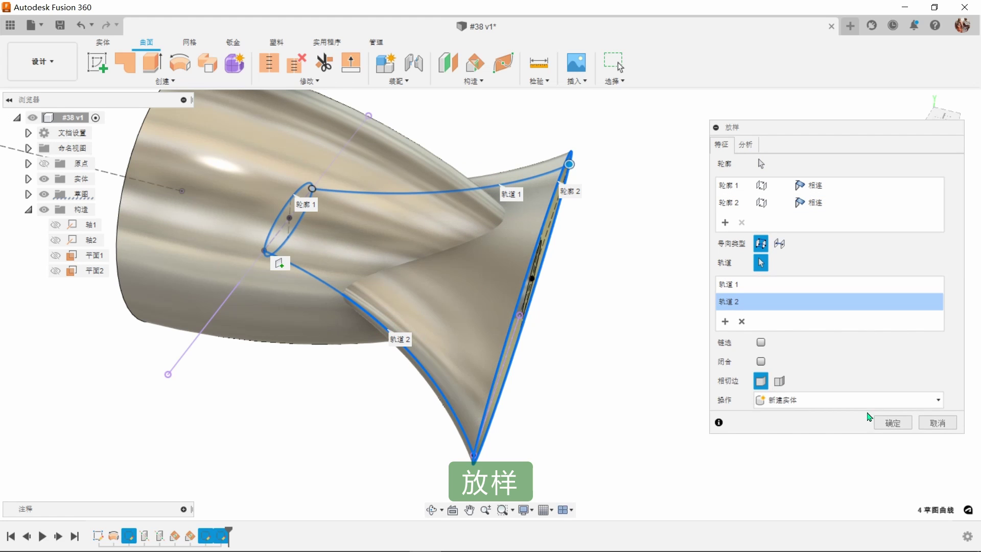
{"action": "left_click", "coordinate": [892, 423]}
Step: Trim away the nose portion of the revolved body that lies inside the flare, using the lofted surface as the trim tool
{"action": "middle_click_drag", "start_coordinate": [751, 335], "coordinate": [797, 277], "text": "shift"}
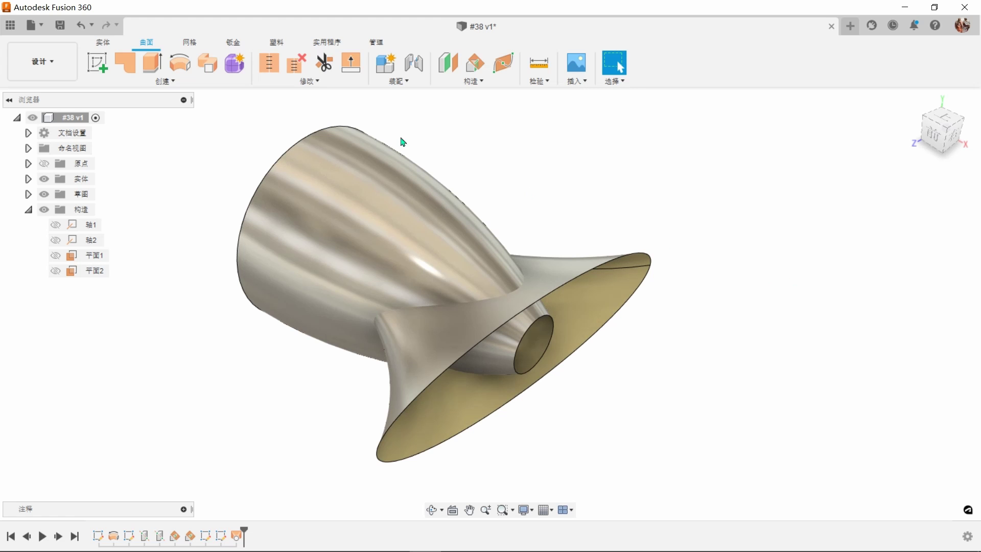
{"action": "left_click", "coordinate": [324, 63]}
{"action": "scroll", "coordinate": [459, 358], "scroll_direction": "up", "scroll_amount": 3}
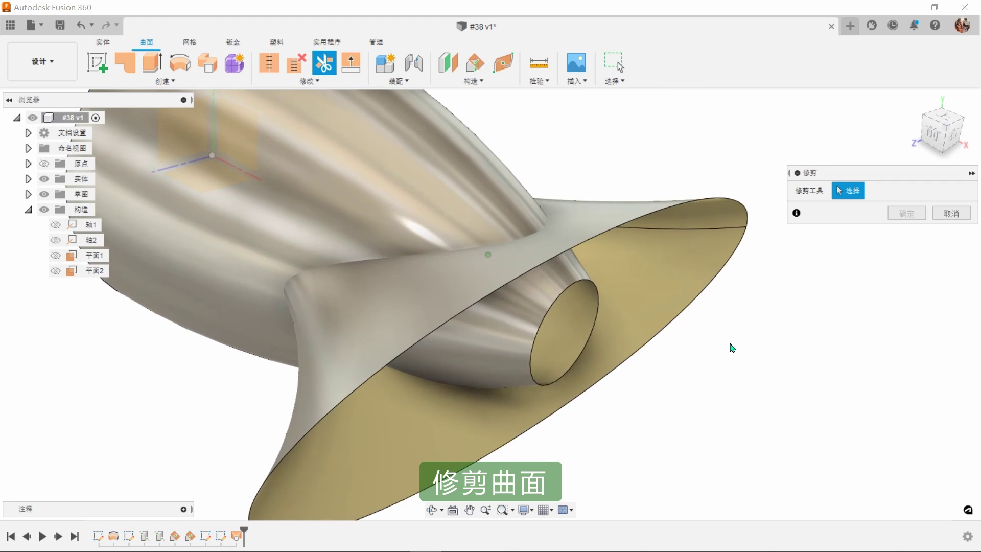
{"action": "left_click", "coordinate": [681, 300]}
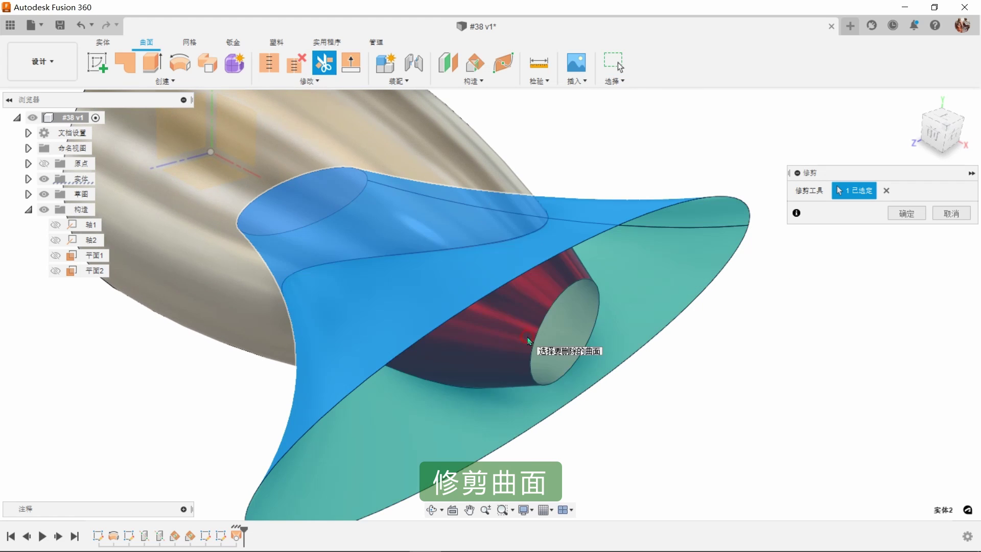
{"action": "left_click", "coordinate": [906, 213]}
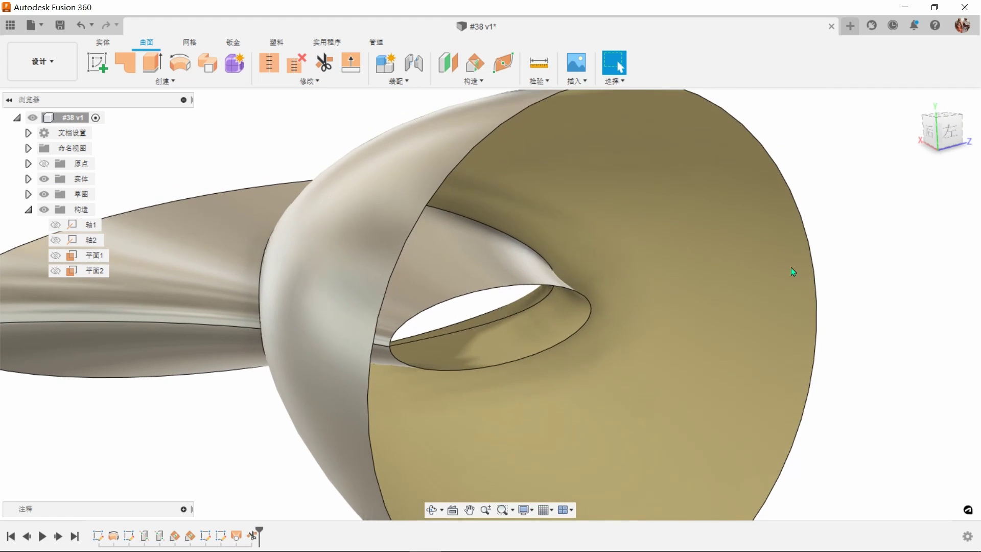
Step: Trim away the part of the lofted surface inside the revolved body, using the revolved body as the trim tool
{"action": "left_click", "coordinate": [325, 64]}
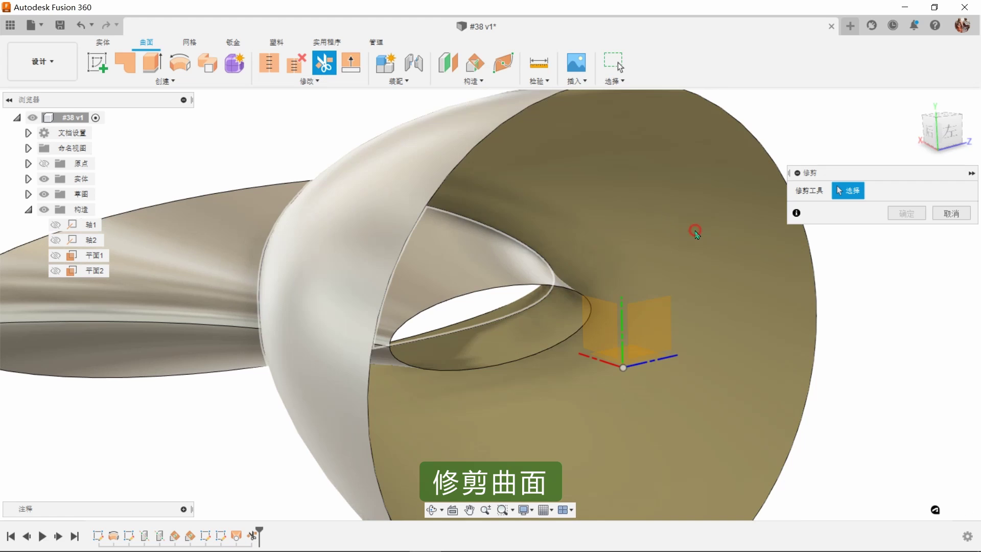
{"action": "left_click", "coordinate": [694, 232]}
{"action": "left_click", "coordinate": [526, 271]}
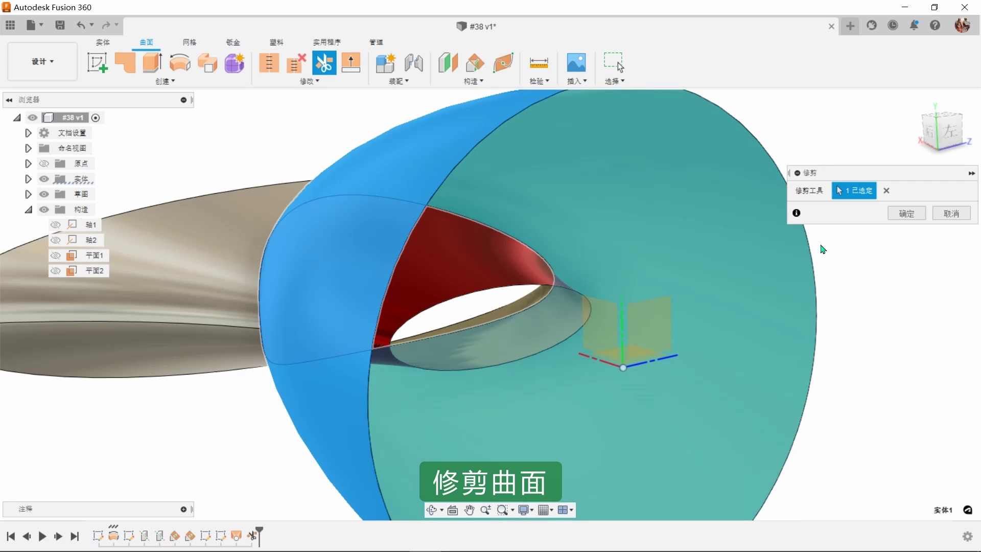
{"action": "left_click", "coordinate": [897, 214]}
Step: Stitch the trimmed revolved body and the lofted flare into one new body with a 0.10 mm tolerance
{"action": "middle_click_drag", "start_coordinate": [881, 240], "coordinate": [676, 223], "text": "shift"}
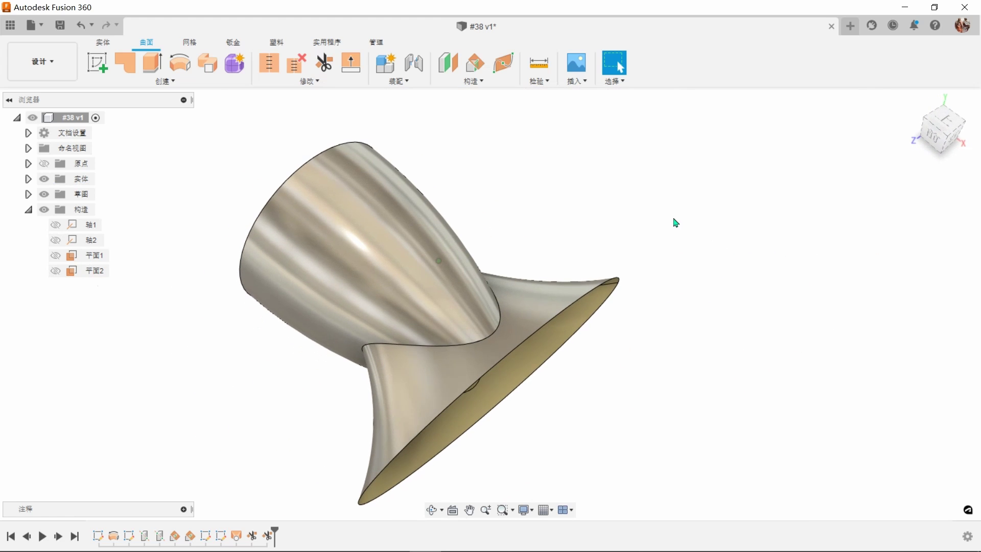
{"action": "left_click", "coordinate": [268, 64]}
{"action": "left_click", "coordinate": [374, 220]}
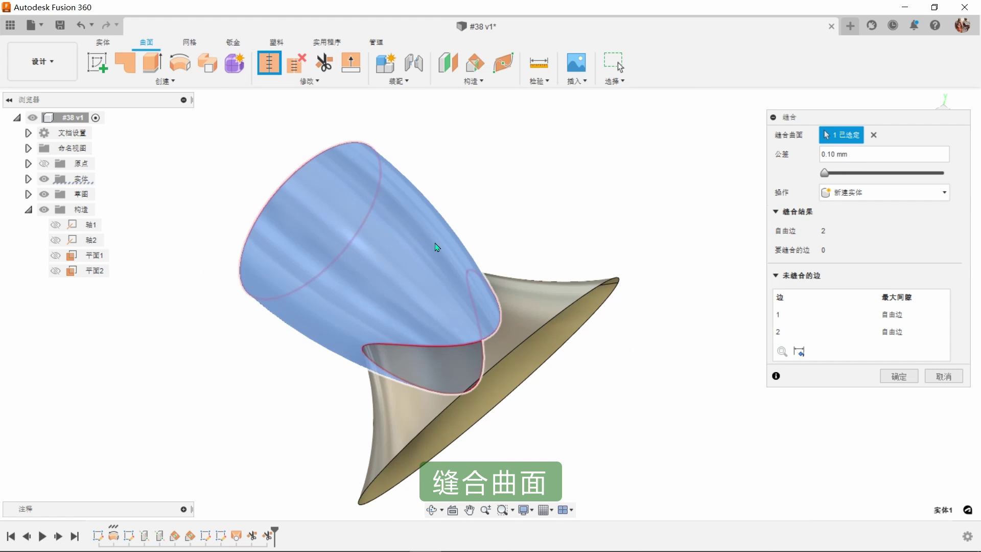
{"action": "left_click", "coordinate": [532, 297]}
{"action": "left_click", "coordinate": [899, 377]}
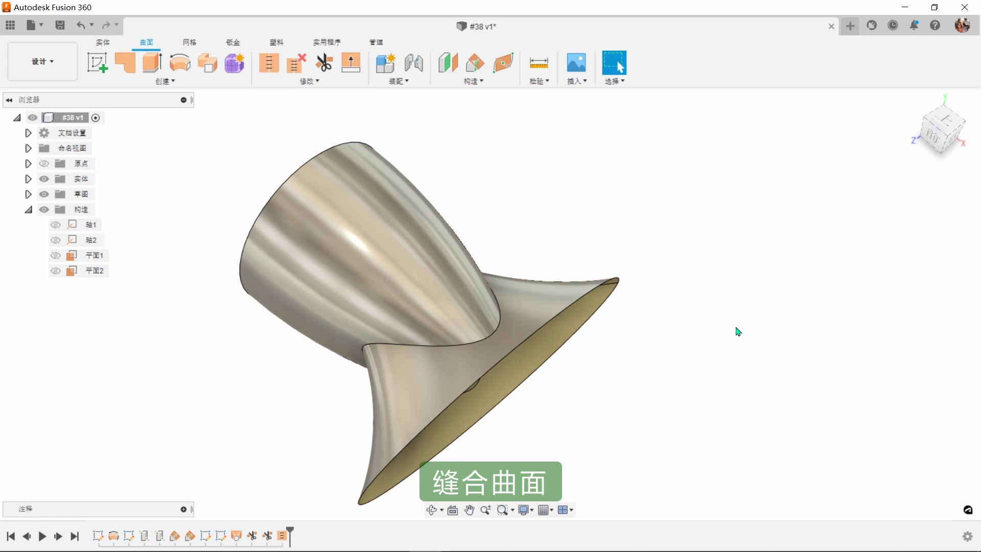
Step: Fillet the seam edge between the revolved body and the flare with a 10 mm radius
{"action": "left_click", "coordinate": [293, 82]}
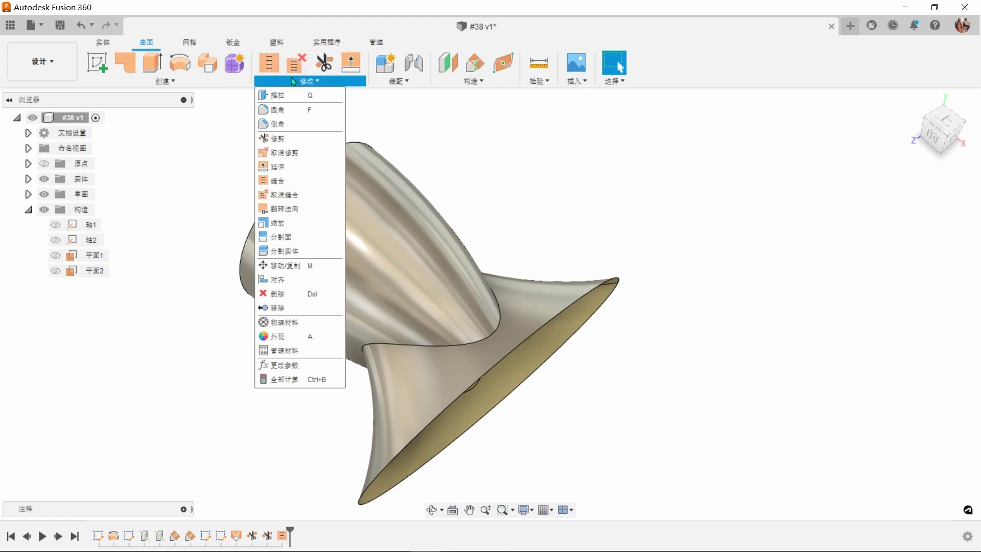
{"action": "left_click", "coordinate": [306, 112]}
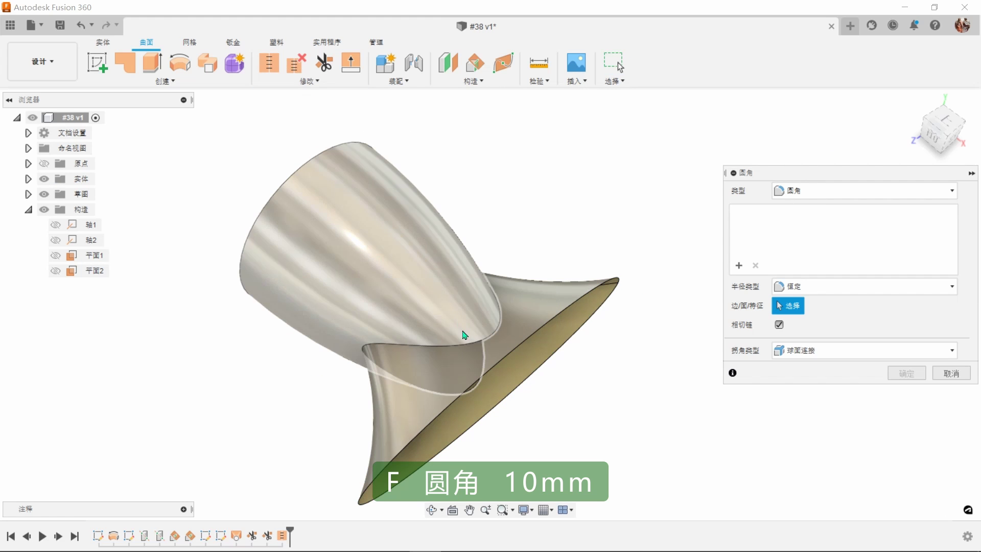
{"action": "left_click", "coordinate": [469, 344]}
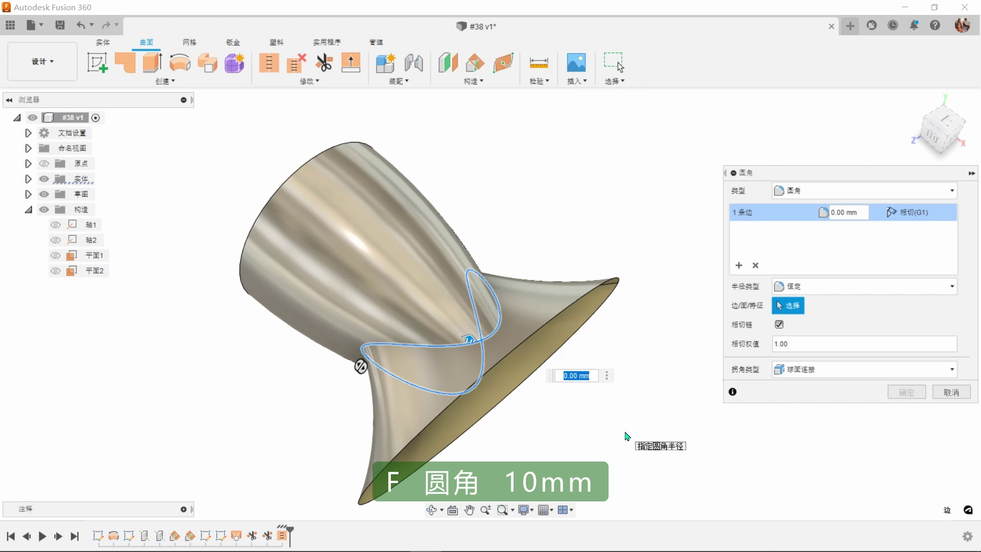
{"action": "type", "text": "10"}
{"action": "scroll", "coordinate": [633, 437], "scroll_direction": "up", "scroll_amount": 5}
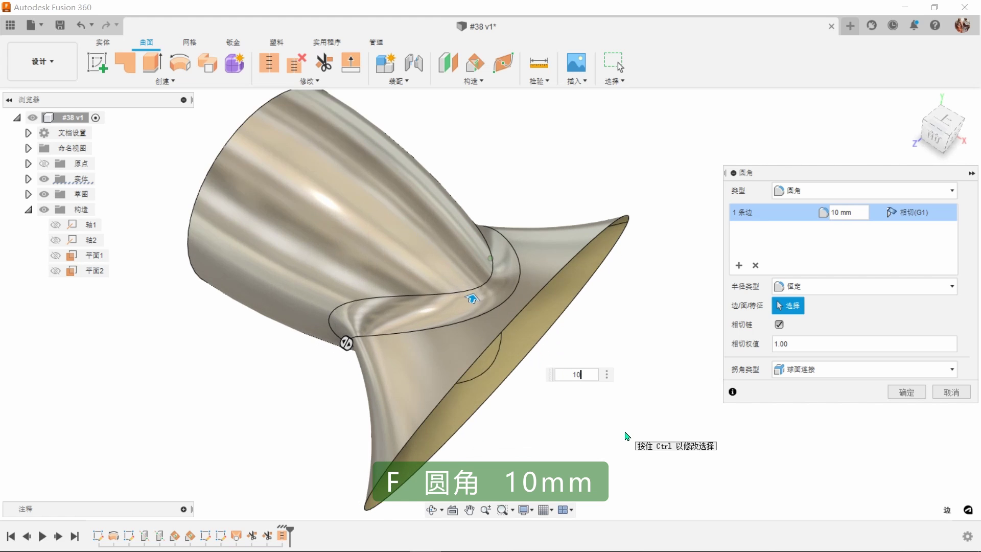
{"action": "left_click", "coordinate": [901, 392]}
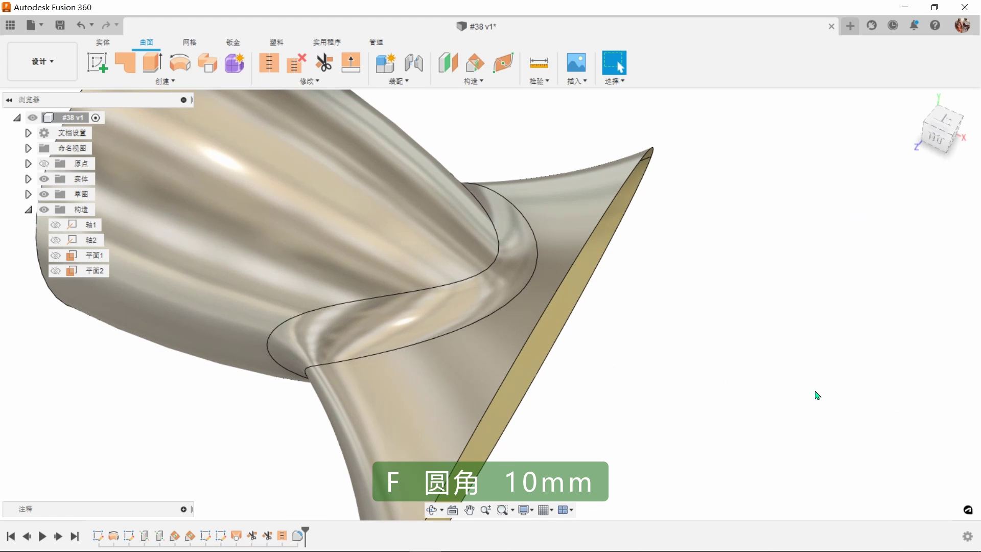
Step: Start a sketch on the horizontal origin plane and draw a 158 mm diameter circle centred on the origin
{"action": "scroll", "coordinate": [816, 396], "scroll_direction": "down", "scroll_amount": 5}
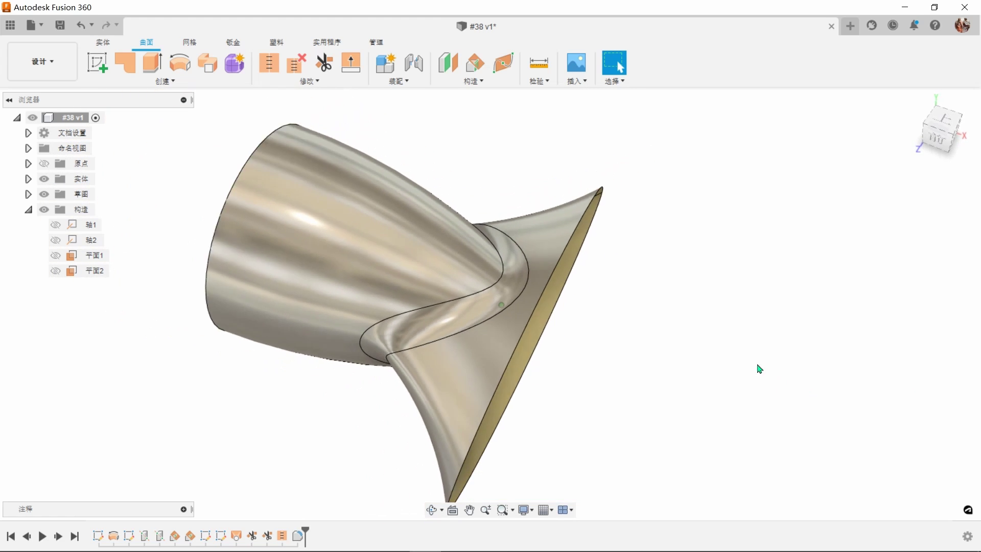
{"action": "left_click", "coordinate": [103, 75]}
{"action": "left_click", "coordinate": [306, 285]}
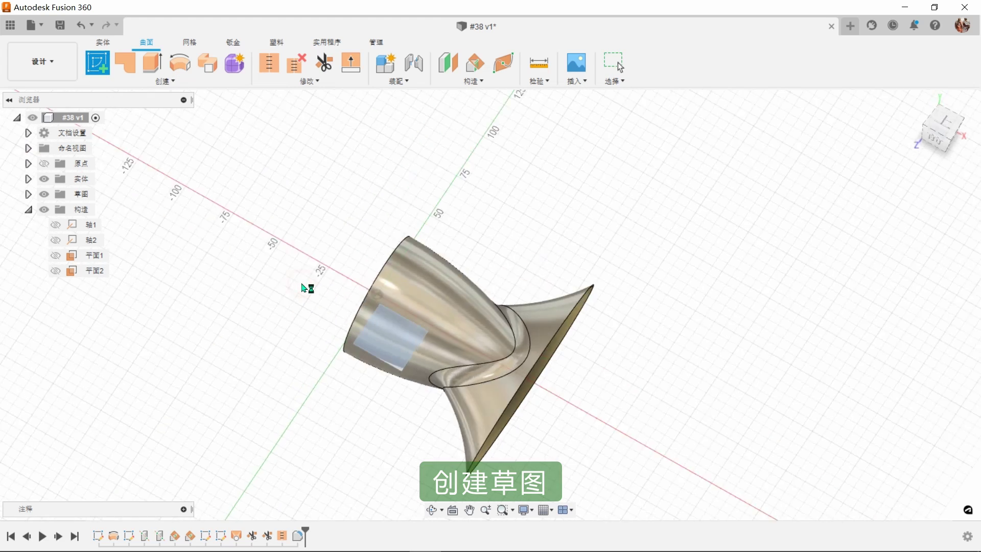
{"action": "left_click", "coordinate": [964, 101]}
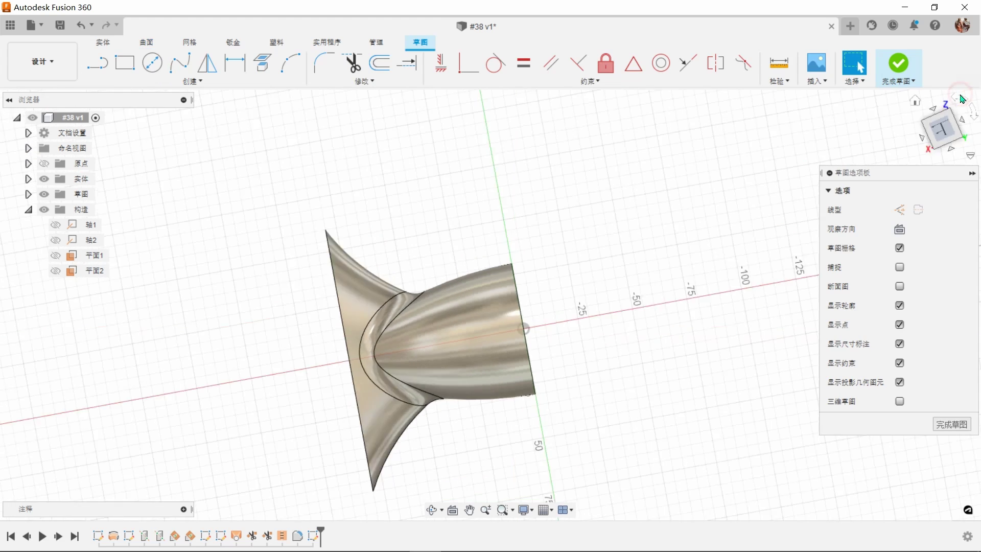
{"action": "scroll", "coordinate": [754, 215], "scroll_direction": "up", "scroll_amount": 3}
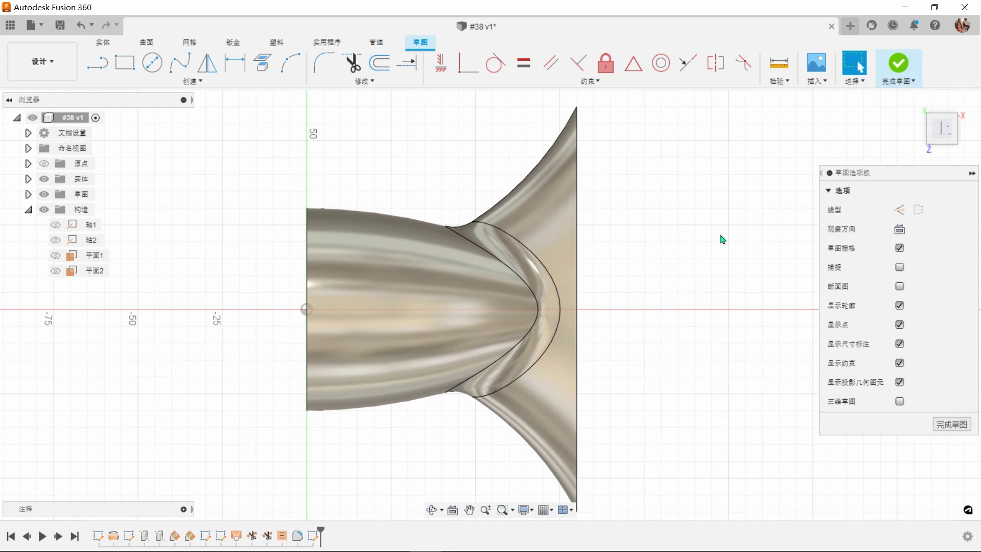
{"action": "key", "text": "c"}
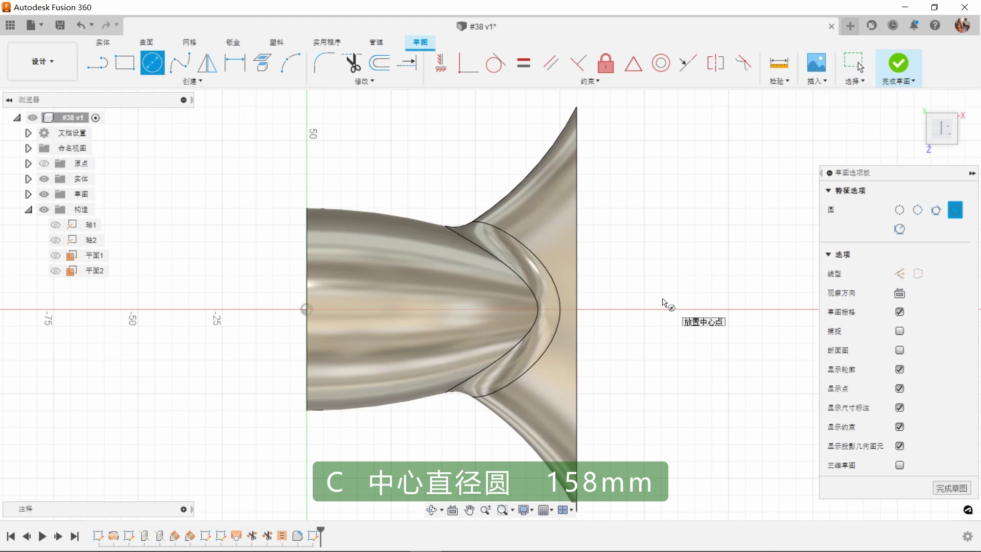
{"action": "left_click", "coordinate": [313, 310]}
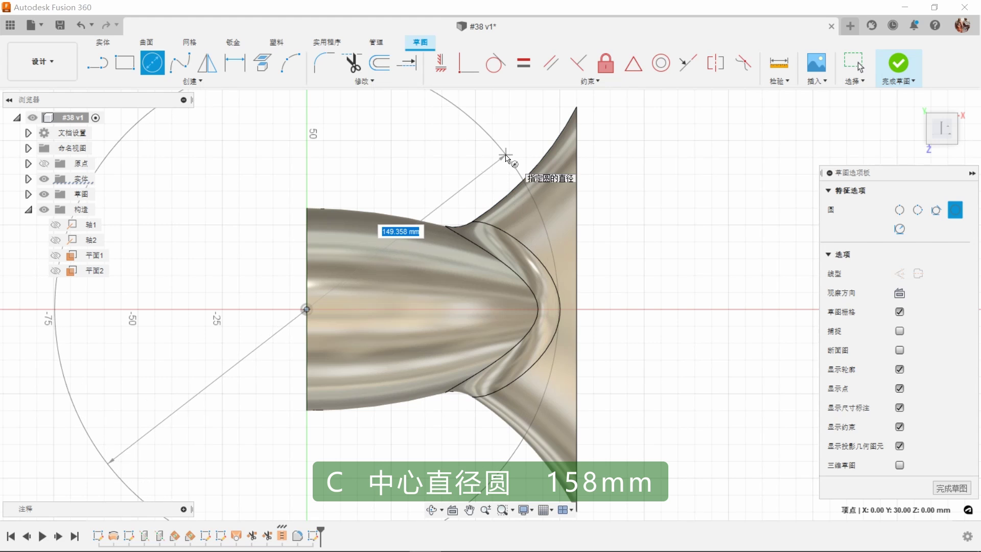
{"action": "type", "text": "158"}
{"action": "key", "text": "Tab"}
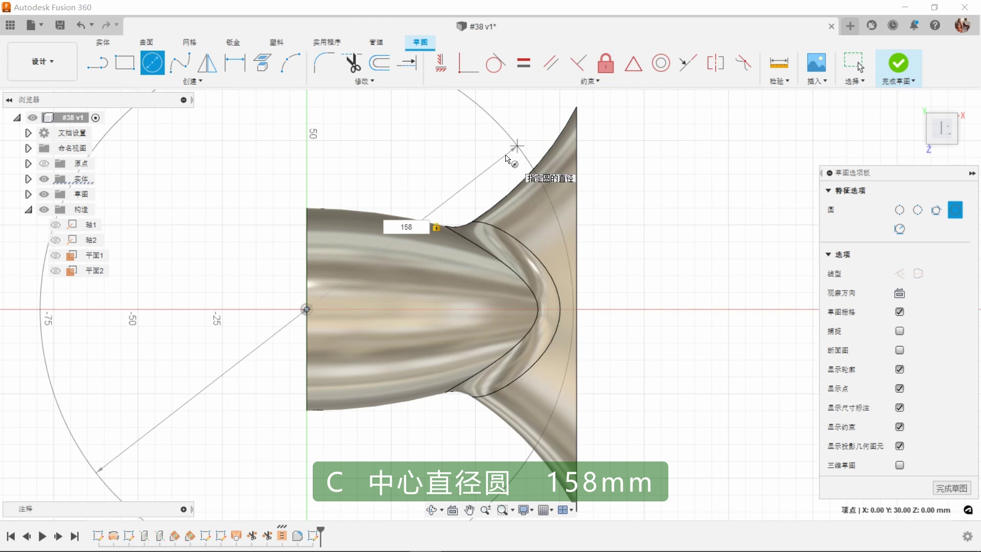
{"action": "key", "text": "Return"}
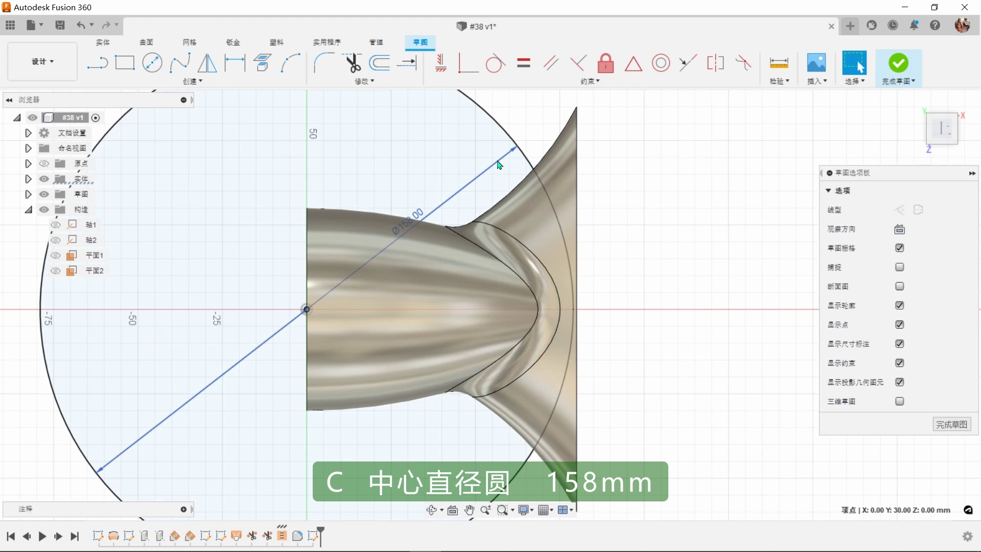
Step: Reposition the circle's diameter dimension clear of the body and finish the sketch
{"action": "left_click_drag", "start_coordinate": [419, 215], "coordinate": [406, 156]}
{"action": "scroll", "coordinate": [667, 254], "scroll_direction": "down", "scroll_amount": 3}
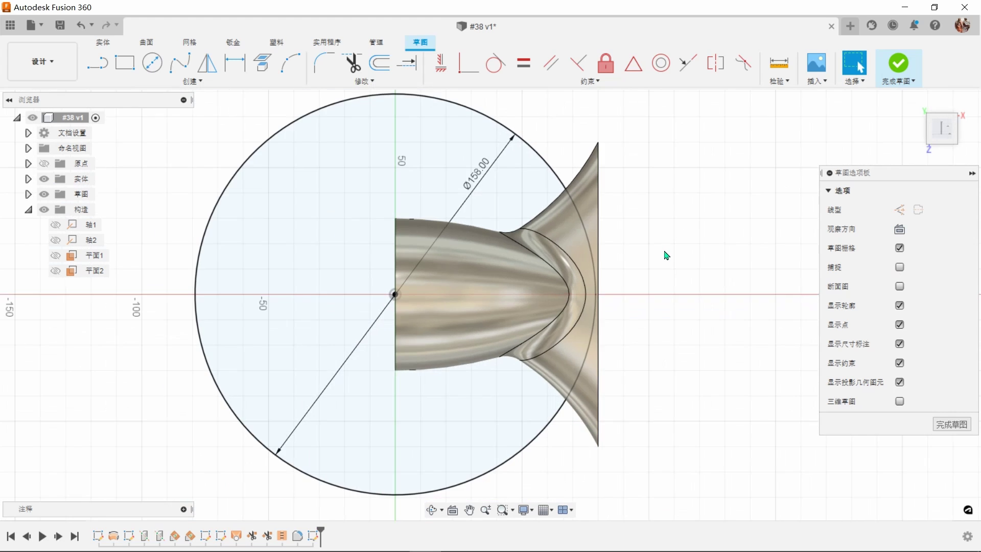
{"action": "left_click", "coordinate": [900, 64]}
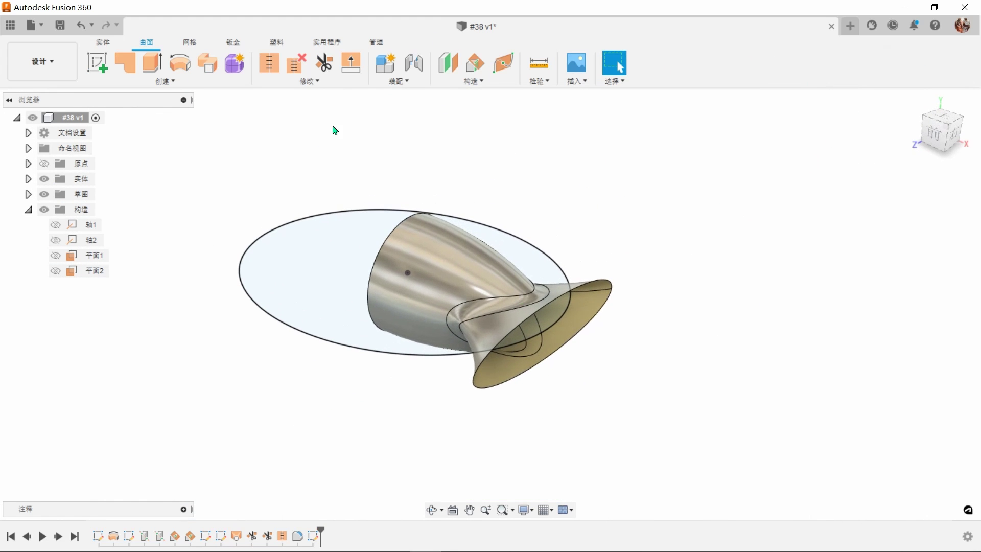
Step: Split the filleted surface body using the 158 mm circle as the extended splitting tool
{"action": "left_click", "coordinate": [298, 83]}
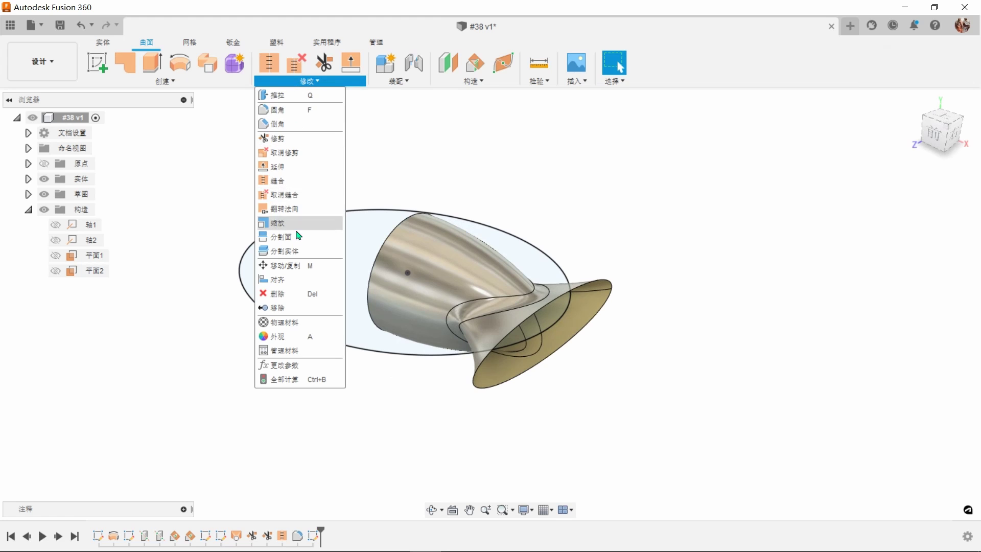
{"action": "left_click", "coordinate": [297, 250]}
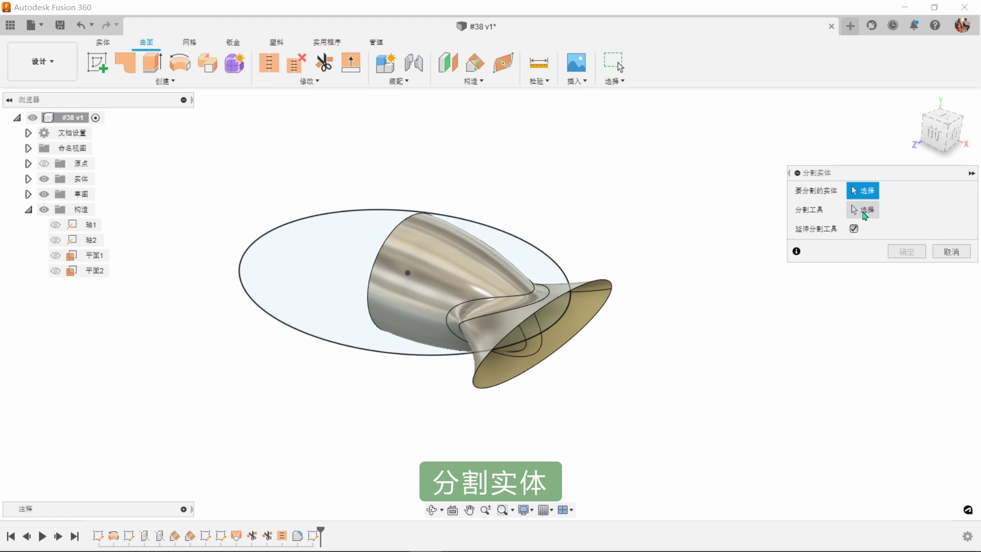
{"action": "left_click", "coordinate": [606, 295]}
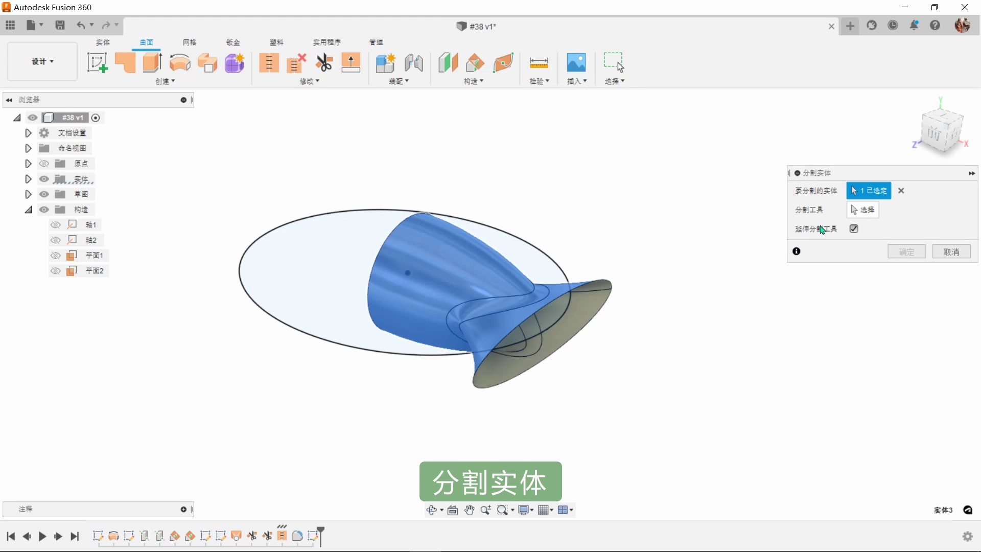
{"action": "left_click", "coordinate": [861, 207]}
{"action": "left_click", "coordinate": [565, 263]}
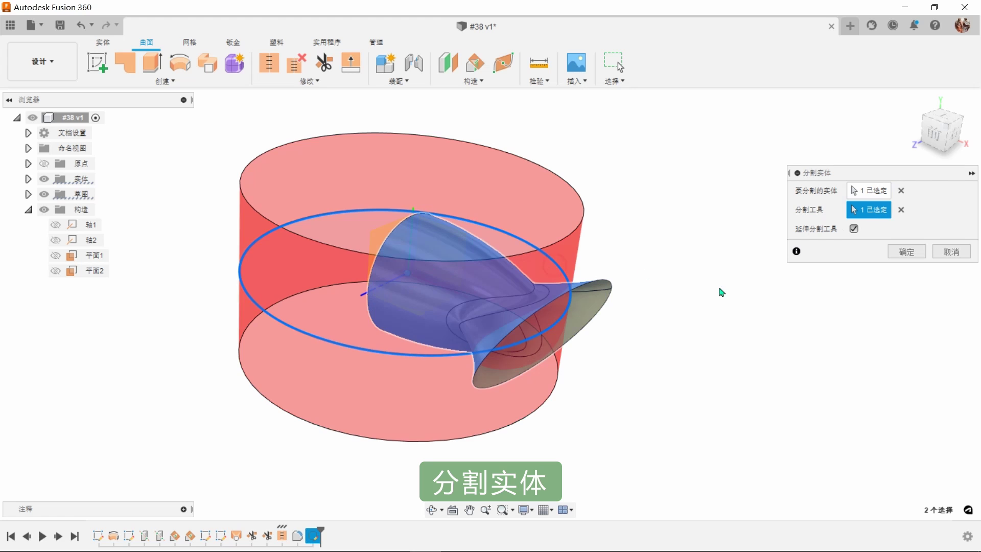
{"action": "left_click", "coordinate": [905, 251]}
Step: Remove the outer rim piece that was split off outside the circle, keeping the main body
{"action": "middle_click_drag", "start_coordinate": [784, 278], "coordinate": [576, 343], "text": "shift"}
{"action": "left_click", "coordinate": [571, 338]}
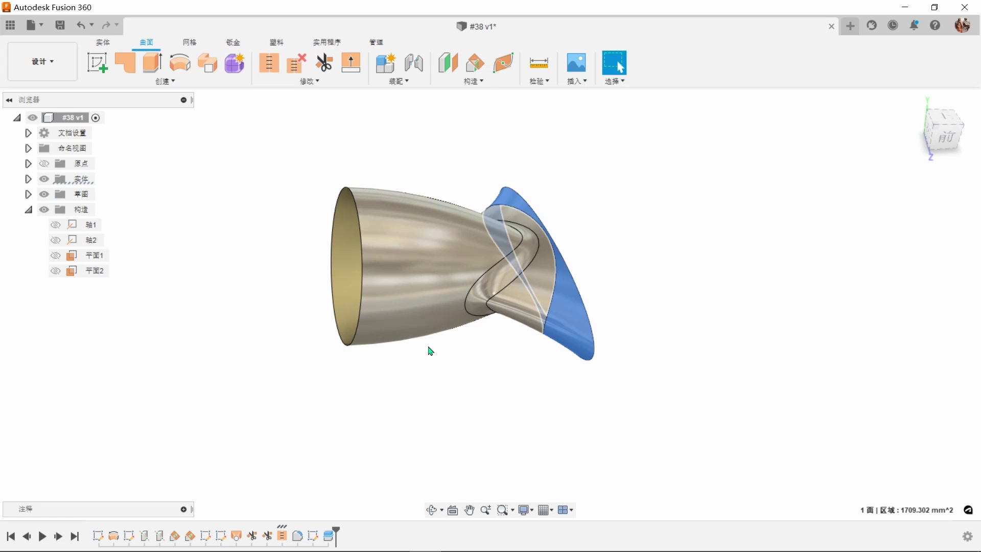
{"action": "left_click", "coordinate": [28, 179]}
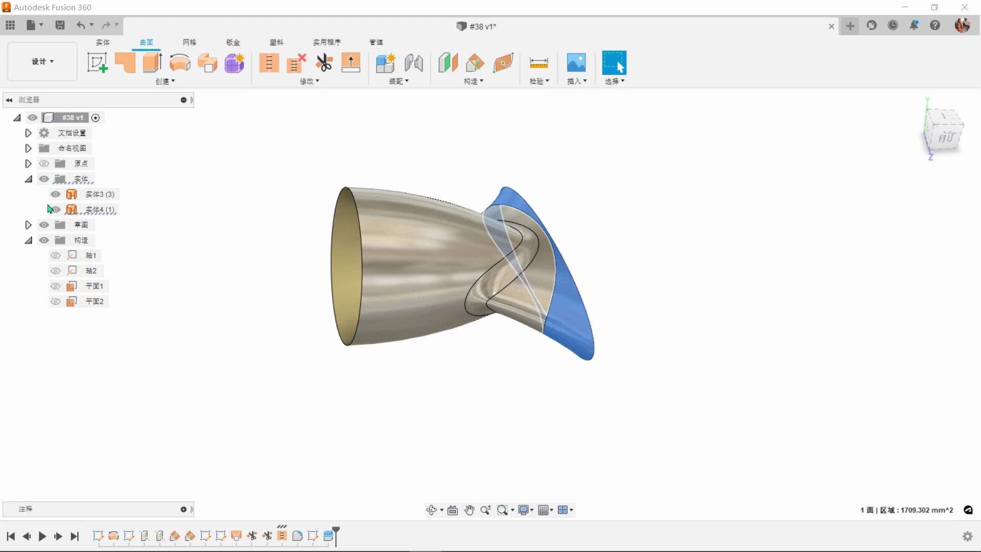
{"action": "right_click", "coordinate": [84, 215]}
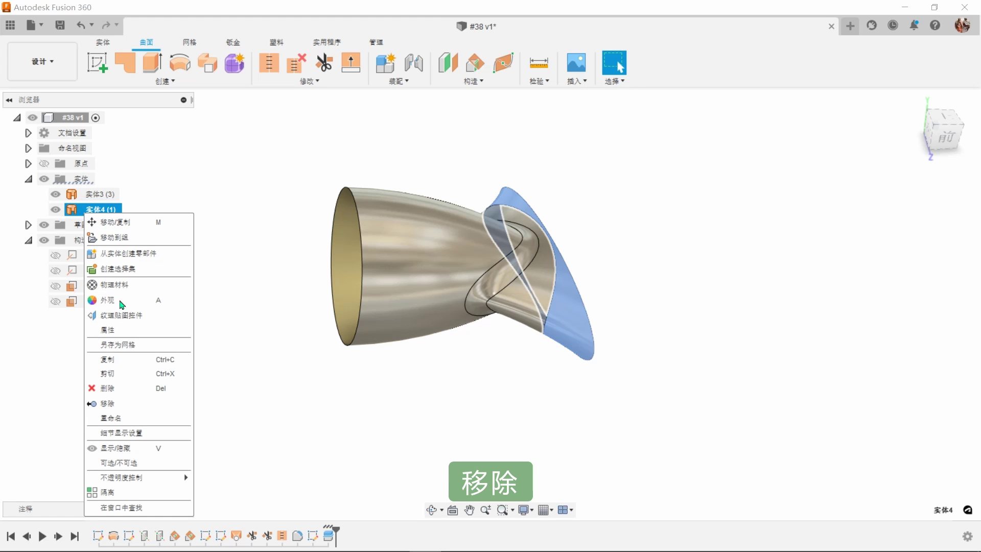
{"action": "left_click", "coordinate": [137, 406]}
{"action": "middle_click_drag", "start_coordinate": [729, 413], "coordinate": [714, 320], "text": "shift"}
Step: Offset the whole remaining surface body inward by -0.5 mm as a new body, with chain selection on
{"action": "left_click", "coordinate": [262, 150]}
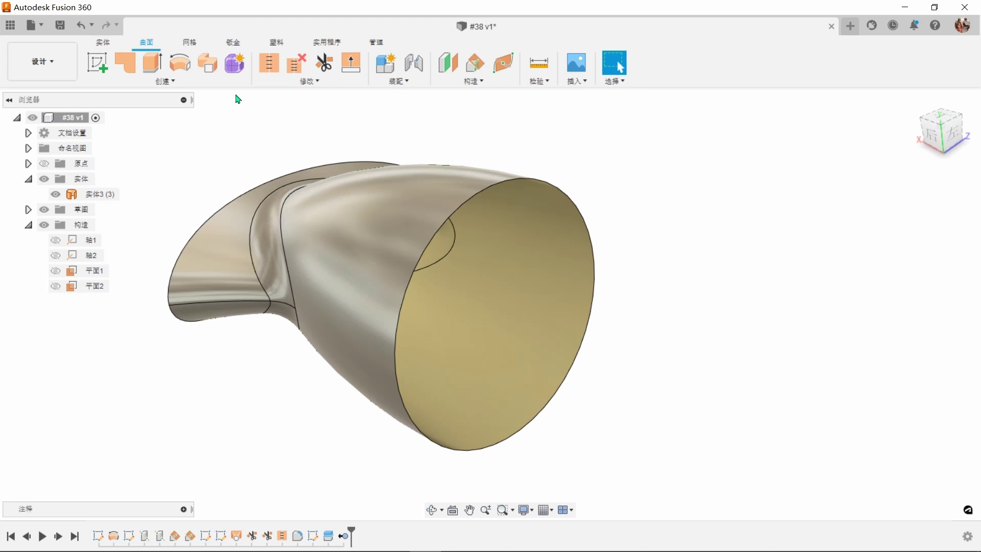
{"action": "left_click", "coordinate": [233, 83]}
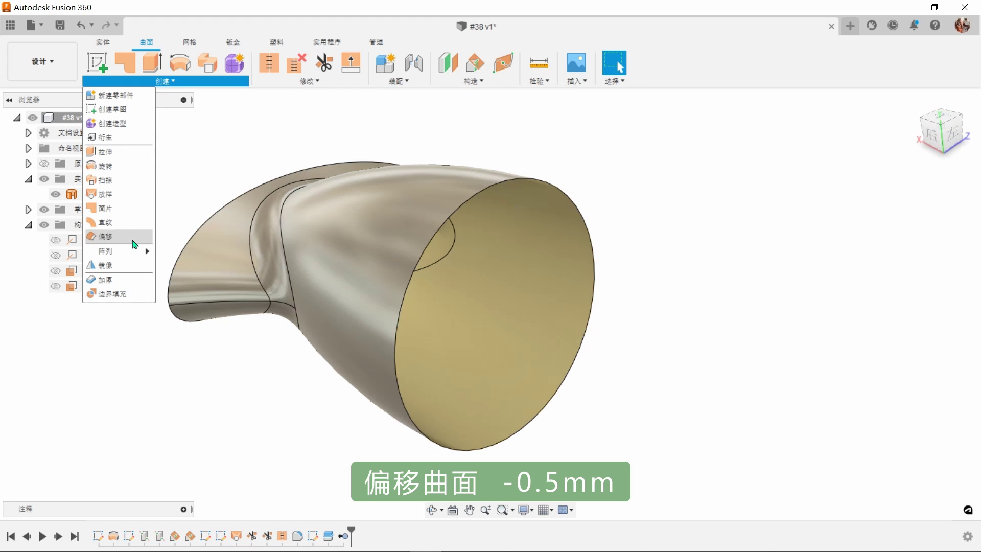
{"action": "left_click", "coordinate": [133, 240]}
{"action": "left_click", "coordinate": [449, 191]}
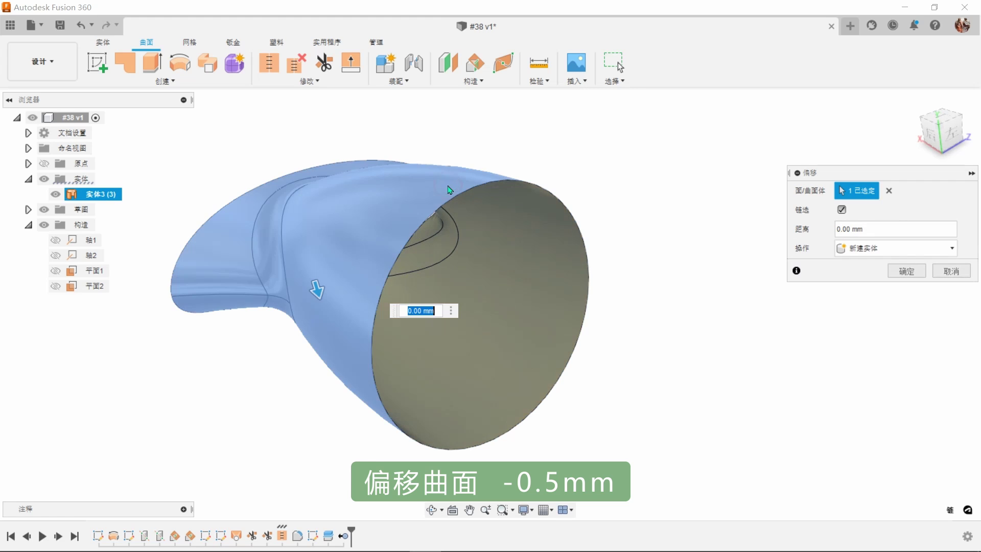
{"action": "left_click_drag", "start_coordinate": [319, 295], "coordinate": [318, 278]}
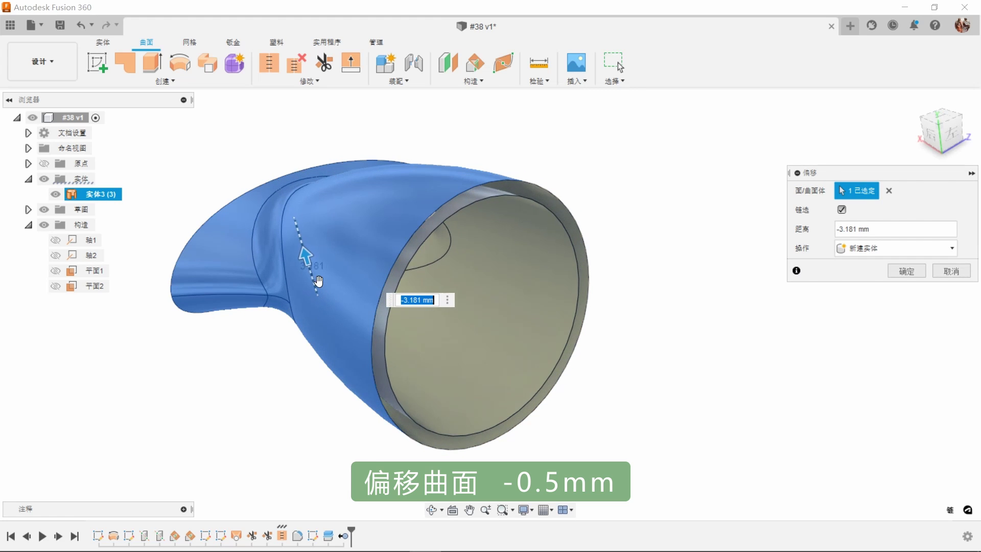
{"action": "scroll", "coordinate": [445, 322], "scroll_direction": "up", "scroll_amount": 5}
{"action": "scroll", "coordinate": [458, 318], "scroll_direction": "down", "scroll_amount": 3}
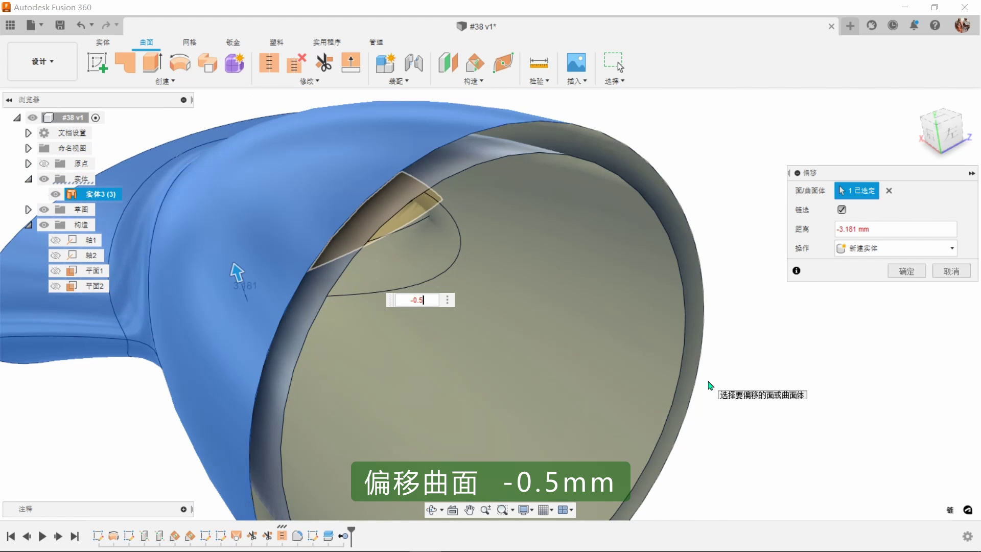
{"action": "key", "text": "Return"}
{"action": "scroll", "coordinate": [710, 386], "scroll_direction": "up", "scroll_amount": 3}
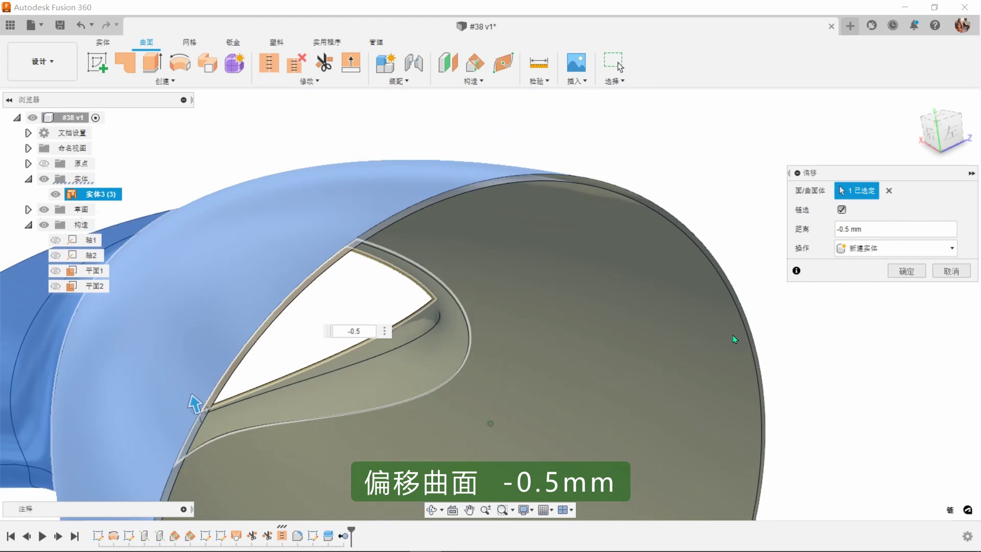
{"action": "left_click", "coordinate": [907, 271]}
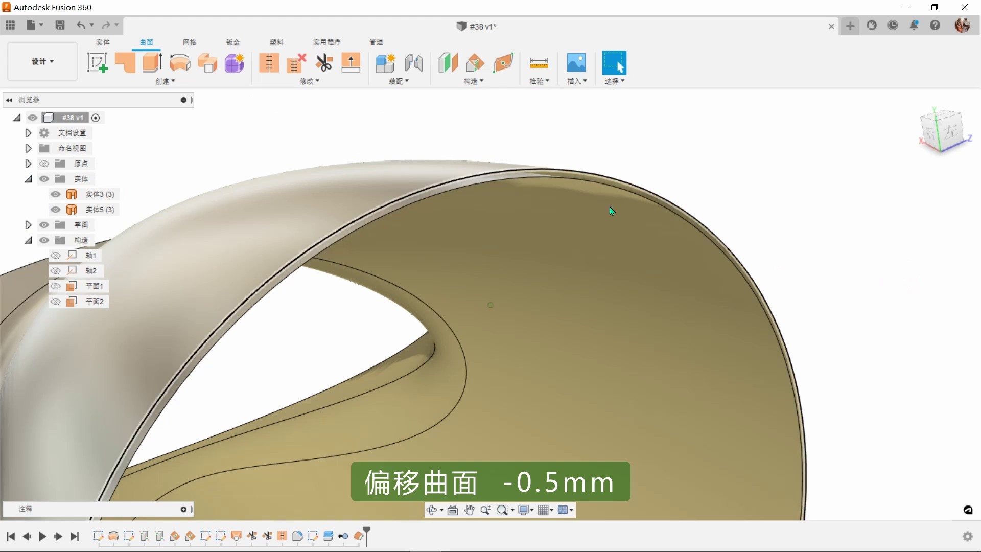
Step: Toggle the visibility of the offset inner body to inspect it against the outer surface
{"action": "scroll", "coordinate": [638, 204], "scroll_direction": "down", "scroll_amount": 2}
{"action": "scroll", "coordinate": [643, 207], "scroll_direction": "down", "scroll_amount": 2}
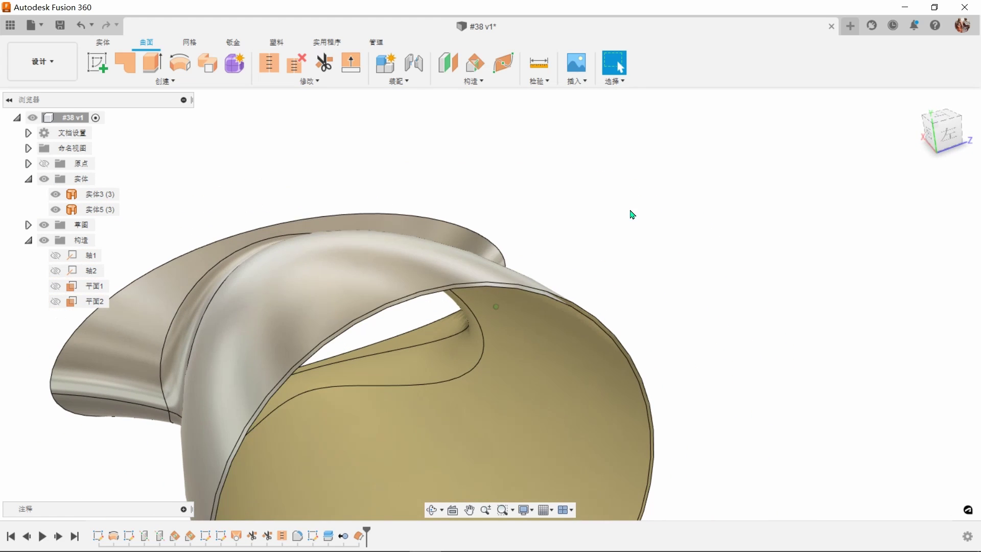
{"action": "left_click", "coordinate": [54, 210]}
{"action": "left_click", "coordinate": [55, 210]}
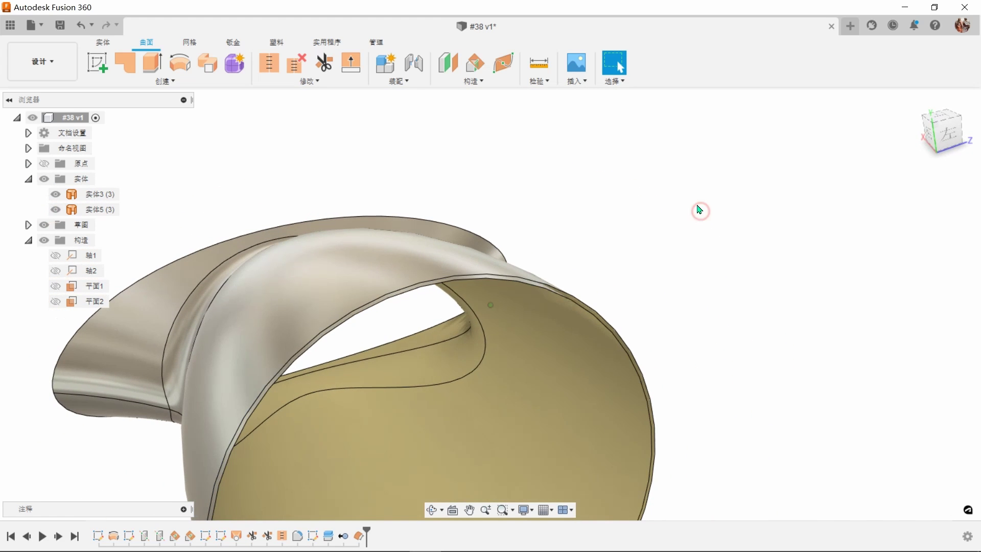
{"action": "key", "text": "shift+F6"}
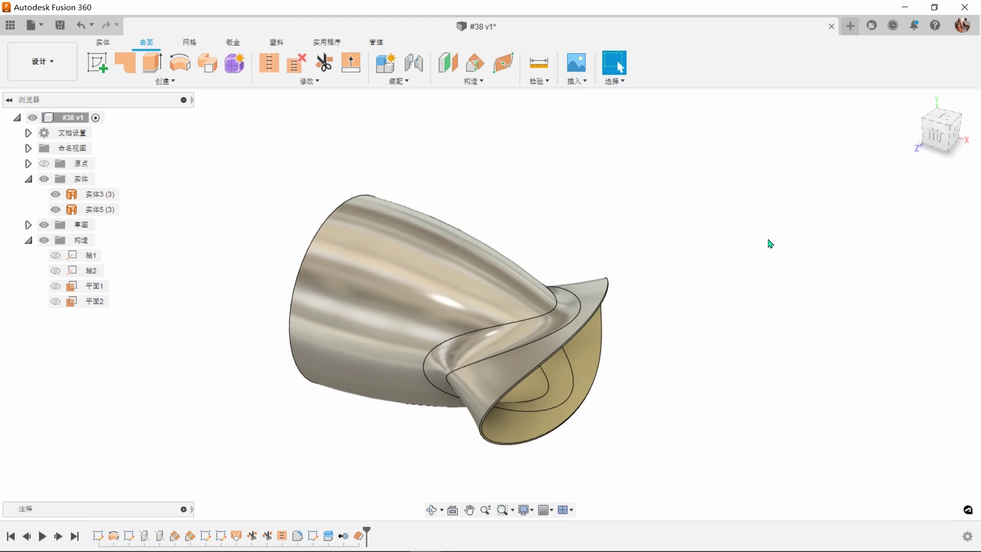
Step: Create a construction plane offset upward from the XZ plane to just above the housing
{"action": "left_click", "coordinate": [448, 63]}
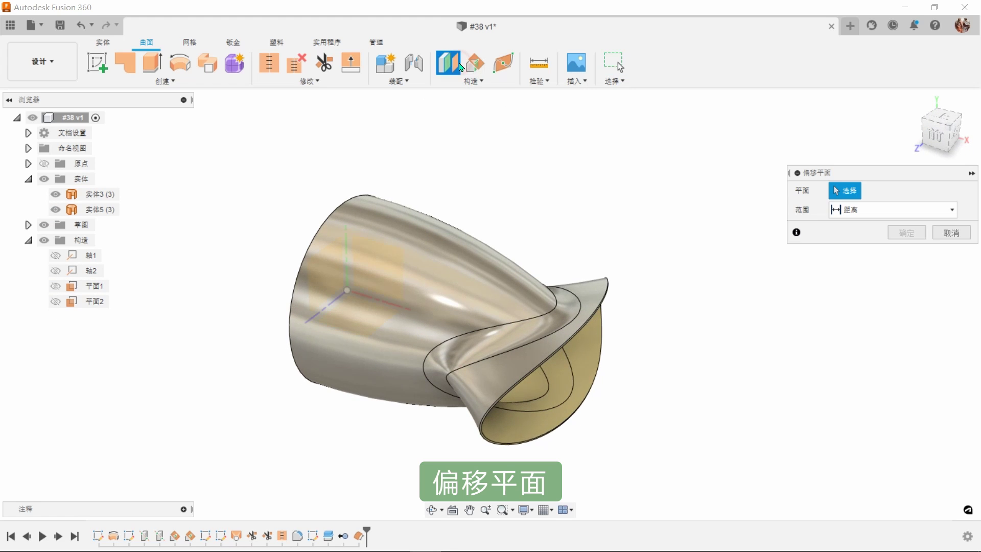
{"action": "left_click", "coordinate": [369, 321]}
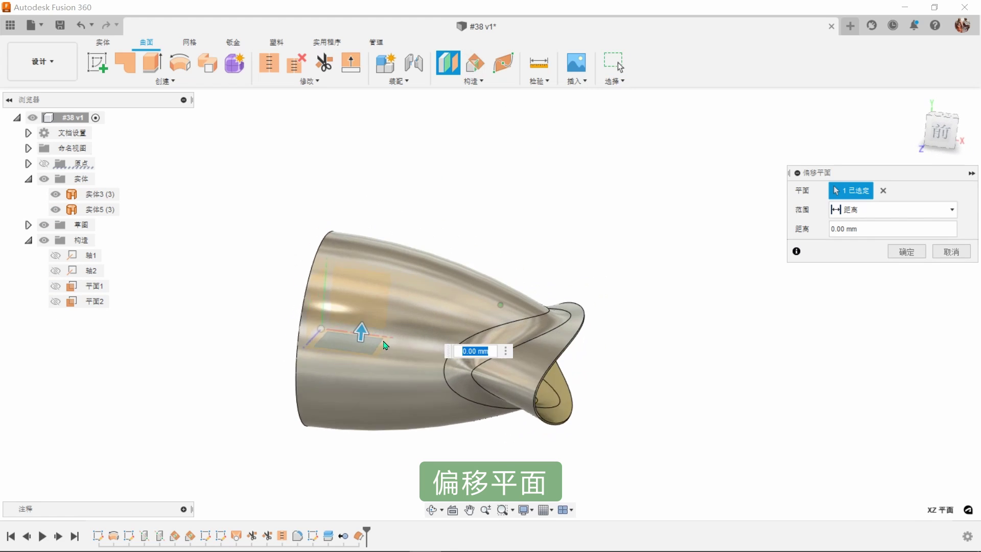
{"action": "left_click_drag", "start_coordinate": [367, 343], "coordinate": [373, 225]}
{"action": "left_click", "coordinate": [895, 252]}
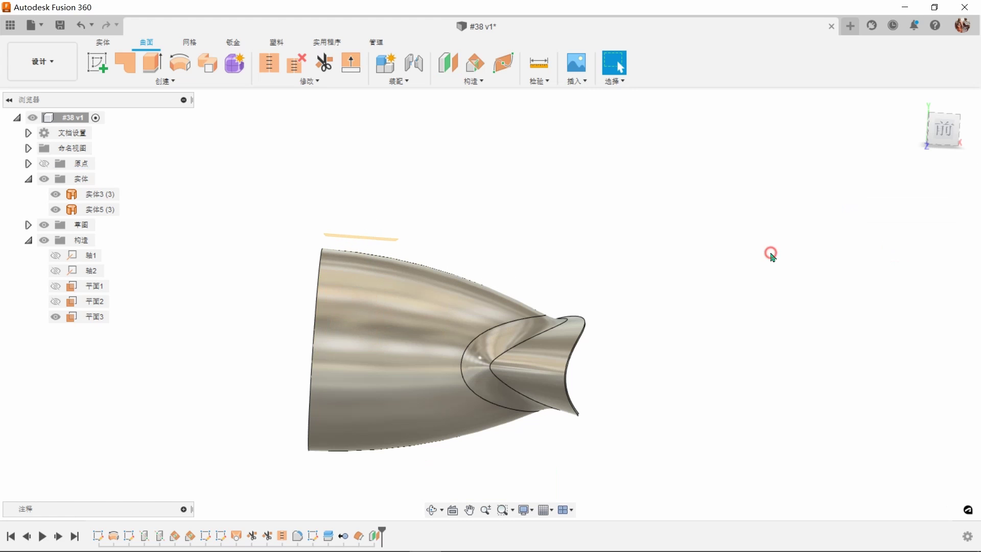
Step: Start a sketch on the new offset plane and draw a horizontal construction line from the origin to beyond the flared rim
{"action": "middle_click_drag", "start_coordinate": [772, 255], "coordinate": [698, 215], "text": "shift"}
{"action": "left_click", "coordinate": [368, 236]}
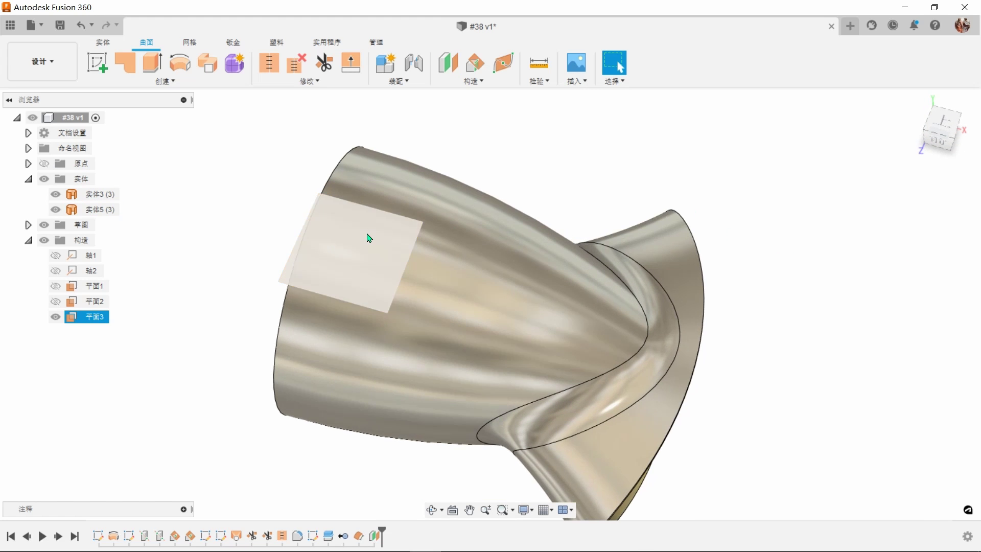
{"action": "right_click", "coordinate": [370, 237]}
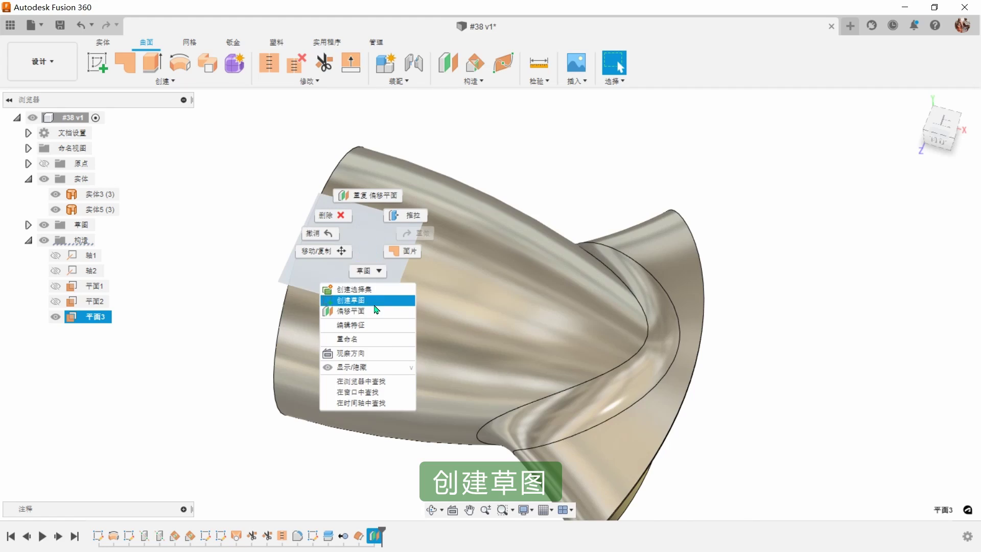
{"action": "left_click", "coordinate": [352, 300]}
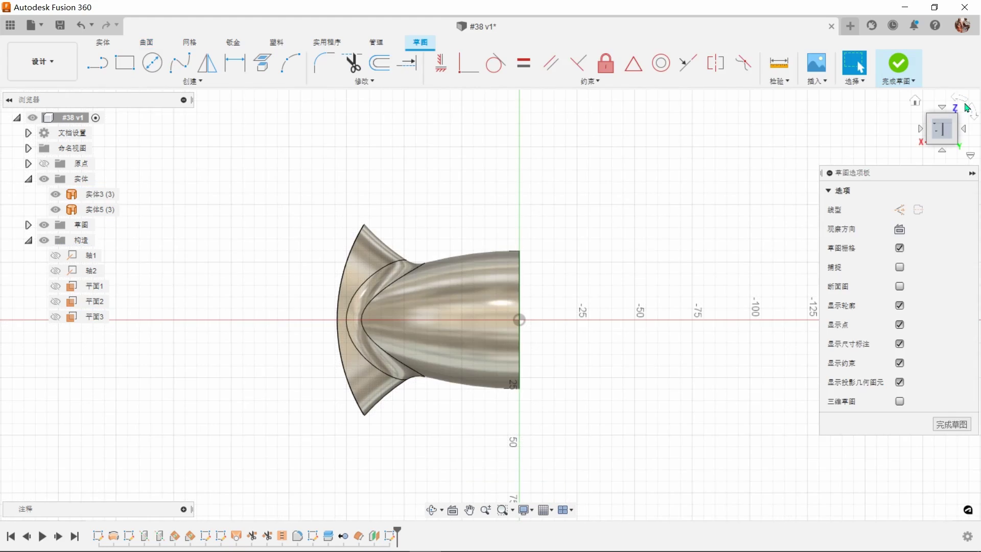
{"action": "left_click", "coordinate": [955, 115]}
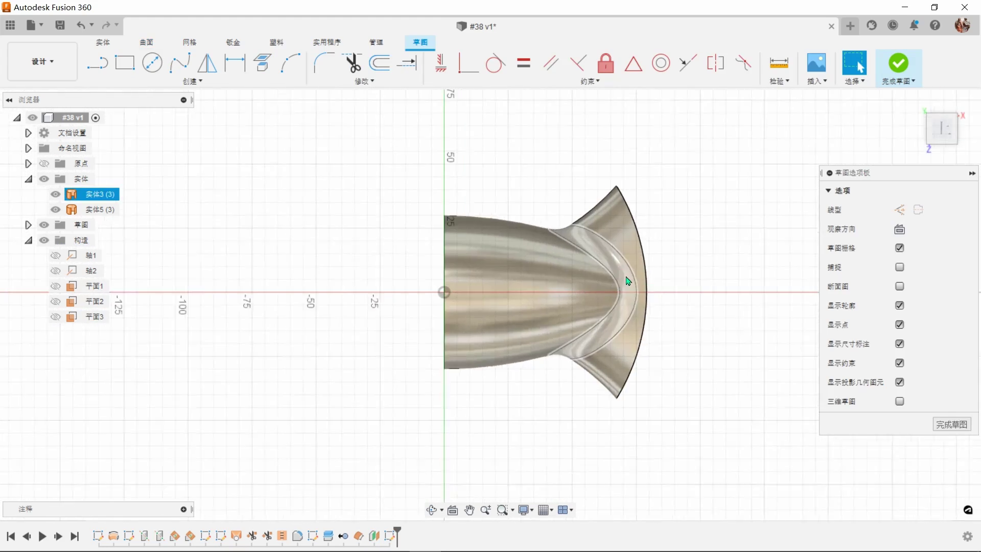
{"action": "key", "text": "l"}
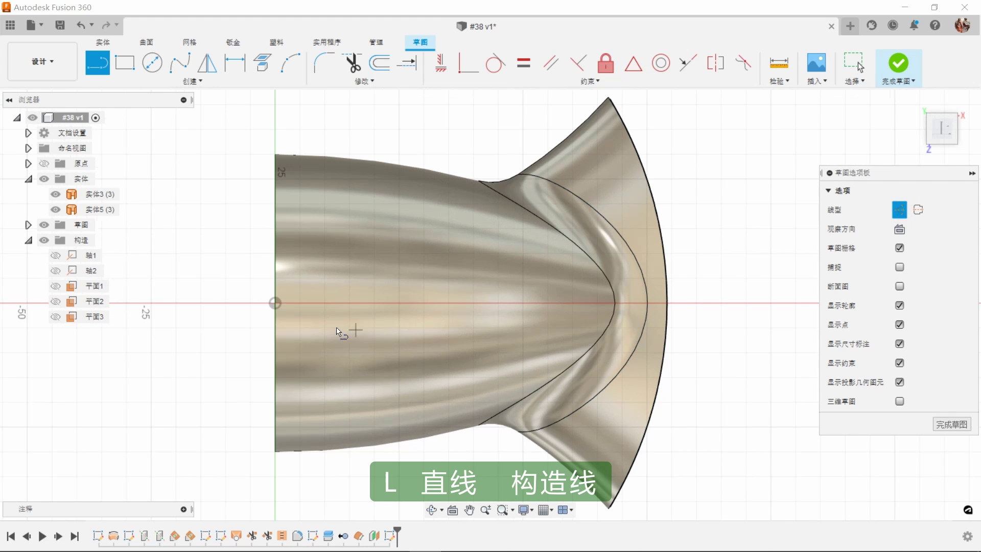
{"action": "left_click", "coordinate": [740, 303]}
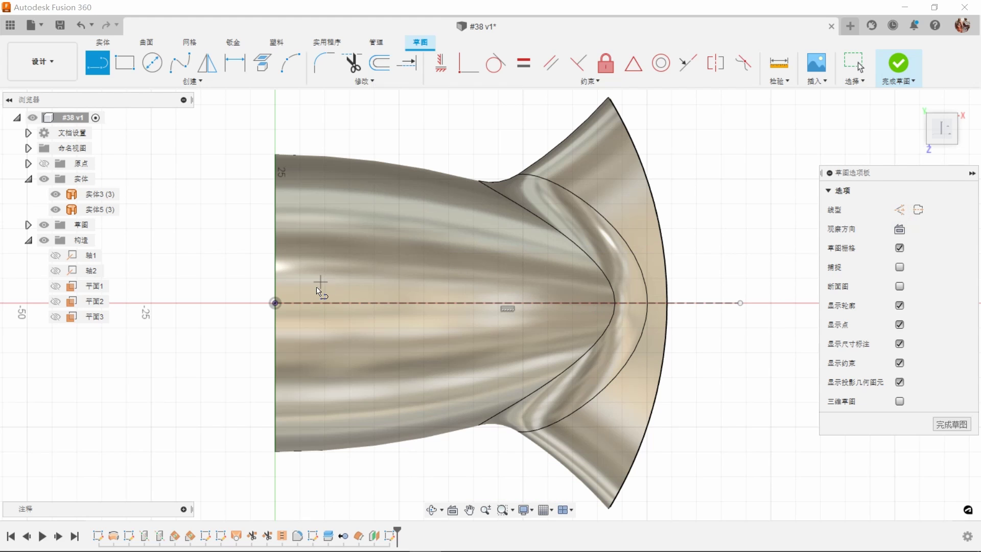
Step: Sketch a tapered half-profile on the centreline: a perpendicular line about 10.7 mm, a sloping line about 31 mm, and a perpendicular return line
{"action": "left_click", "coordinate": [301, 303]}
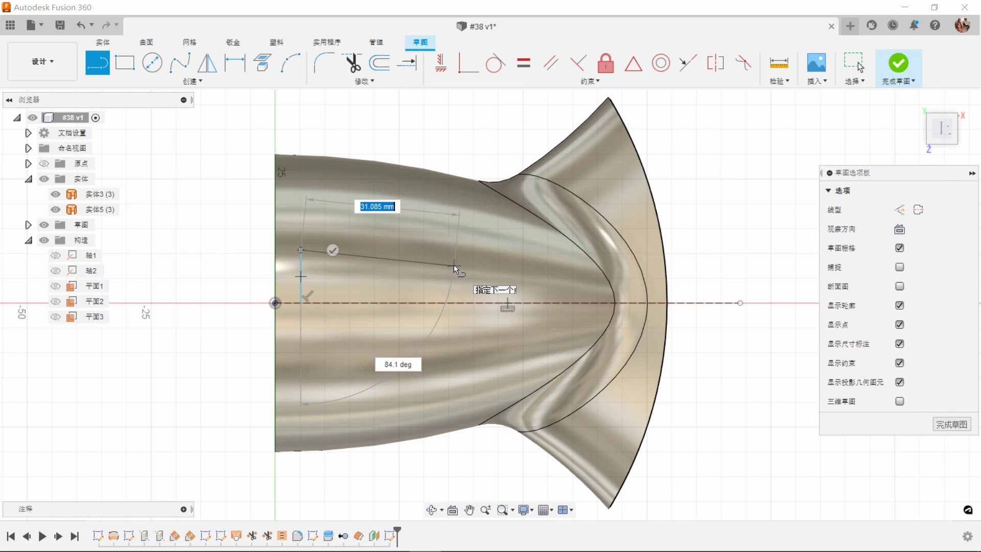
{"action": "left_click", "coordinate": [454, 266]}
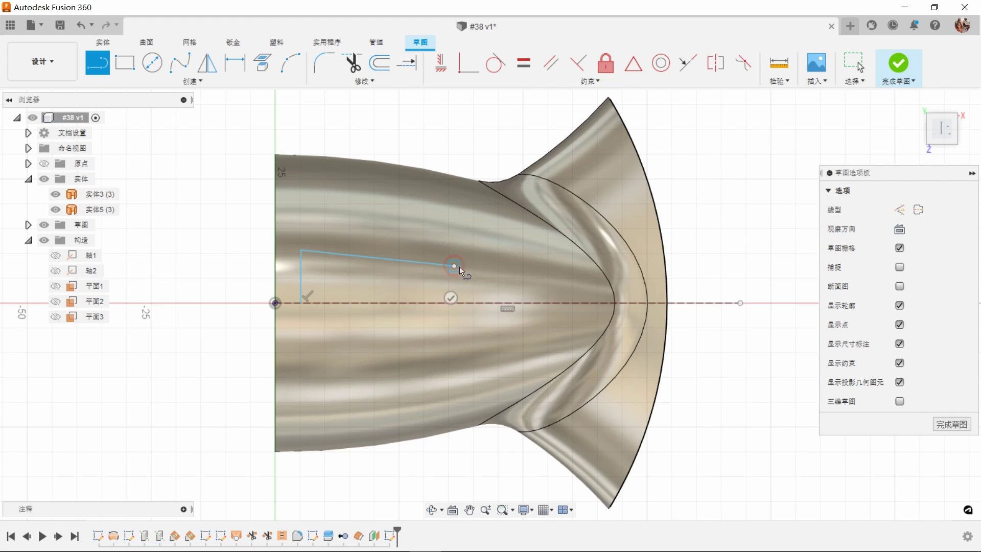
{"action": "left_click", "coordinate": [458, 304]}
{"action": "right_click", "coordinate": [715, 260]}
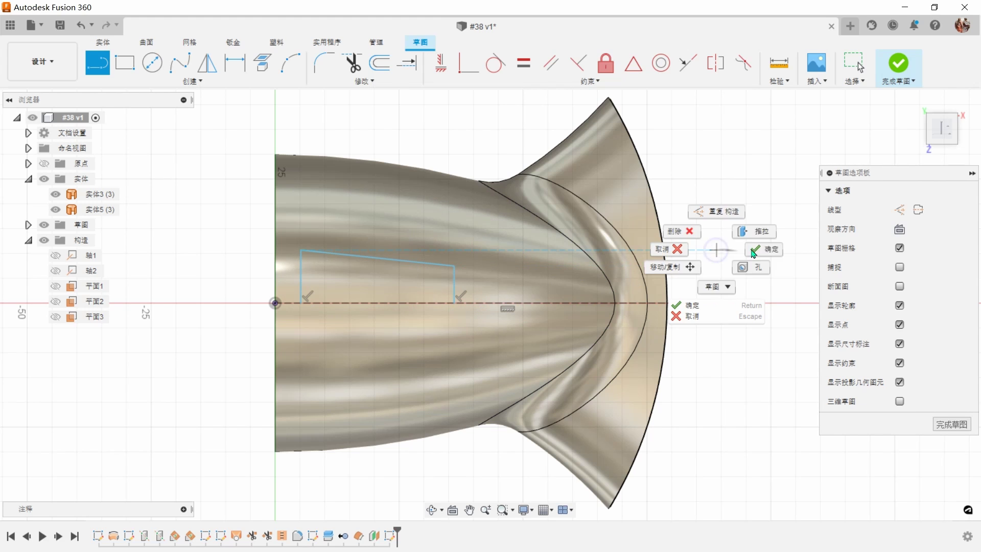
{"action": "left_click", "coordinate": [755, 252]}
Step: Dimension the profile's taller perpendicular line at 10 mm and the spacing between the two perpendicular lines at 40 mm
{"action": "key", "text": "d"}
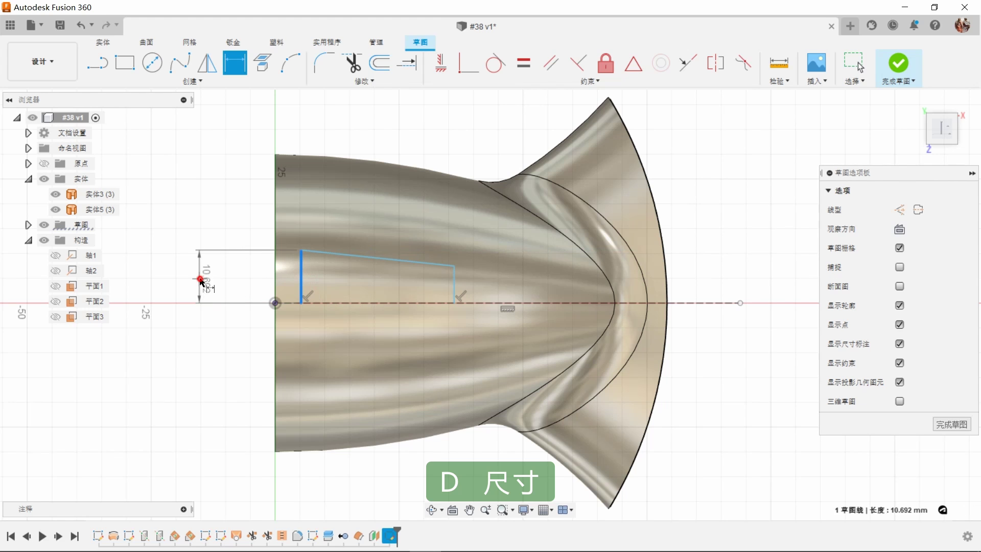
{"action": "left_click", "coordinate": [199, 279]}
{"action": "type", "text": "10"}
{"action": "key", "text": "Return"}
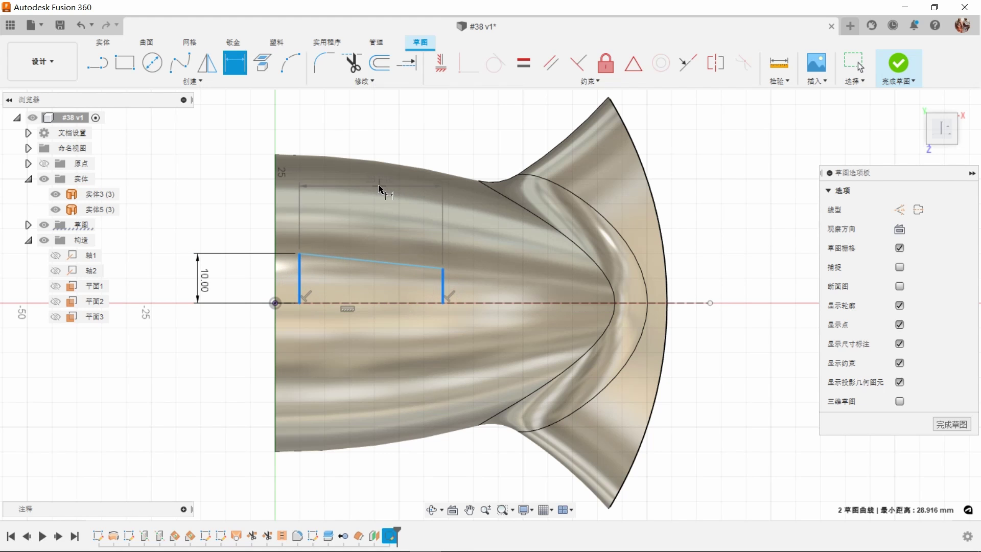
{"action": "left_click", "coordinate": [388, 129]}
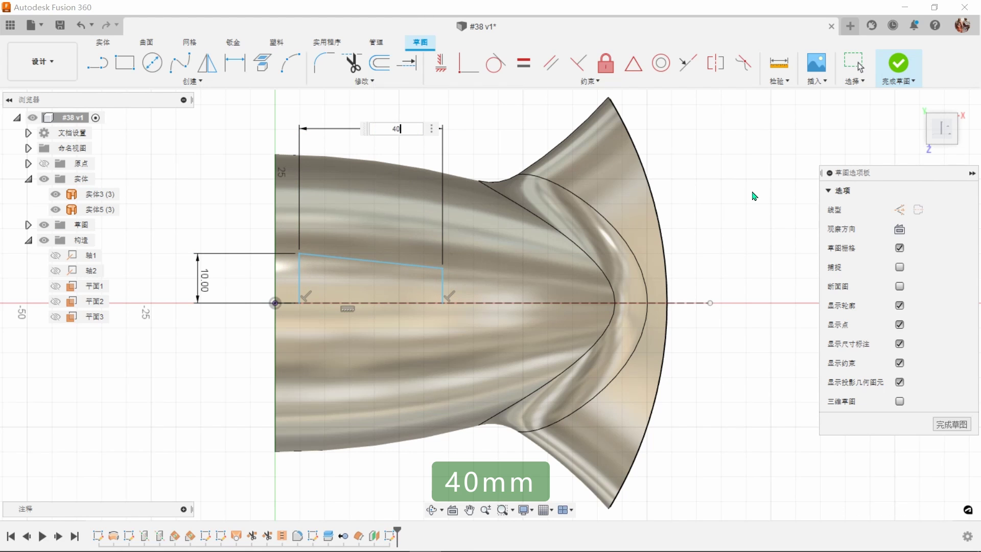
{"action": "type", "text": "40"}
{"action": "key", "text": "Return"}
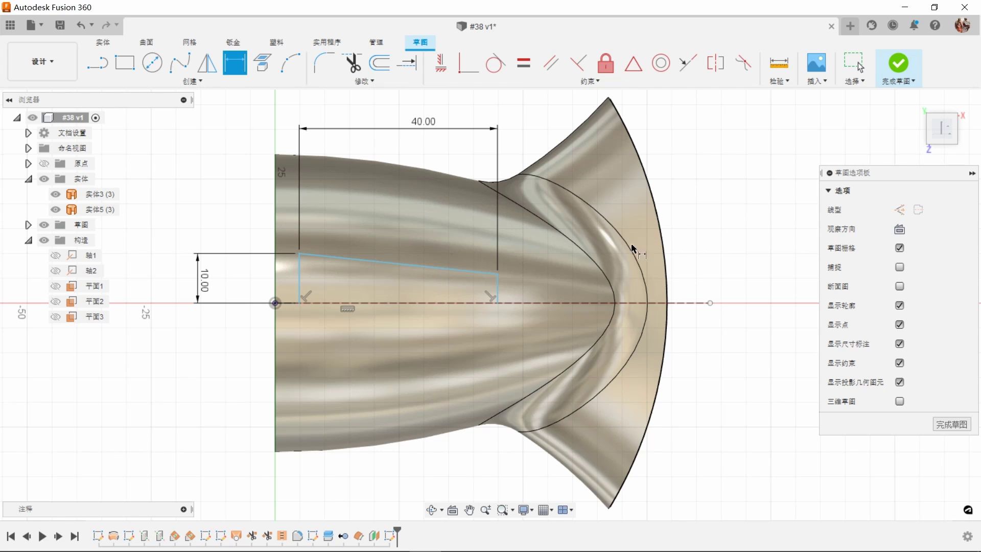
Step: Dimension the profile's shorter perpendicular line at 6 mm
{"action": "left_click", "coordinate": [496, 283]}
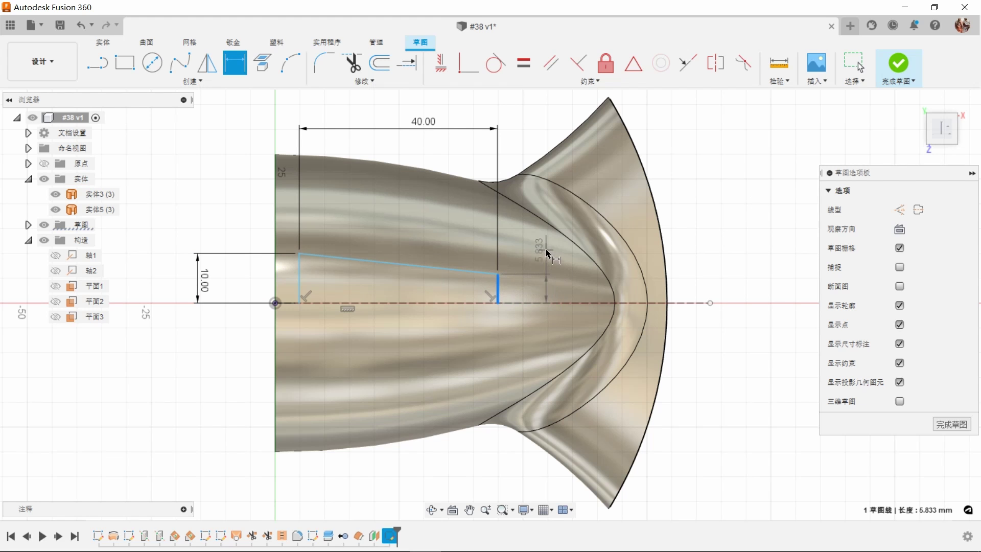
{"action": "left_click", "coordinate": [548, 130]}
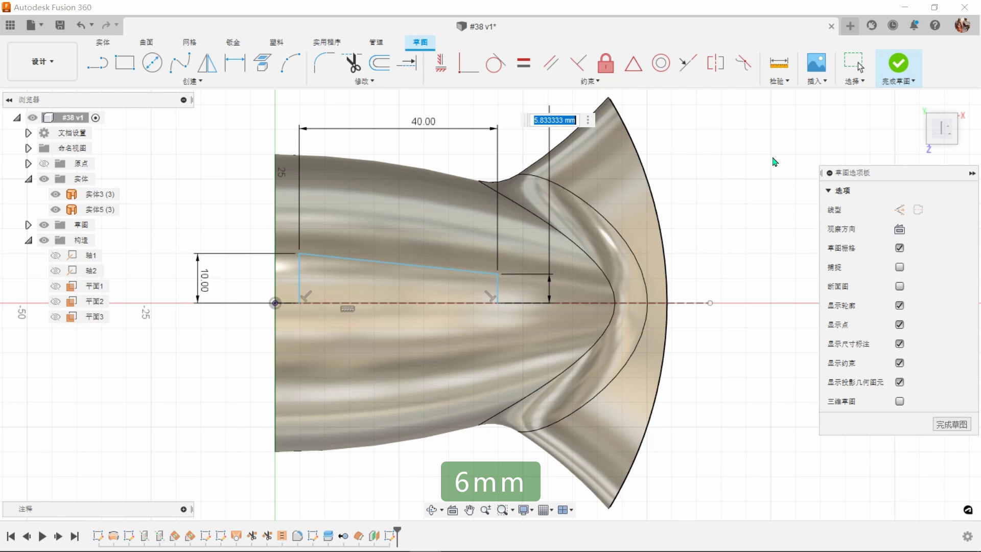
{"action": "key", "text": "Return"}
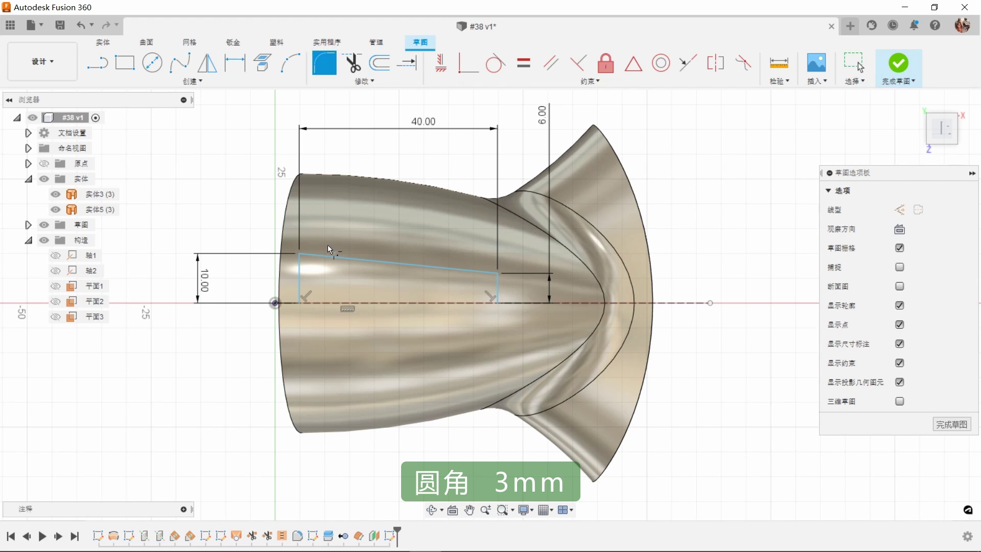
Step: Fillet both corners at the ends of the profile's sloping line with a 3 mm radius
{"action": "left_click", "coordinate": [301, 257]}
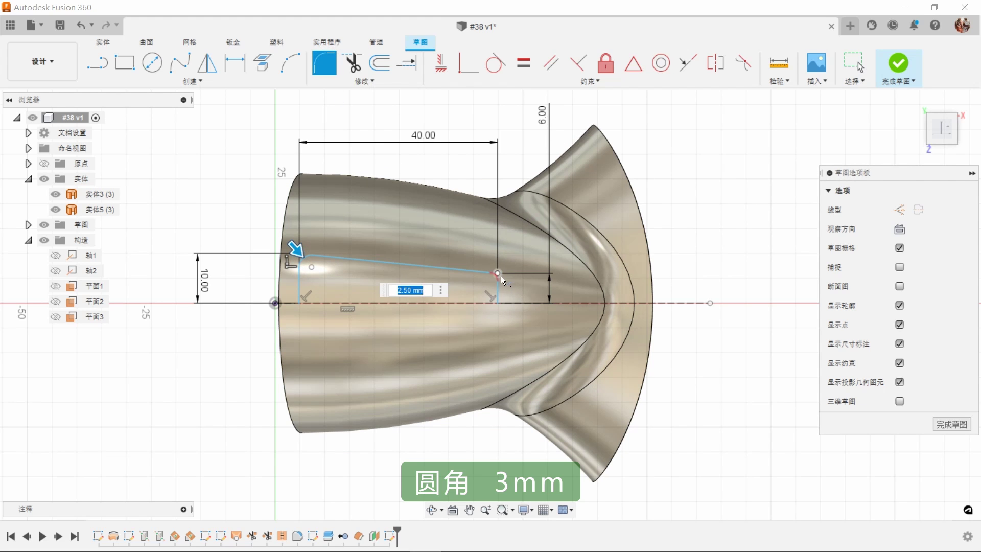
{"action": "left_click", "coordinate": [498, 276]}
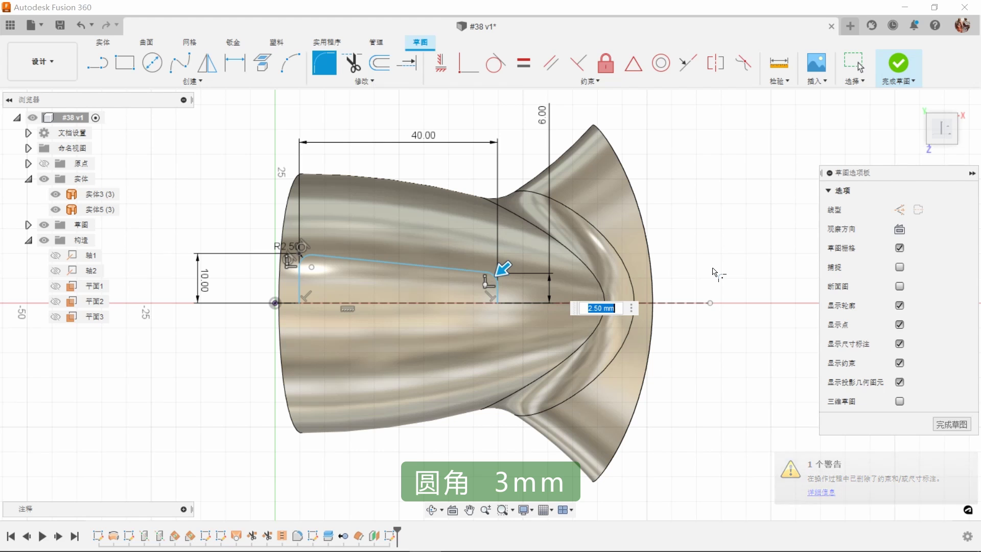
{"action": "type", "text": "3"}
{"action": "key", "text": "Return"}
{"action": "key", "text": "Escape"}
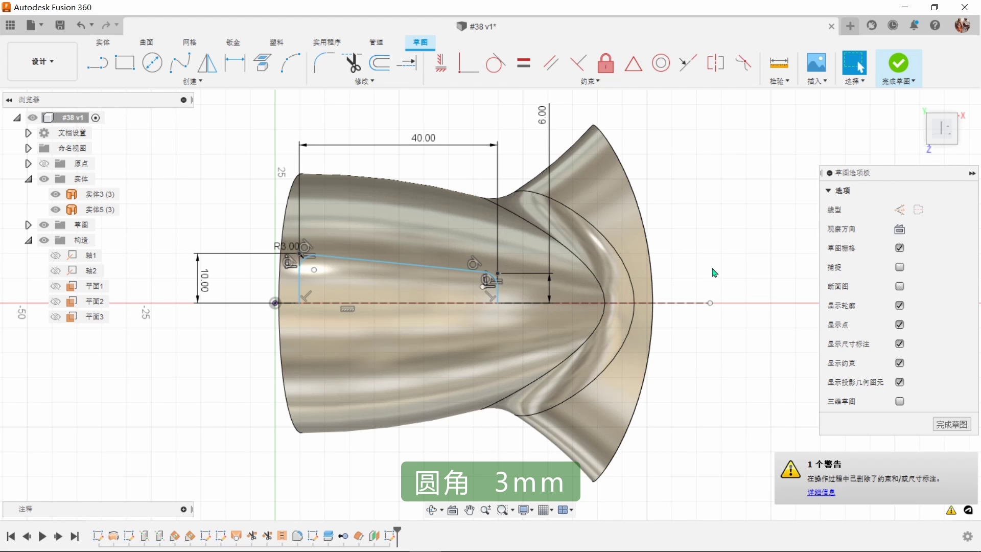
Step: Mirror all five curves of the filleted half-profile about the horizontal construction line and finish the sketch
{"action": "left_click", "coordinate": [200, 69]}
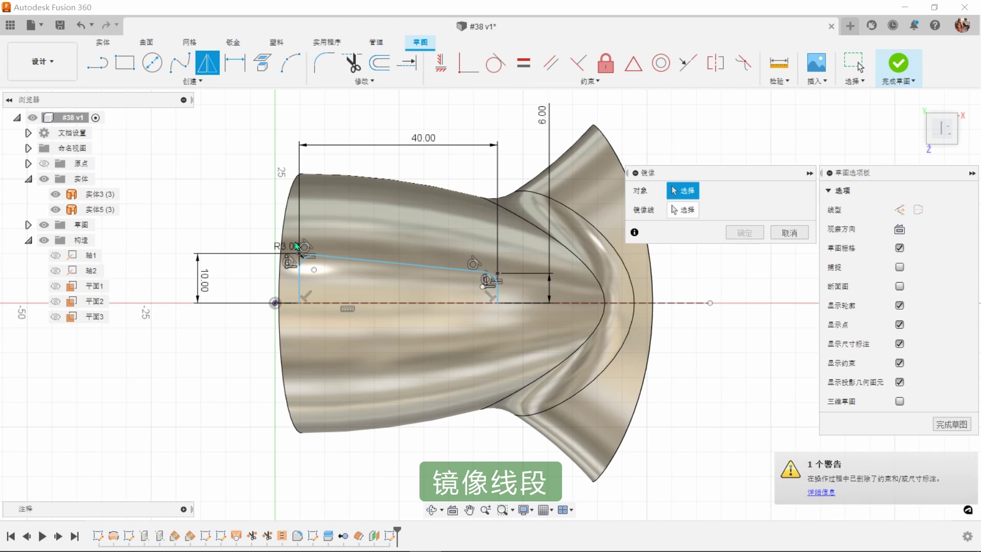
{"action": "left_click", "coordinate": [299, 285]}
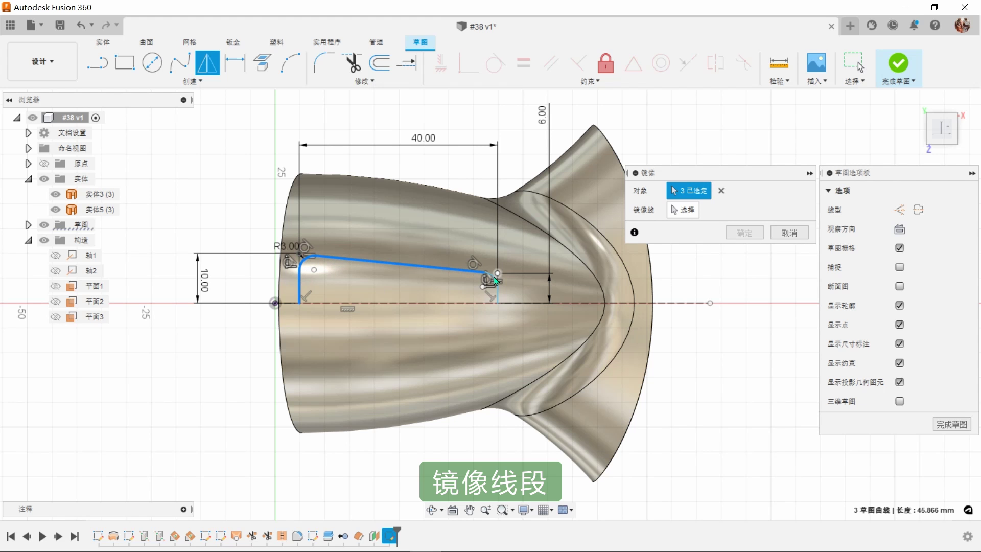
{"action": "scroll", "coordinate": [494, 279], "scroll_direction": "up", "scroll_amount": 3}
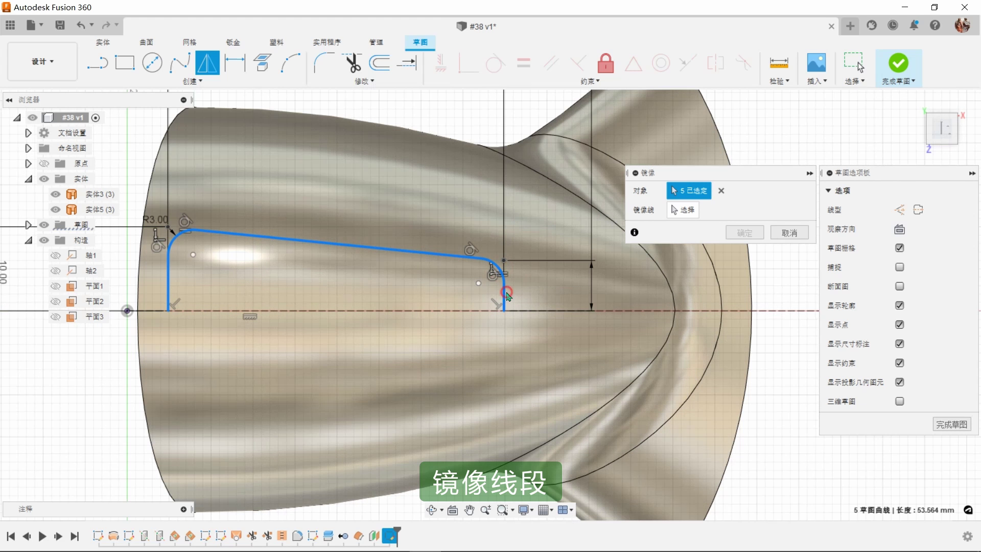
{"action": "left_click", "coordinate": [694, 213]}
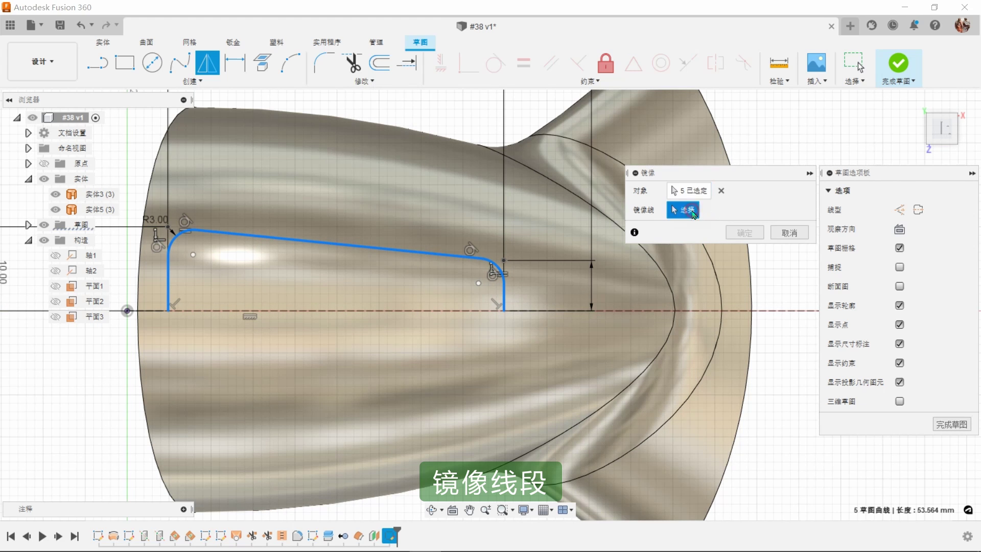
{"action": "left_click", "coordinate": [650, 311]}
{"action": "left_click", "coordinate": [744, 233]}
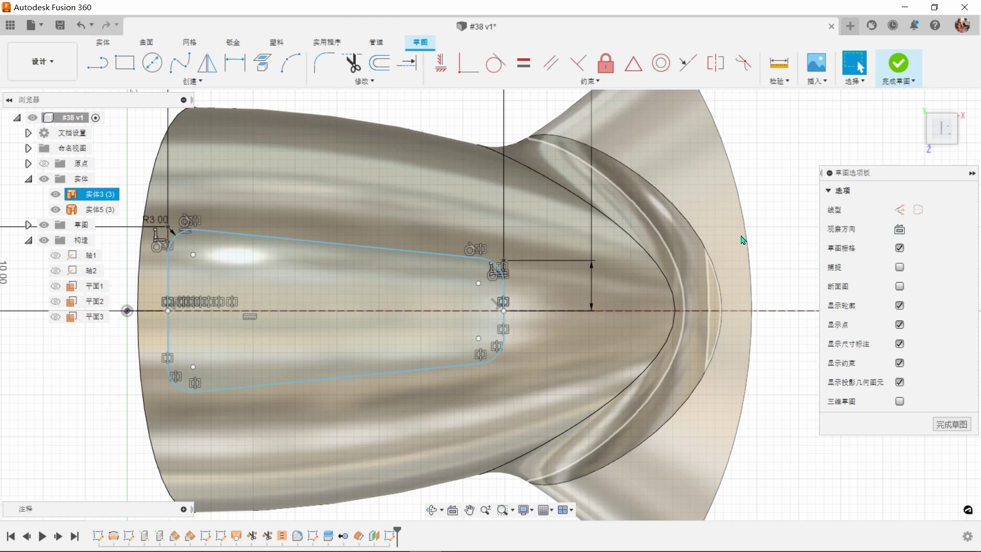
{"action": "scroll", "coordinate": [507, 345], "scroll_direction": "down", "scroll_amount": 2}
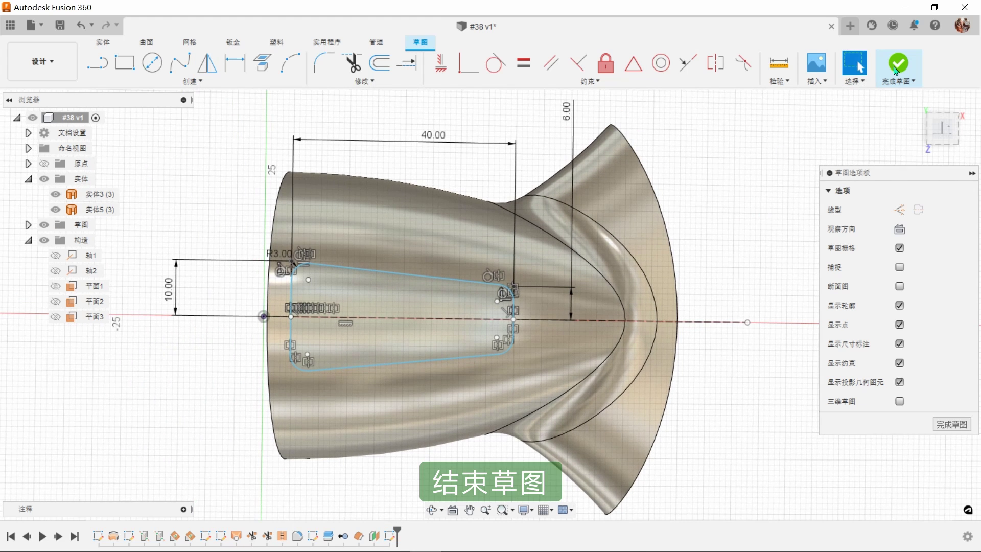
{"action": "left_click", "coordinate": [898, 64]}
{"action": "left_click", "coordinate": [914, 101]}
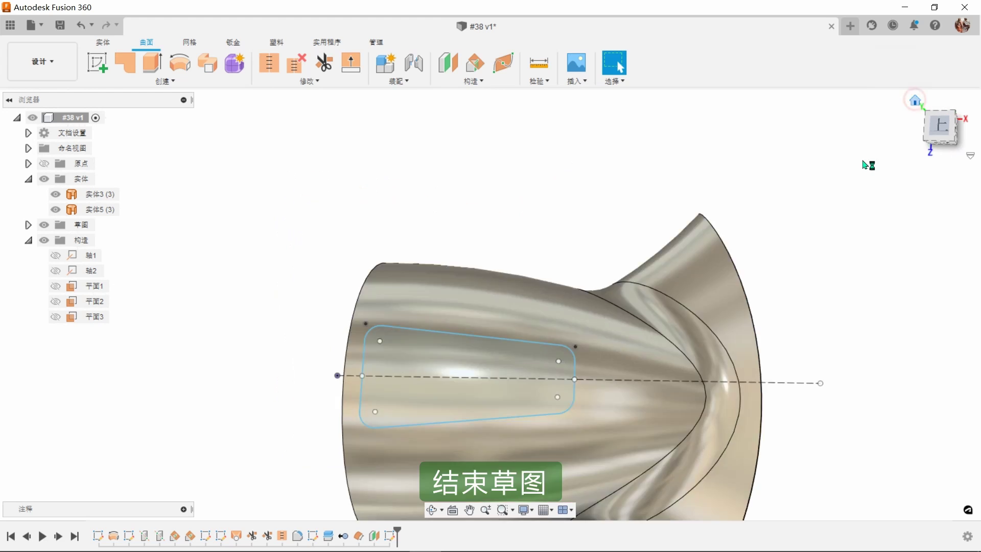
{"action": "left_click", "coordinate": [763, 203]}
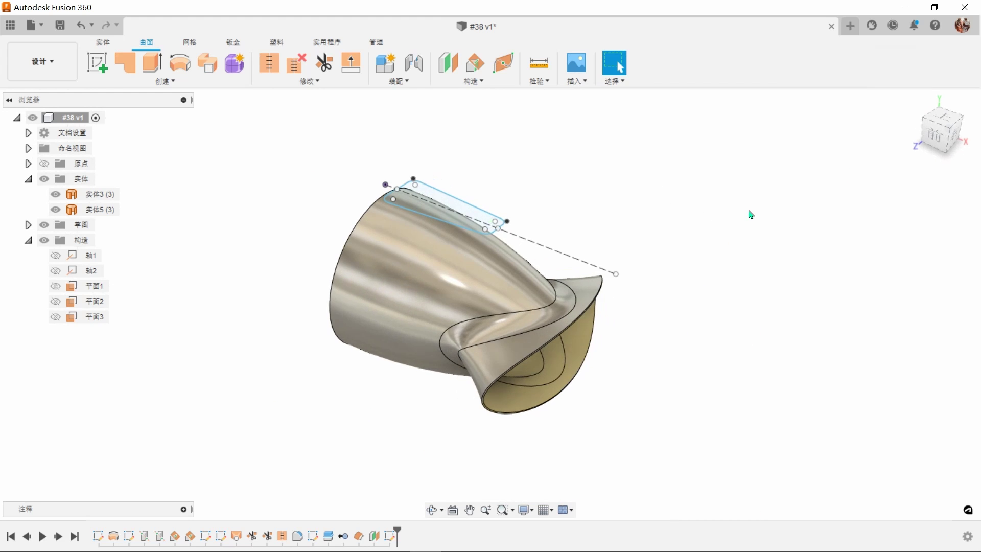
Step: Hide the inner offset surface body 实体5, leaving the outer housing surface shown
{"action": "scroll", "coordinate": [691, 234], "scroll_direction": "up", "scroll_amount": 5}
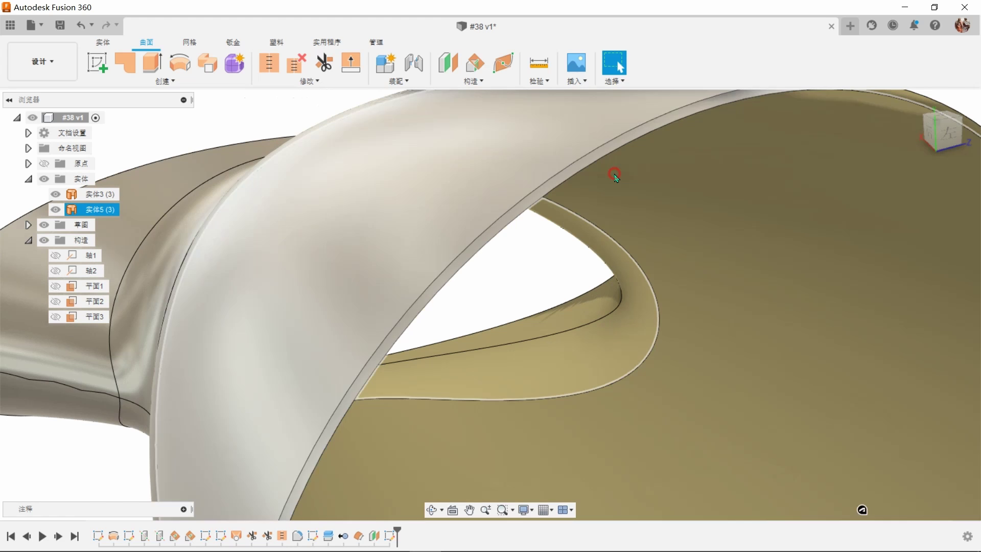
{"action": "left_click", "coordinate": [614, 175]}
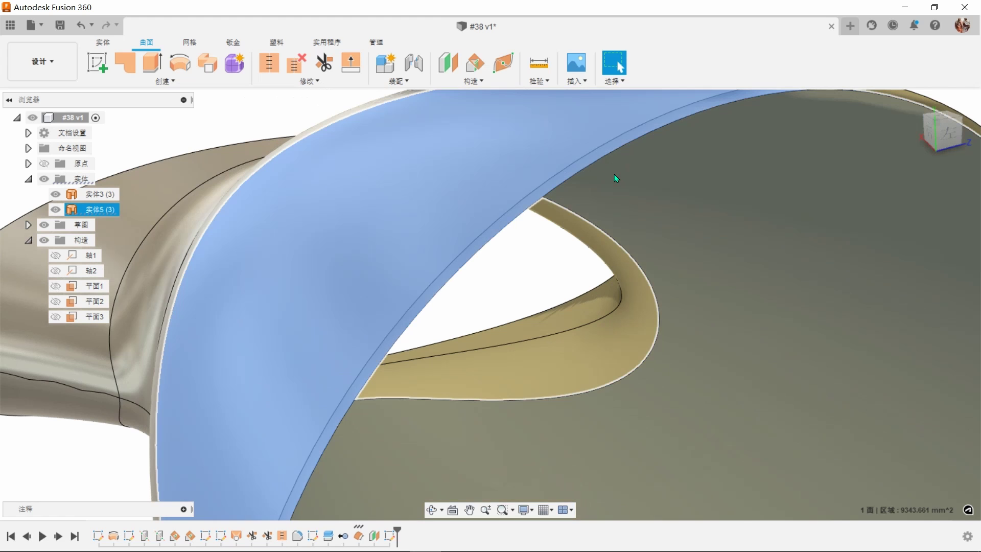
{"action": "key", "text": "v"}
{"action": "scroll", "coordinate": [614, 173], "scroll_direction": "down", "scroll_amount": 5}
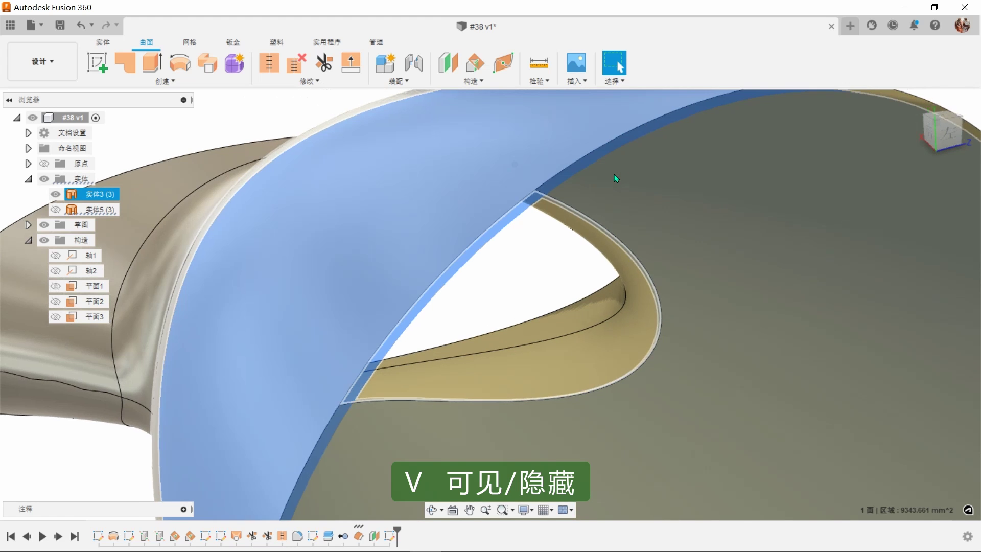
{"action": "left_click", "coordinate": [745, 148]}
Step: Patch the large circular opening at the wide end of the outer housing surface as a new body
{"action": "middle_click_drag", "start_coordinate": [744, 152], "coordinate": [306, 115], "text": "shift"}
{"action": "left_click", "coordinate": [125, 63]}
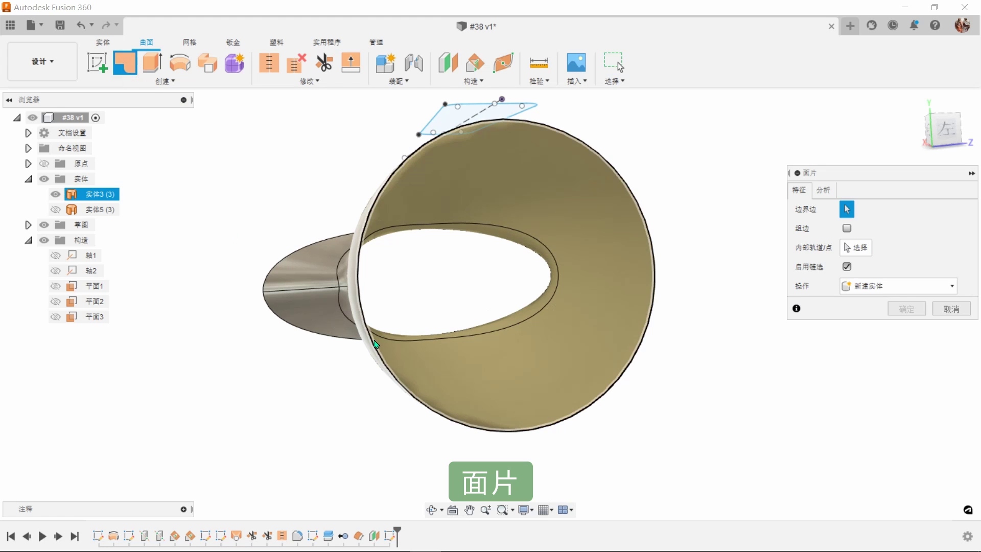
{"action": "left_click", "coordinate": [375, 341]}
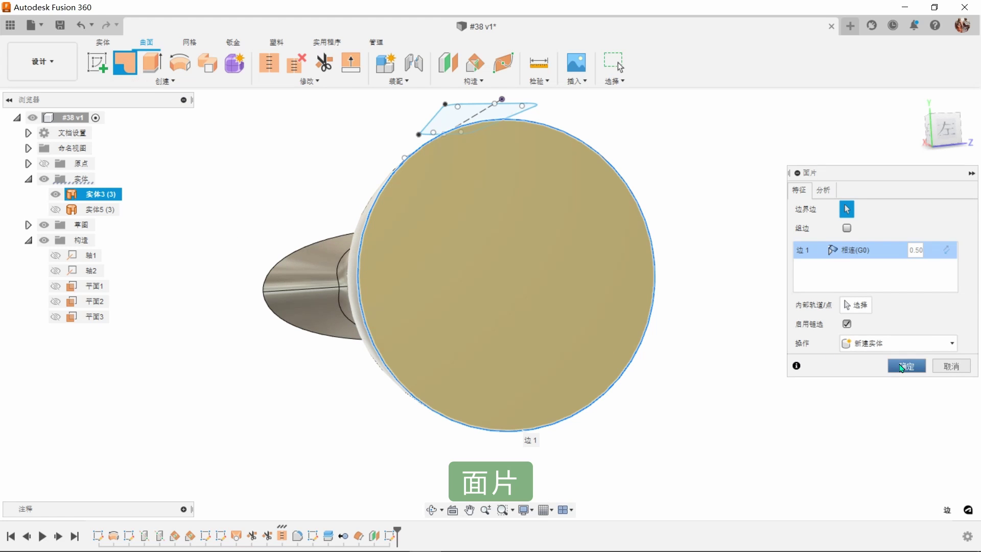
{"action": "left_click", "coordinate": [901, 367]}
Step: Patch the curved opening bounded by the flared rim of the outer housing surface as a new body
{"action": "middle_click_drag", "start_coordinate": [810, 320], "coordinate": [772, 283], "text": "shift"}
{"action": "right_click", "coordinate": [771, 281]}
{"action": "left_click", "coordinate": [771, 236]}
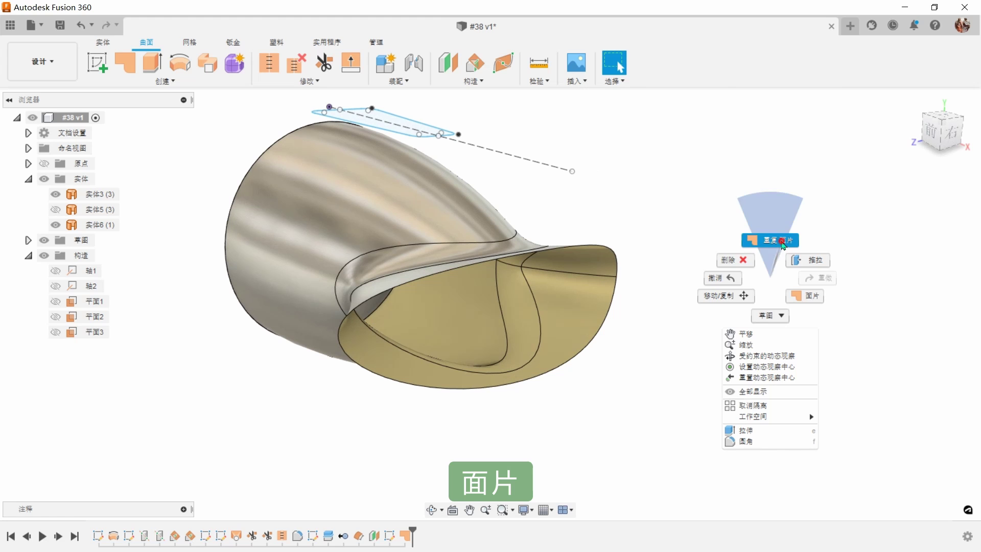
{"action": "left_click", "coordinate": [615, 260]}
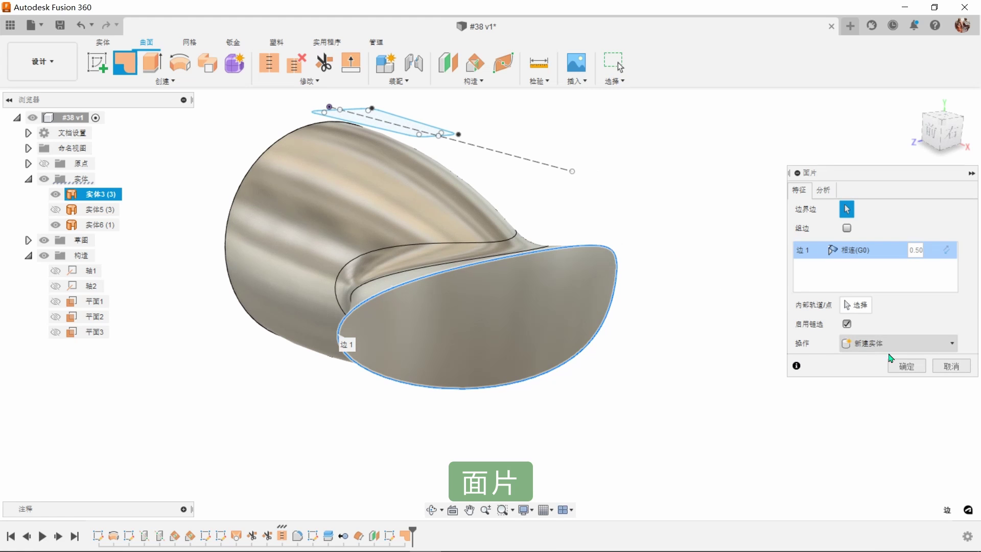
{"action": "left_click", "coordinate": [903, 366]}
{"action": "middle_click_drag", "start_coordinate": [753, 297], "coordinate": [757, 303], "text": "shift"}
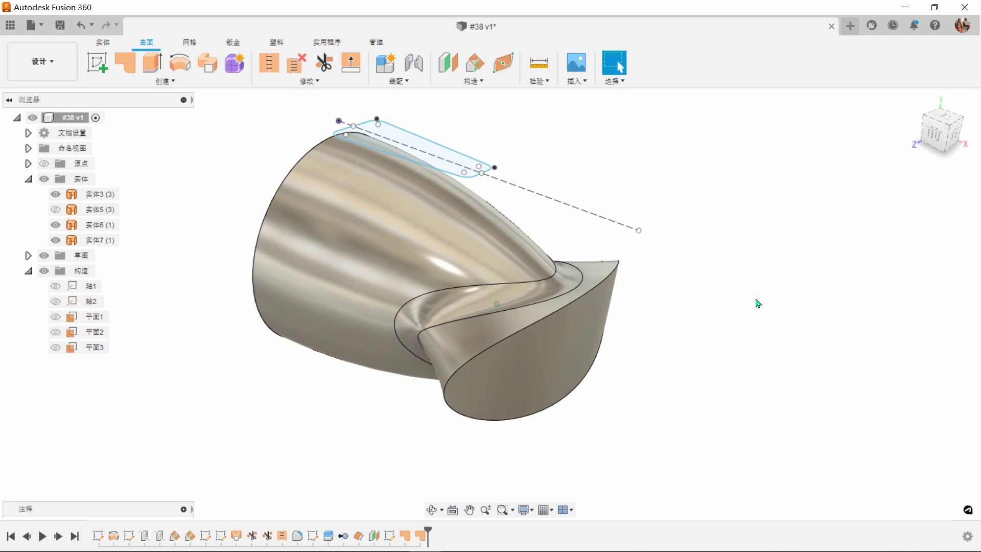
Step: Stitch the outer housing surface and both end patches into one body with a 0.10 mm tolerance
{"action": "scroll", "coordinate": [758, 303], "scroll_direction": "down", "scroll_amount": 3}
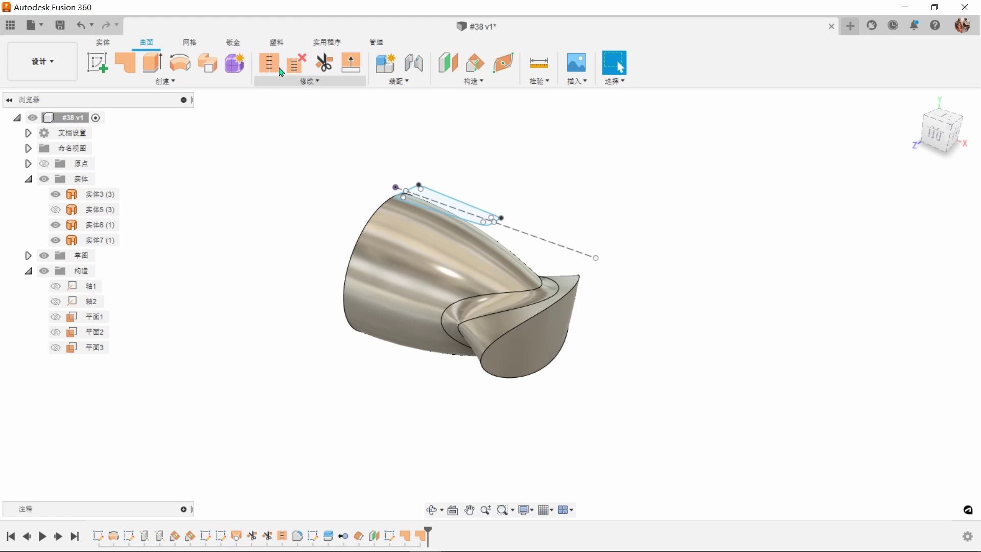
{"action": "left_click", "coordinate": [269, 63]}
{"action": "left_click_drag", "start_coordinate": [278, 151], "coordinate": [622, 425]}
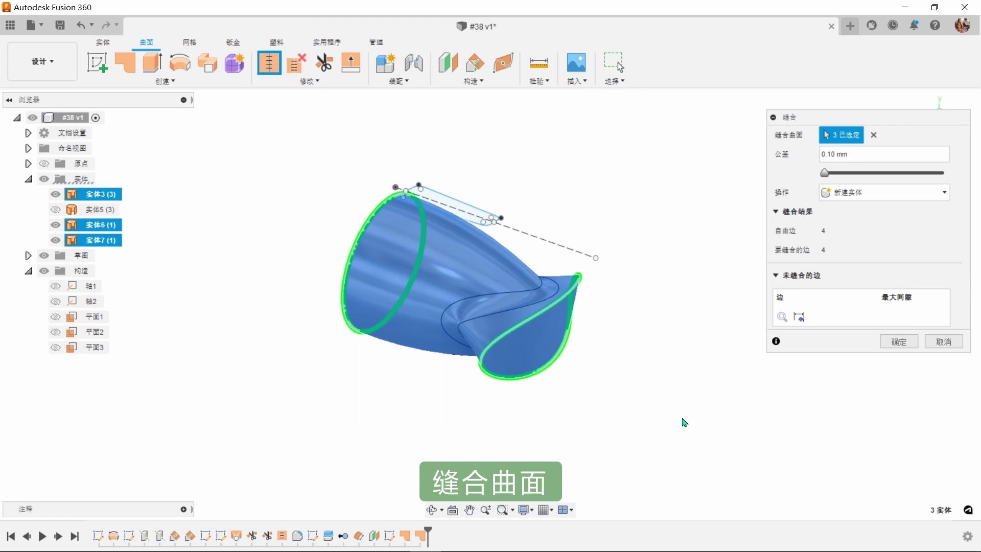
{"action": "left_click", "coordinate": [894, 342]}
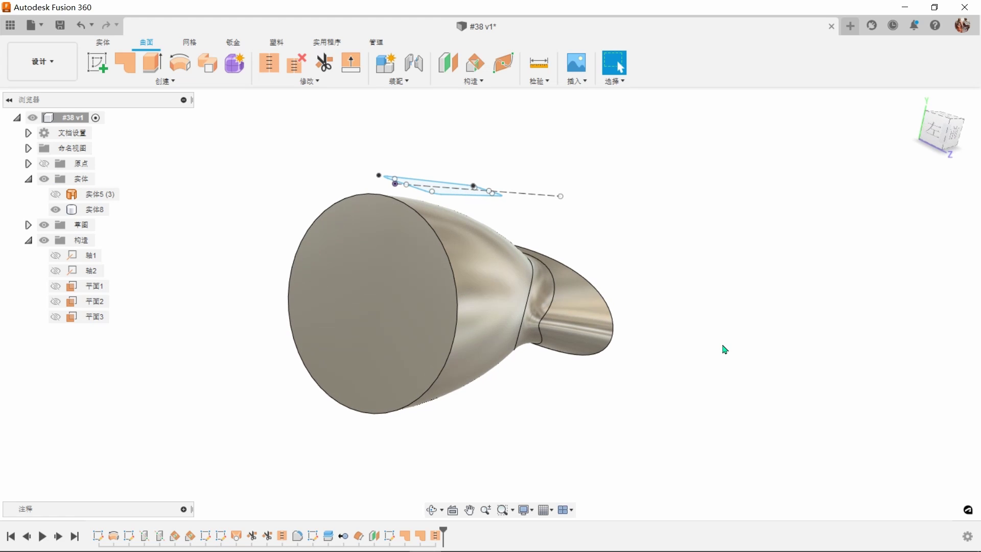
Step: Show the inner offset surface 实体5 and hide the stitched solid 实体8
{"action": "left_click", "coordinate": [56, 194]}
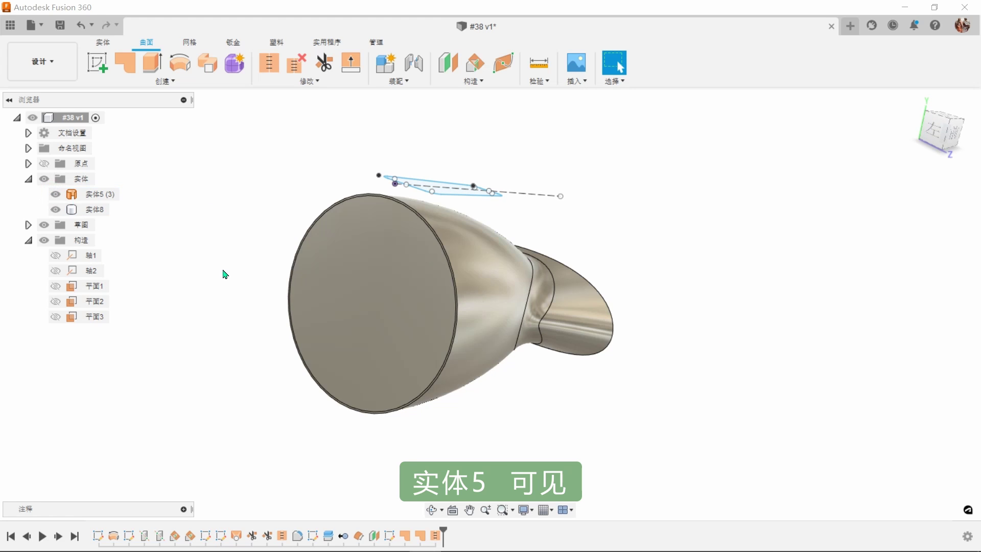
{"action": "scroll", "coordinate": [680, 334], "scroll_direction": "up", "scroll_amount": 4}
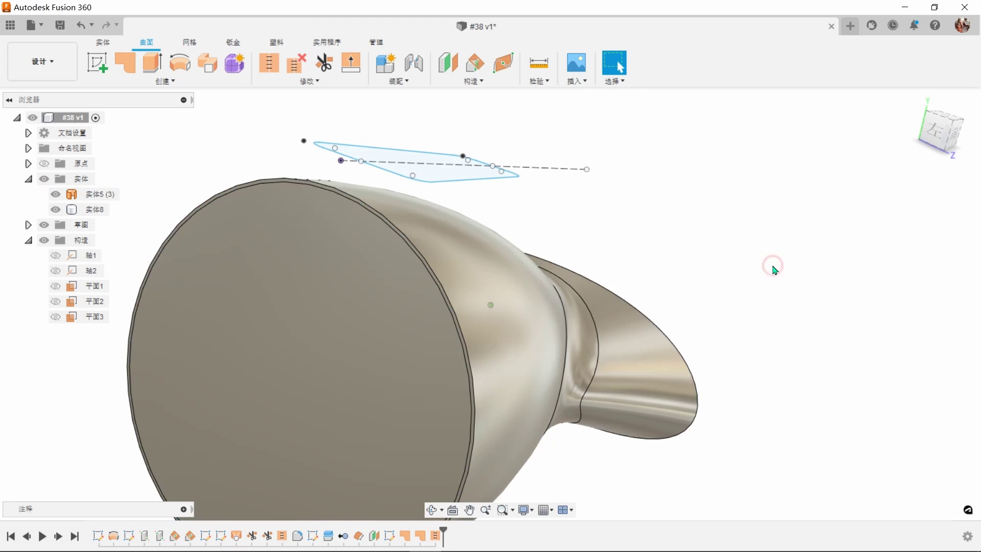
{"action": "middle_click_drag", "start_coordinate": [770, 264], "coordinate": [740, 278], "text": "shift"}
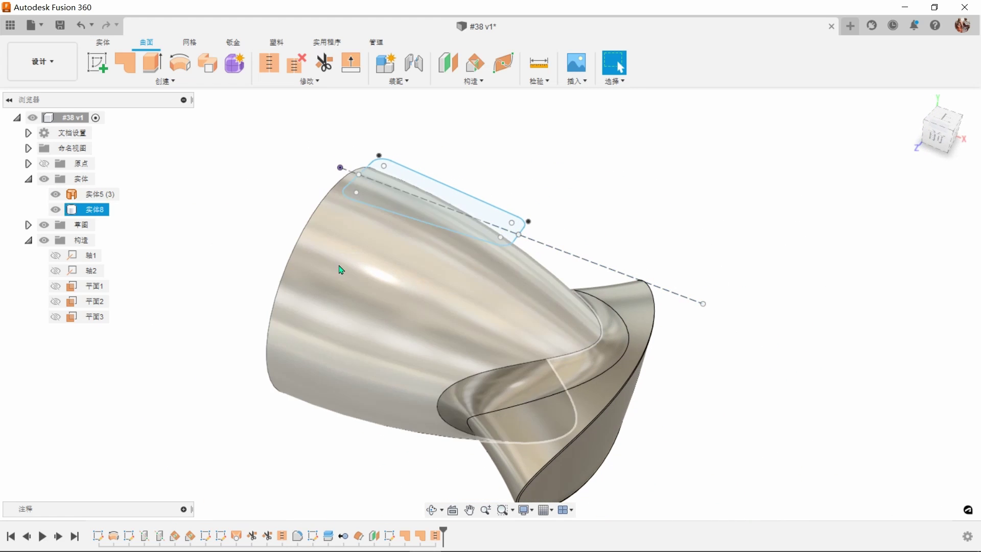
{"action": "left_click", "coordinate": [55, 209]}
{"action": "middle_click_drag", "start_coordinate": [834, 225], "coordinate": [834, 229], "text": "shift"}
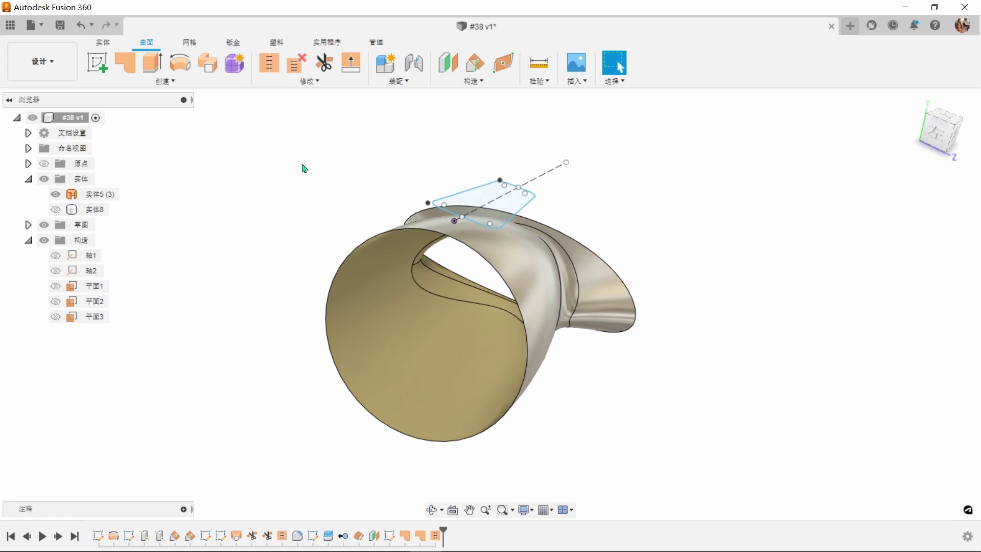
Step: Trim the inner offset surface with the XZ plane, removing the portion below the plane
{"action": "left_click", "coordinate": [325, 63]}
{"action": "middle_click_drag", "start_coordinate": [313, 132], "coordinate": [442, 372], "text": "shift"}
{"action": "left_click", "coordinate": [460, 368]}
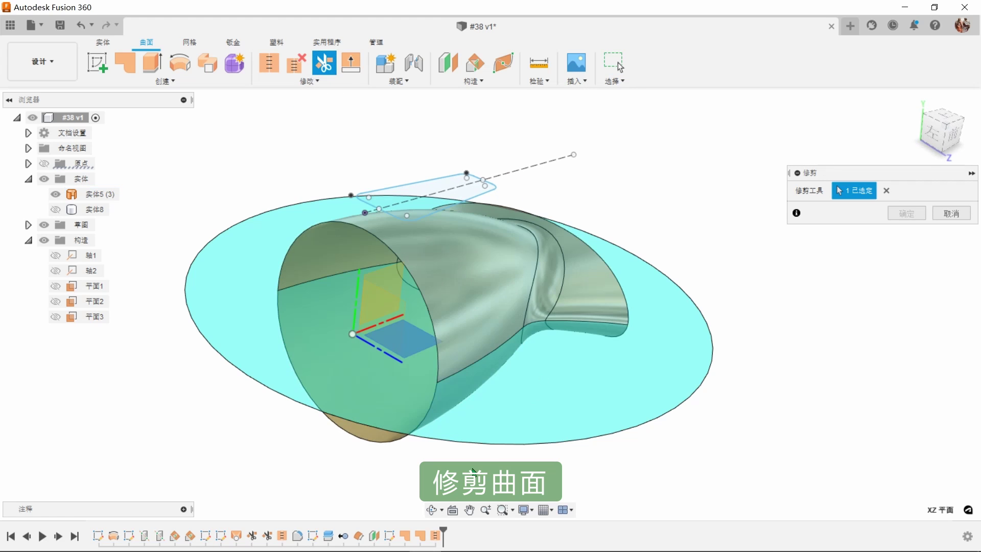
{"action": "middle_click_drag", "start_coordinate": [475, 473], "coordinate": [456, 429], "text": "shift"}
{"action": "left_click", "coordinate": [456, 429]}
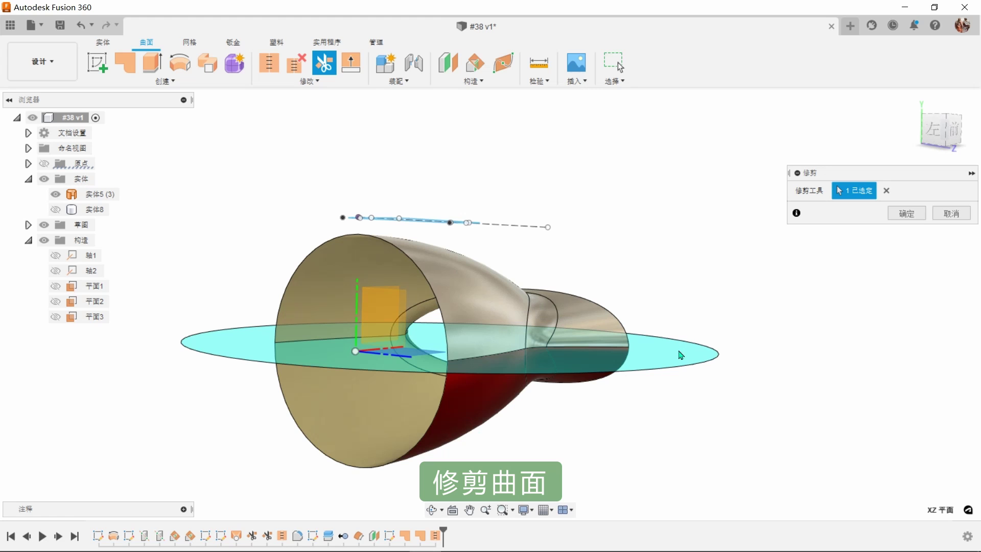
{"action": "left_click", "coordinate": [920, 218]}
{"action": "middle_click_drag", "start_coordinate": [733, 278], "coordinate": [705, 286], "text": "shift"}
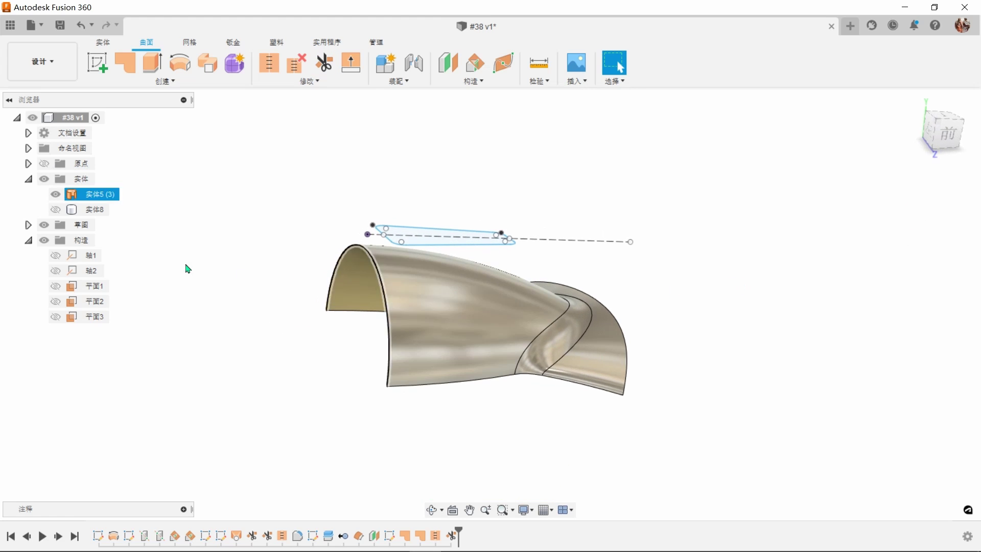
Step: Show the stitched solid 实体8 again together with the trimmed inner surface
{"action": "left_click", "coordinate": [55, 210]}
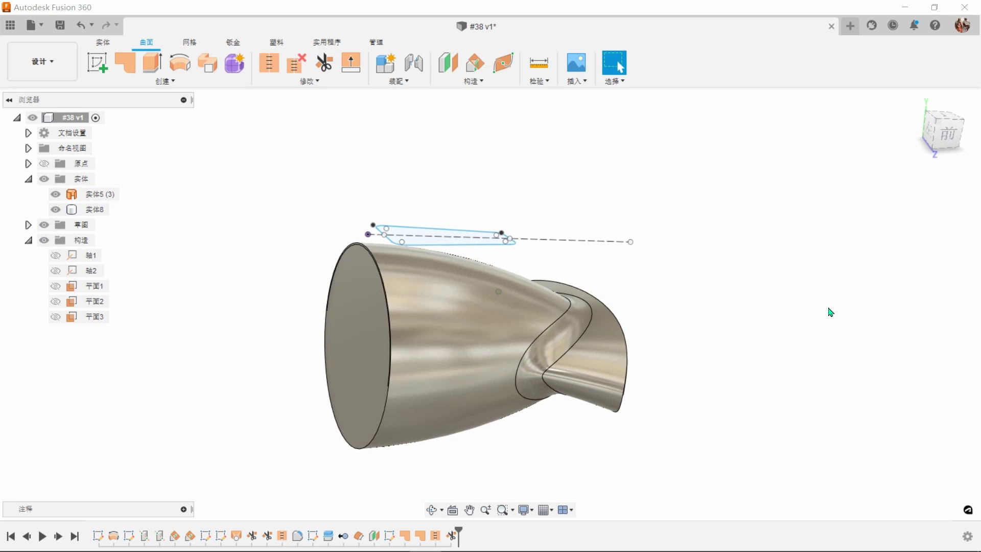
{"action": "middle_click_drag", "start_coordinate": [831, 312], "coordinate": [745, 351], "text": "shift"}
{"action": "left_click", "coordinate": [464, 352]}
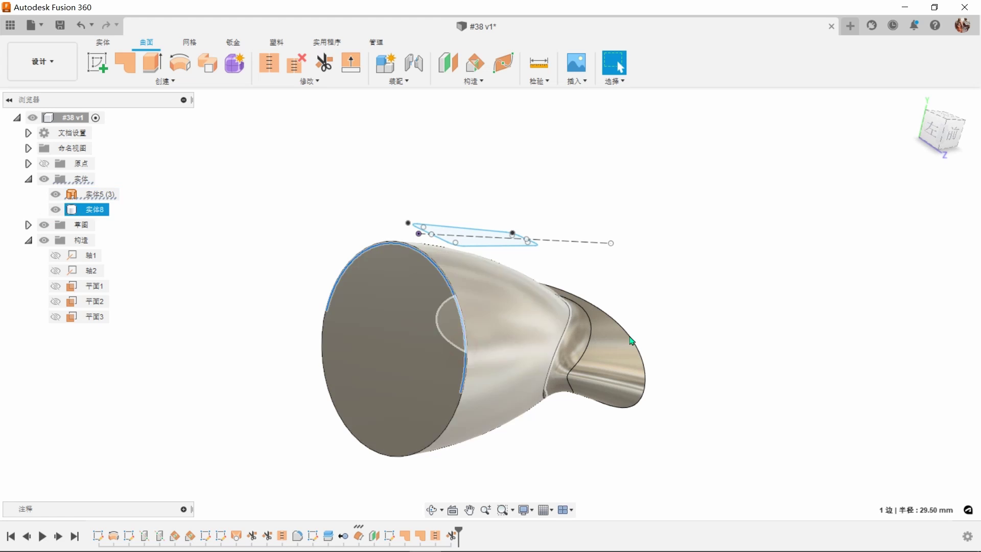
{"action": "left_click", "coordinate": [802, 304]}
{"action": "middle_click_drag", "start_coordinate": [802, 304], "coordinate": [766, 302], "text": "shift"}
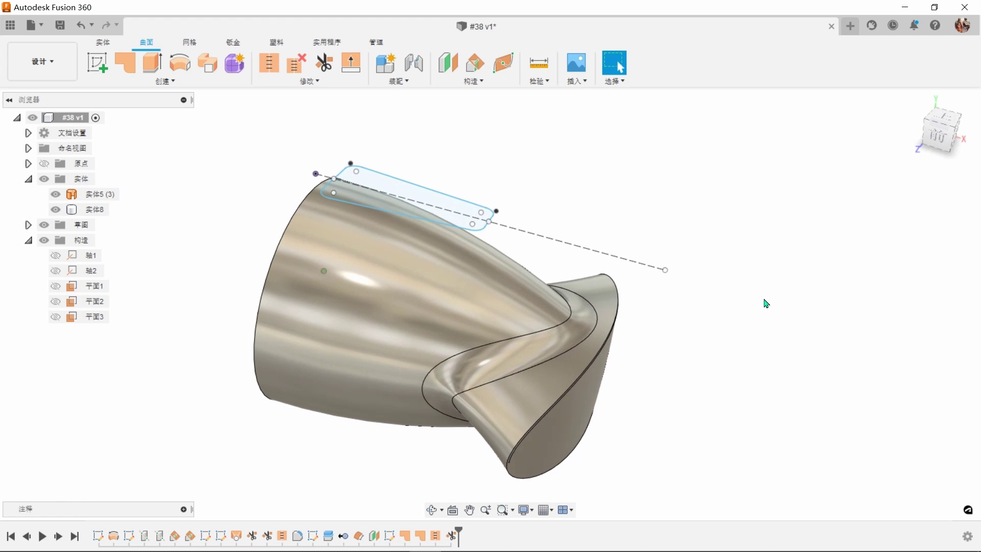
Step: Extrude the rounded tapered profile as a cut into the housing, up to the inner offset surface 实体5
{"action": "left_click", "coordinate": [106, 43]}
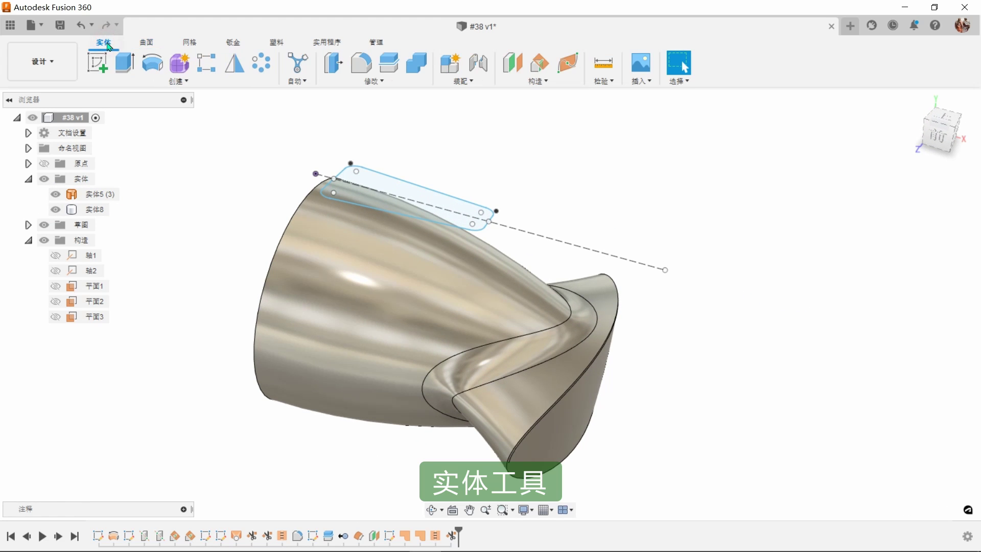
{"action": "key", "text": "e"}
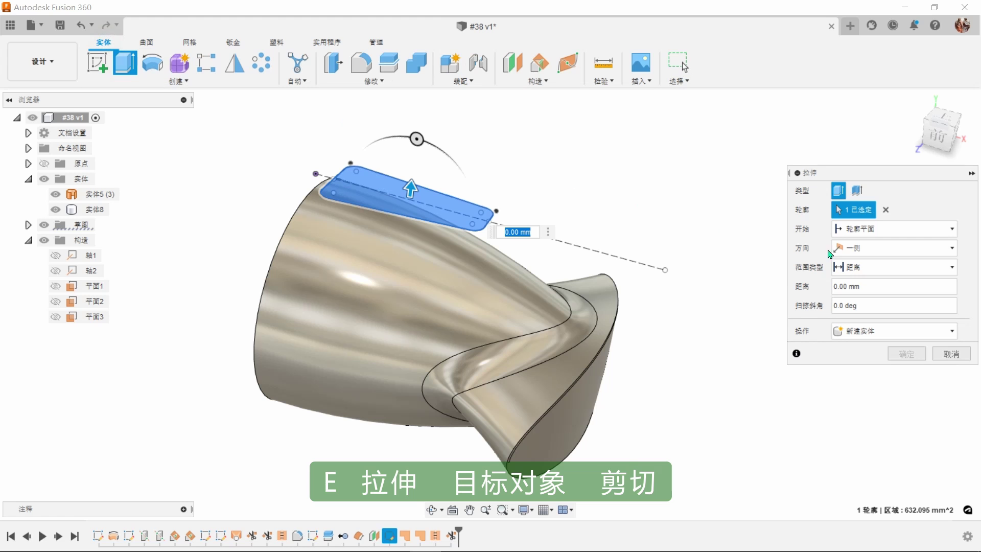
{"action": "scroll", "coordinate": [410, 267], "scroll_direction": "up", "scroll_amount": 5}
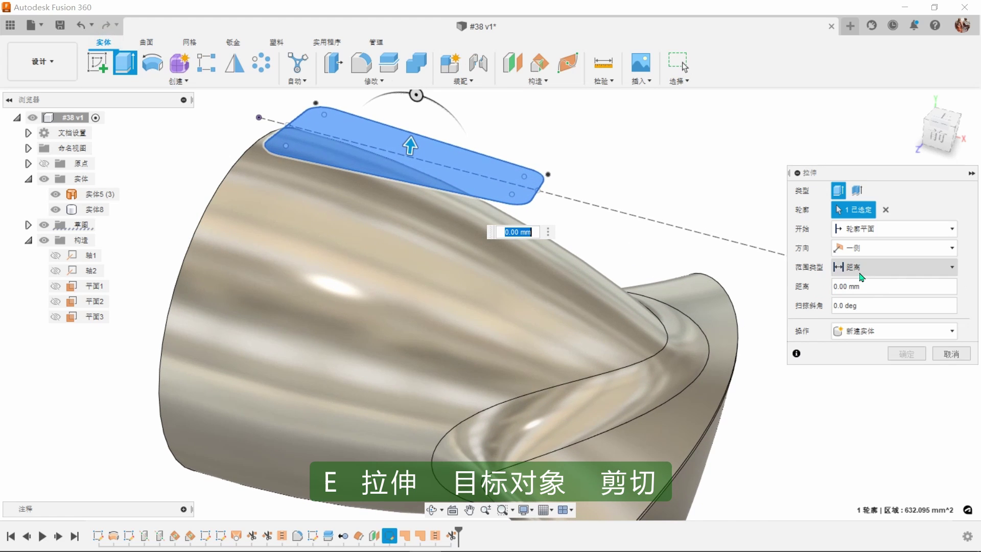
{"action": "left_click", "coordinate": [863, 277]}
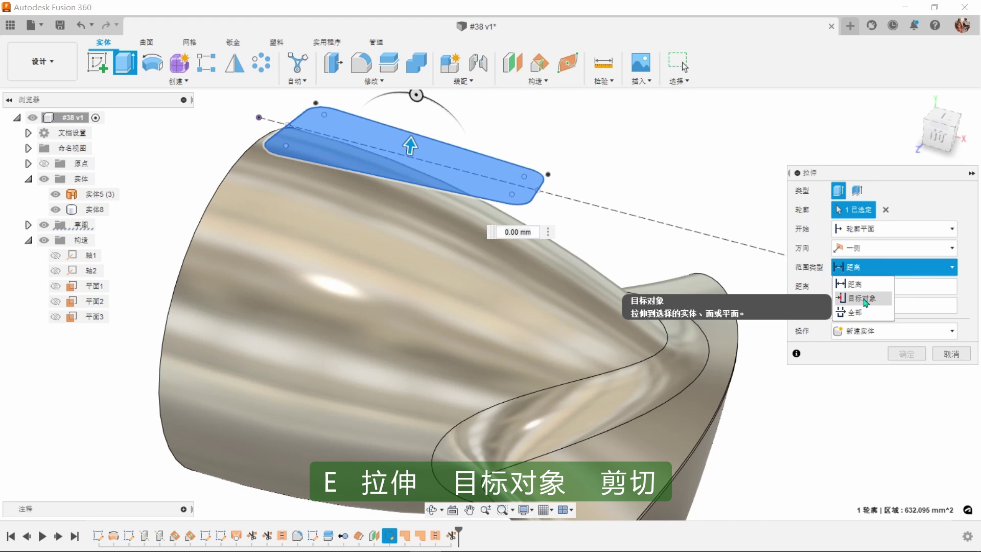
{"action": "left_click", "coordinate": [865, 299]}
{"action": "middle_click_drag", "start_coordinate": [408, 256], "coordinate": [184, 225], "text": "shift"}
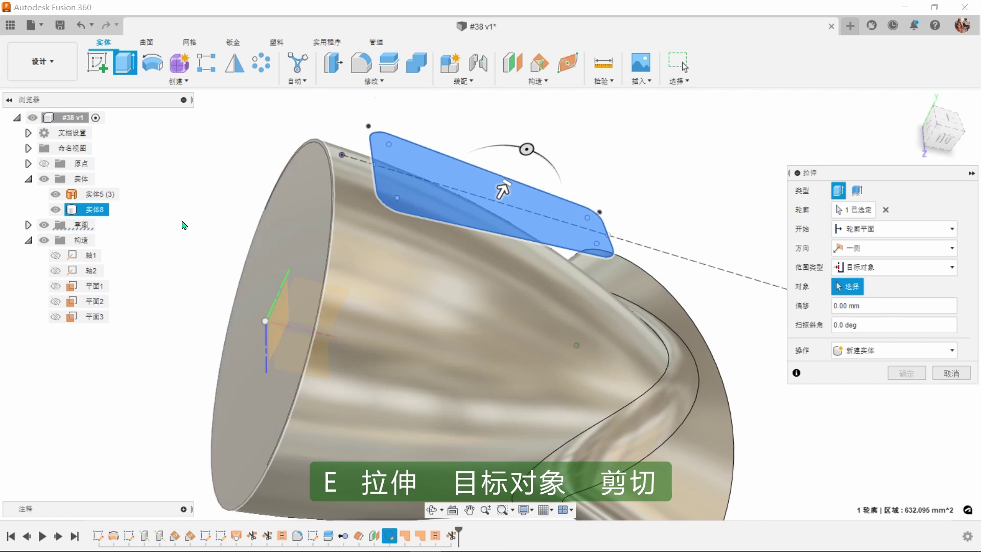
{"action": "left_click", "coordinate": [101, 196]}
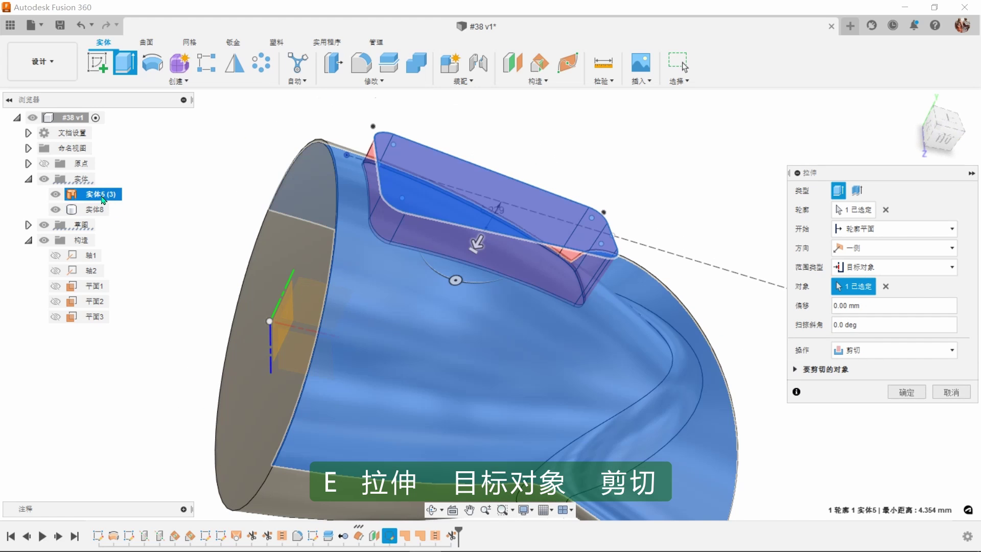
{"action": "scroll", "coordinate": [503, 191], "scroll_direction": "up", "scroll_amount": 5}
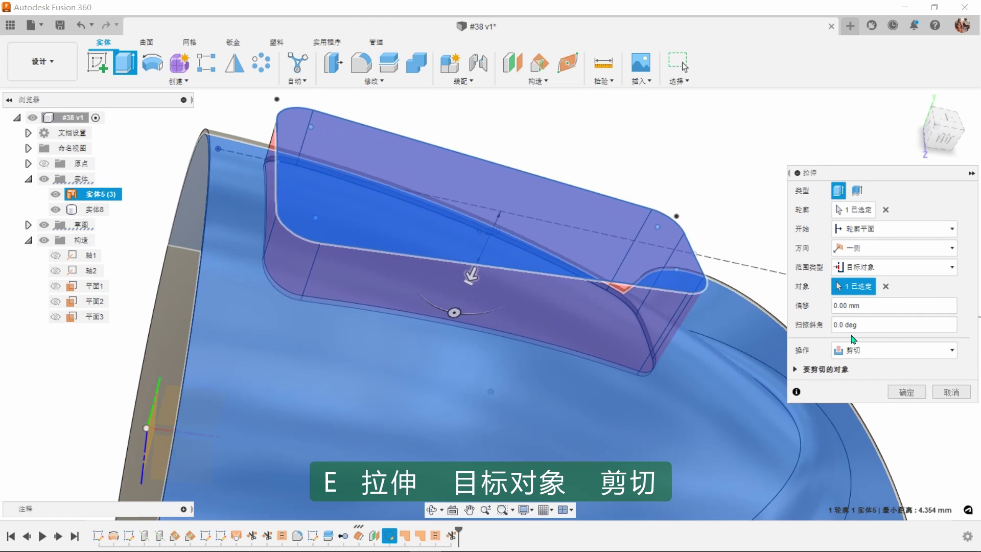
{"action": "mouse_move", "coordinate": [855, 224]}
{"action": "middle_mouse_down", "text": "shift"}
{"action": "mouse_move", "coordinate": [797, 195]}
{"action": "mouse_move", "coordinate": [845, 156]}
{"action": "mouse_move", "coordinate": [849, 222]}
{"action": "middle_mouse_up", "text": "shift"}
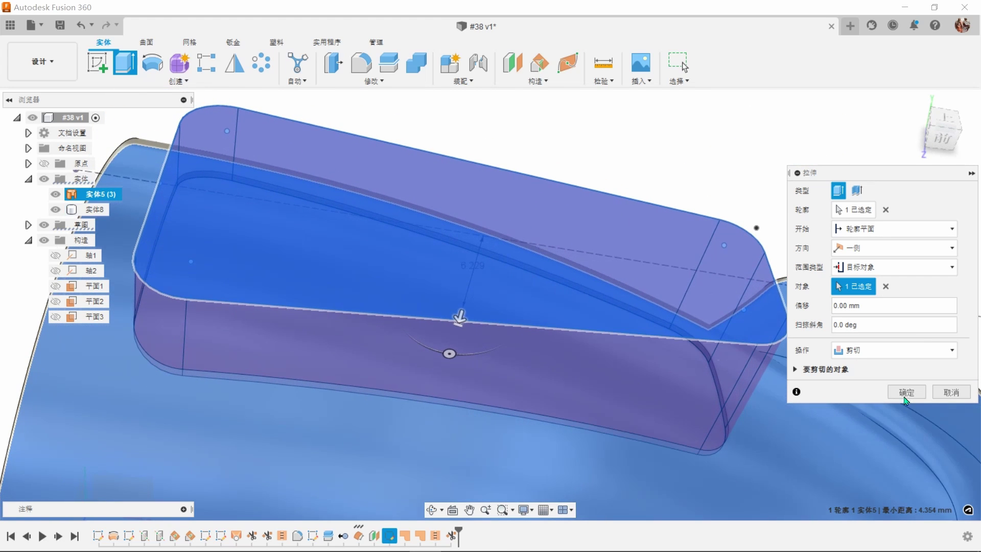
{"action": "left_click", "coordinate": [907, 392]}
{"action": "scroll", "coordinate": [786, 146], "scroll_direction": "down", "scroll_amount": 3}
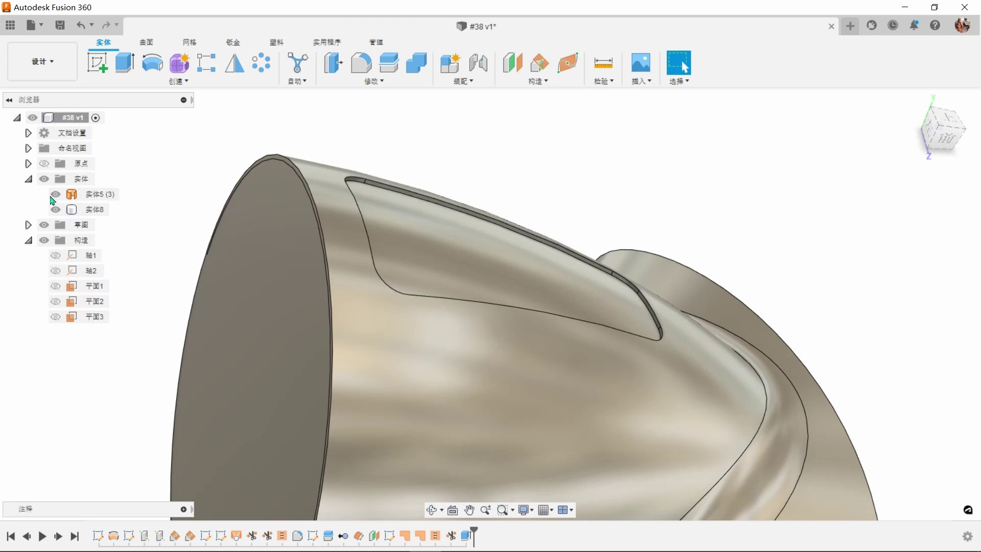
Step: Hide the inner offset surface 实体5 and fillet the recess's side-wall faces with a 0.1 mm radius
{"action": "left_click", "coordinate": [57, 195]}
{"action": "middle_click_drag", "start_coordinate": [688, 151], "coordinate": [528, 139], "text": "shift"}
{"action": "scroll", "coordinate": [316, 243], "scroll_direction": "up", "scroll_amount": 2}
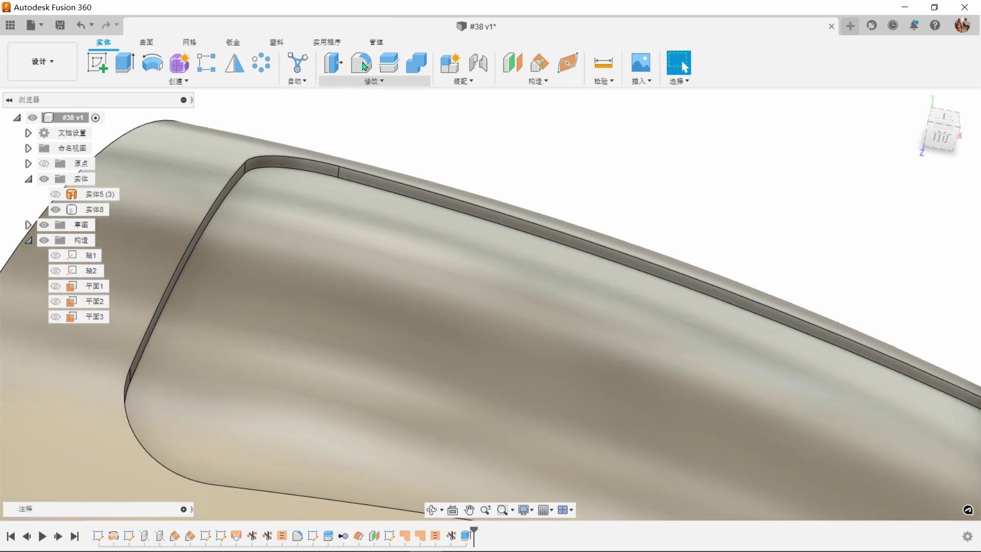
{"action": "key", "text": "f"}
{"action": "left_click", "coordinate": [326, 170]}
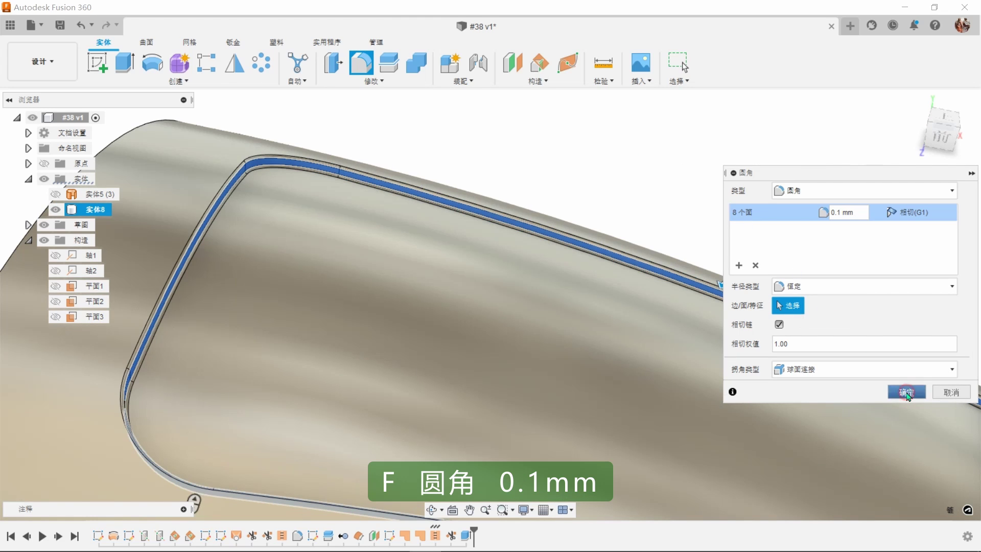
{"action": "left_click", "coordinate": [907, 398]}
{"action": "scroll", "coordinate": [787, 208], "scroll_direction": "down", "scroll_amount": 3}
{"action": "scroll", "coordinate": [787, 207], "scroll_direction": "down", "scroll_amount": 3}
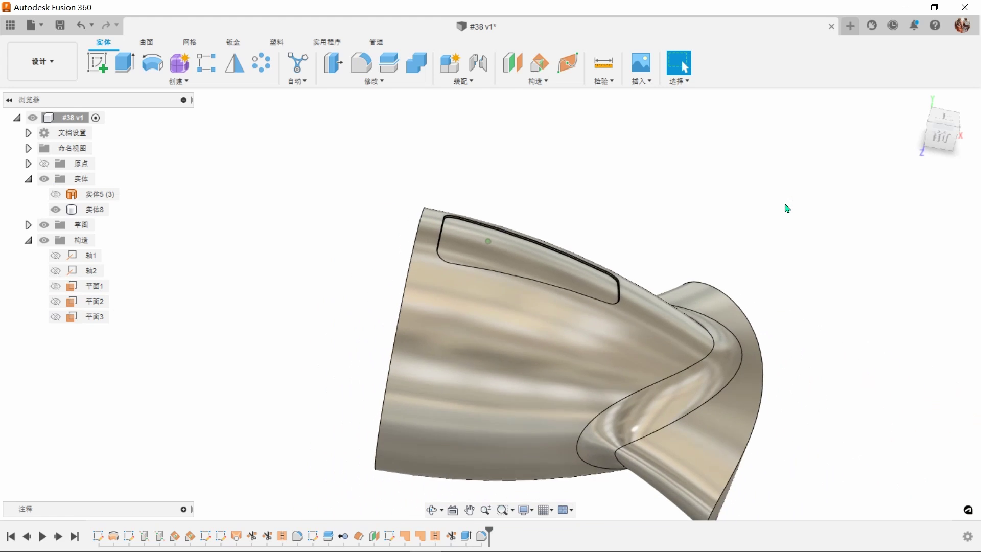
Step: Mirror the recess cut and its fillet as features across the XZ plane, with the compute type set to identical (相同)
{"action": "left_click", "coordinate": [243, 72]}
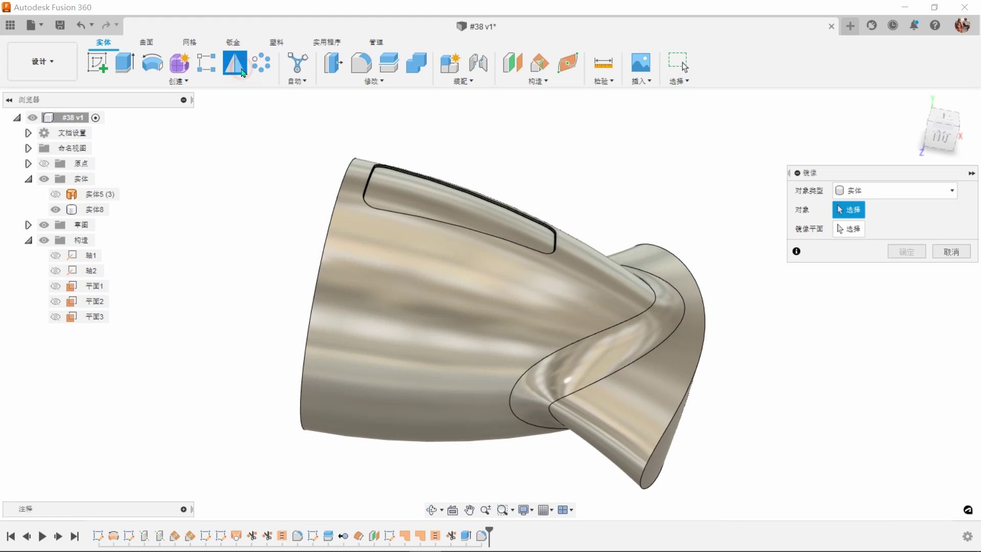
{"action": "left_click", "coordinate": [886, 198]}
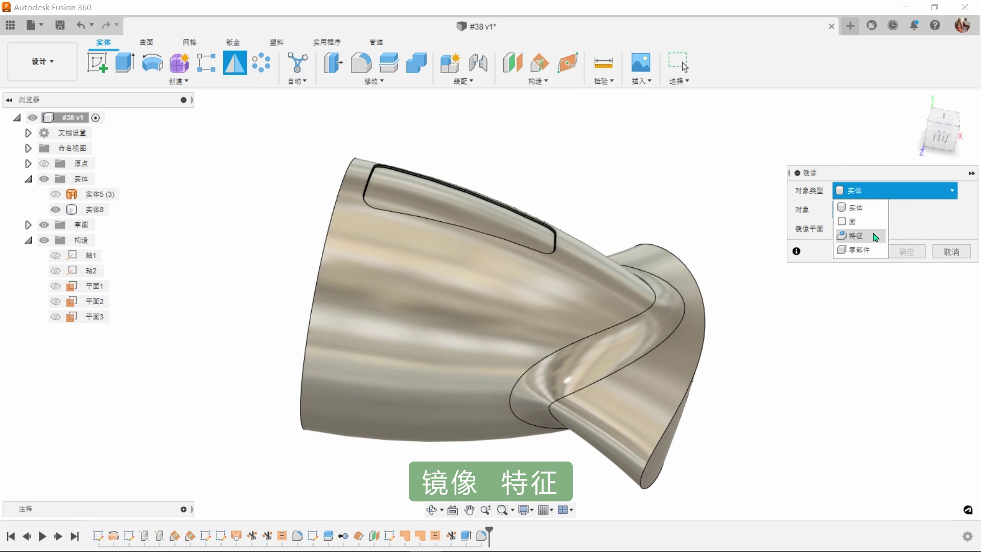
{"action": "left_click", "coordinate": [875, 237]}
{"action": "left_click", "coordinate": [466, 535]}
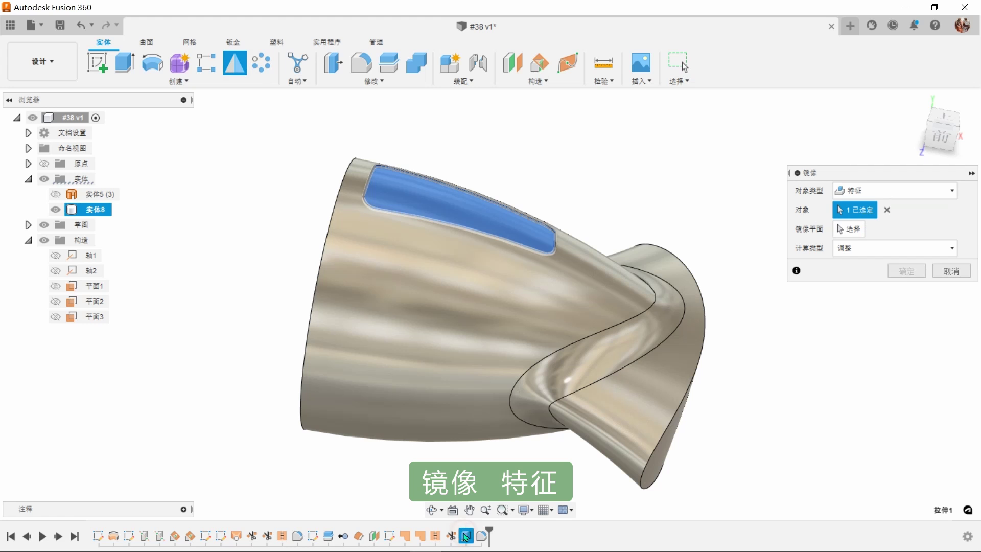
{"action": "left_click", "coordinate": [482, 536]}
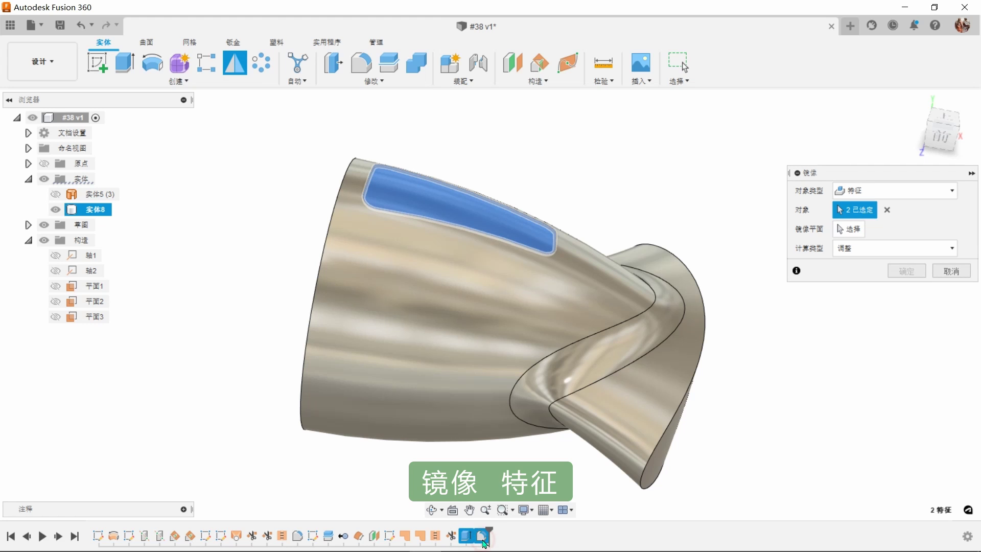
{"action": "left_click", "coordinate": [849, 229]}
{"action": "mouse_move", "coordinate": [751, 333]}
{"action": "middle_mouse_down", "text": "shift"}
{"action": "mouse_move", "coordinate": [740, 349]}
{"action": "mouse_move", "coordinate": [371, 357]}
{"action": "middle_mouse_up", "text": "shift"}
{"action": "left_click", "coordinate": [368, 352]}
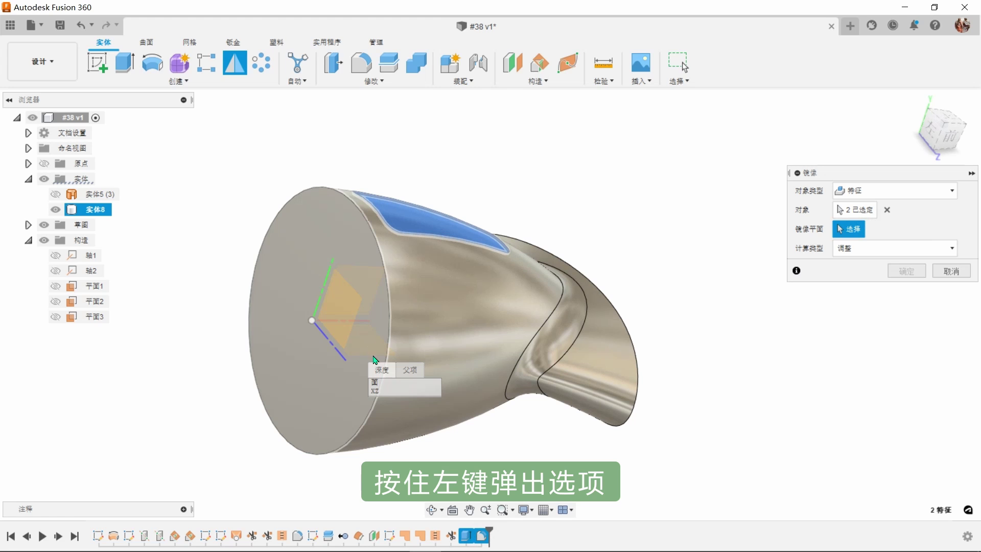
{"action": "left_click", "coordinate": [393, 386]}
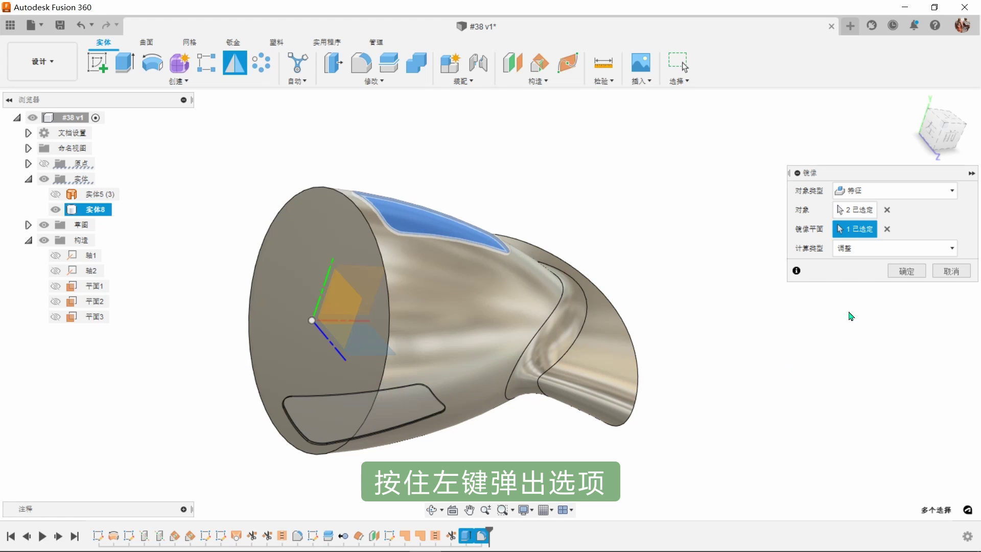
{"action": "left_click", "coordinate": [843, 248]}
{"action": "left_click", "coordinate": [875, 282]}
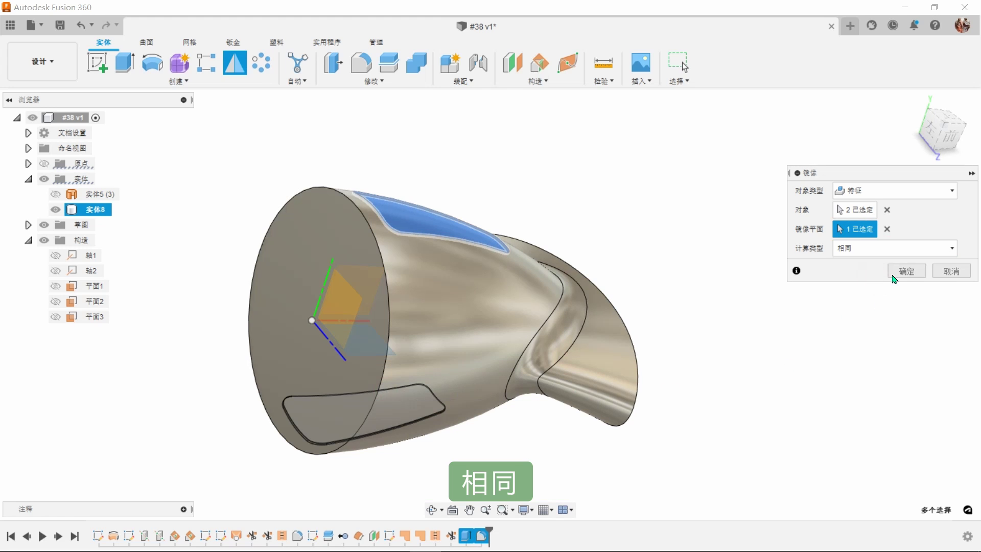
{"action": "left_click", "coordinate": [905, 271]}
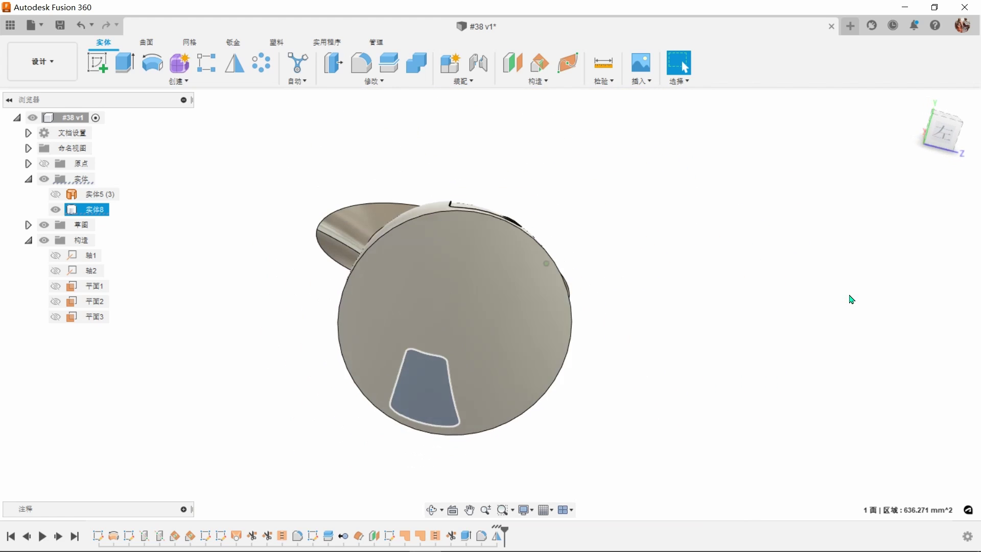
{"action": "key", "text": "Escape"}
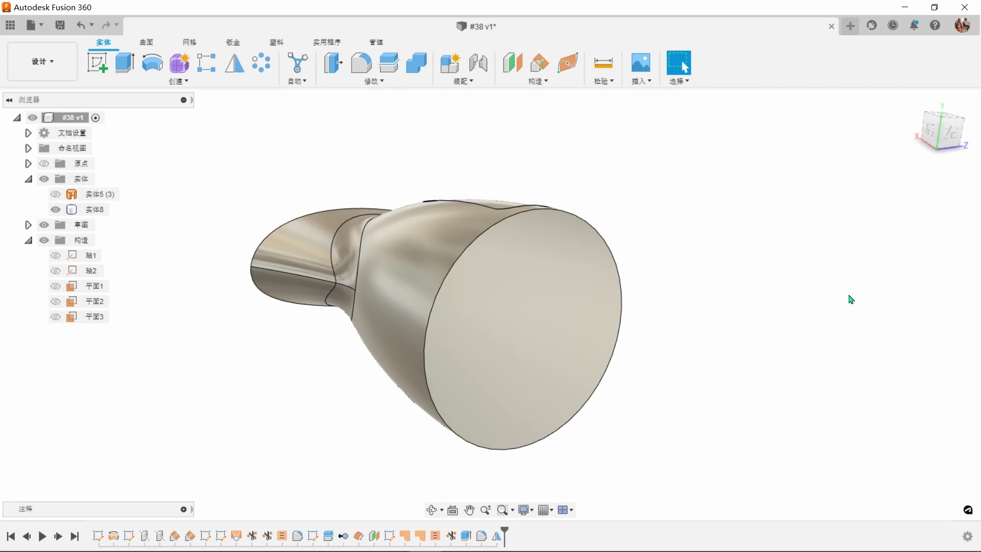
Step: Shell the housing to a 1 mm inside thickness, removing the round end face and the flared rim's end face
{"action": "left_click", "coordinate": [374, 82]}
{"action": "left_click", "coordinate": [352, 139]}
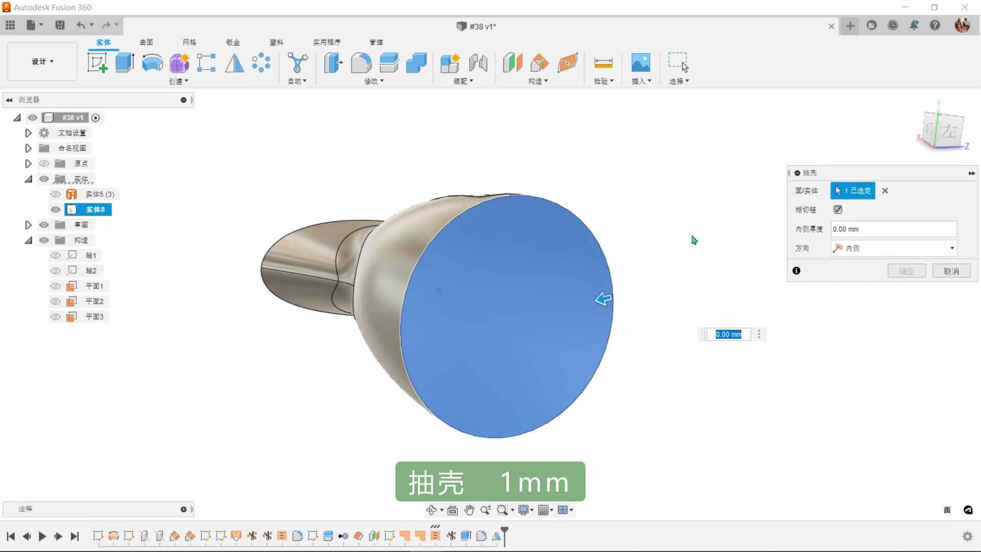
{"action": "middle_click_drag", "start_coordinate": [693, 240], "coordinate": [567, 335], "text": "shift"}
{"action": "left_click", "coordinate": [568, 335]}
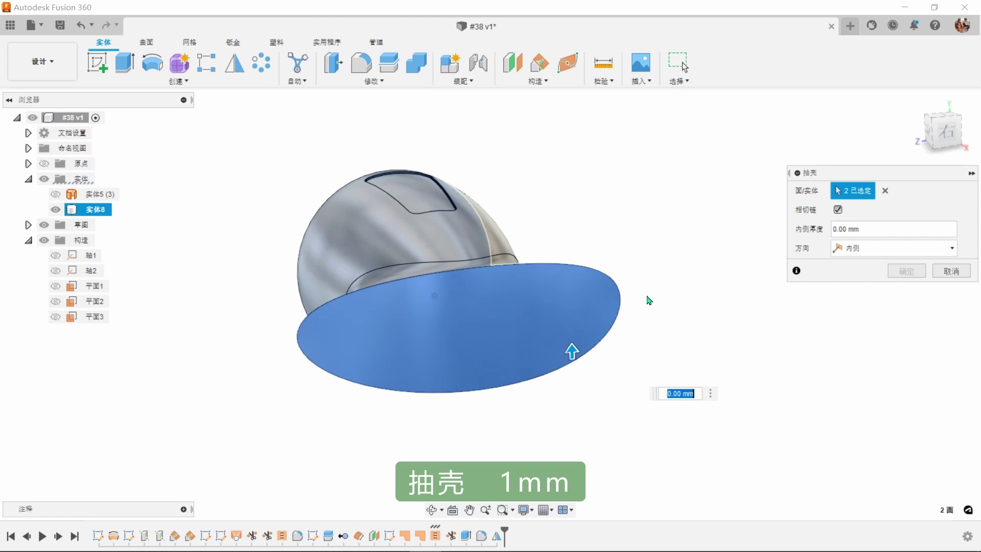
{"action": "middle_click_drag", "start_coordinate": [648, 301], "coordinate": [709, 266], "text": "shift"}
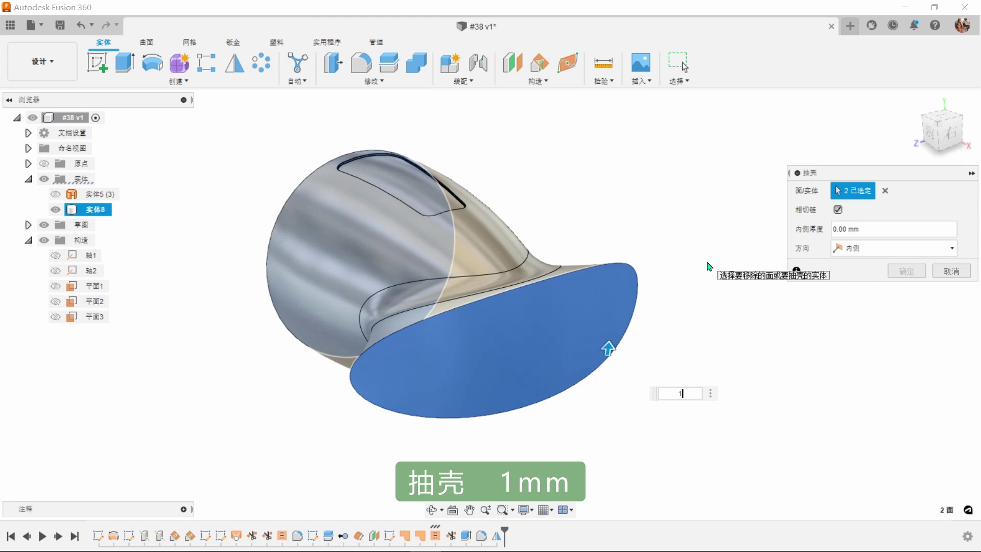
{"action": "type", "text": "1"}
{"action": "key", "text": "Return"}
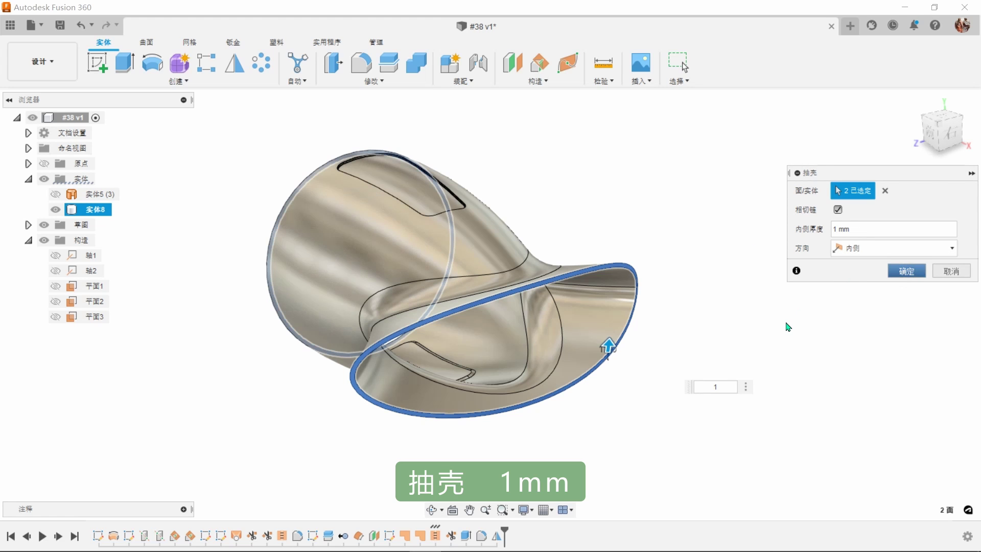
{"action": "middle_click_drag", "start_coordinate": [776, 326], "coordinate": [776, 326], "text": "shift"}
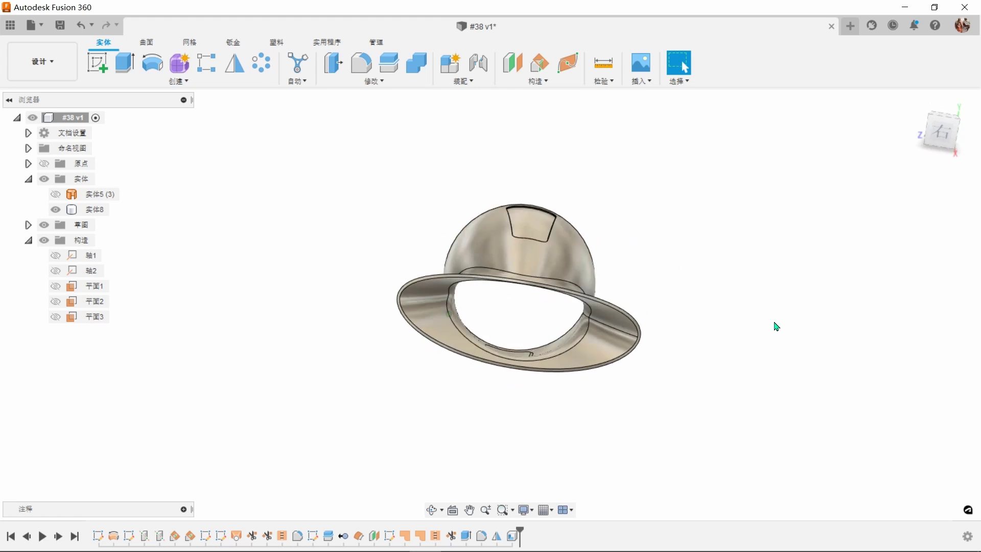